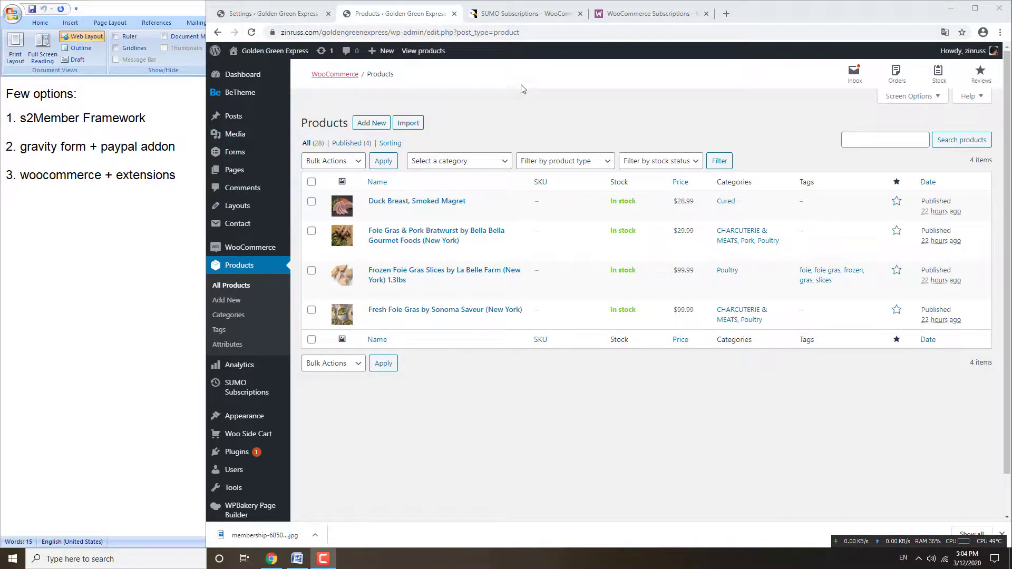
Check the sales count and regular license price on the SUMO Subscriptions plugin page.
left_click(545, 15)
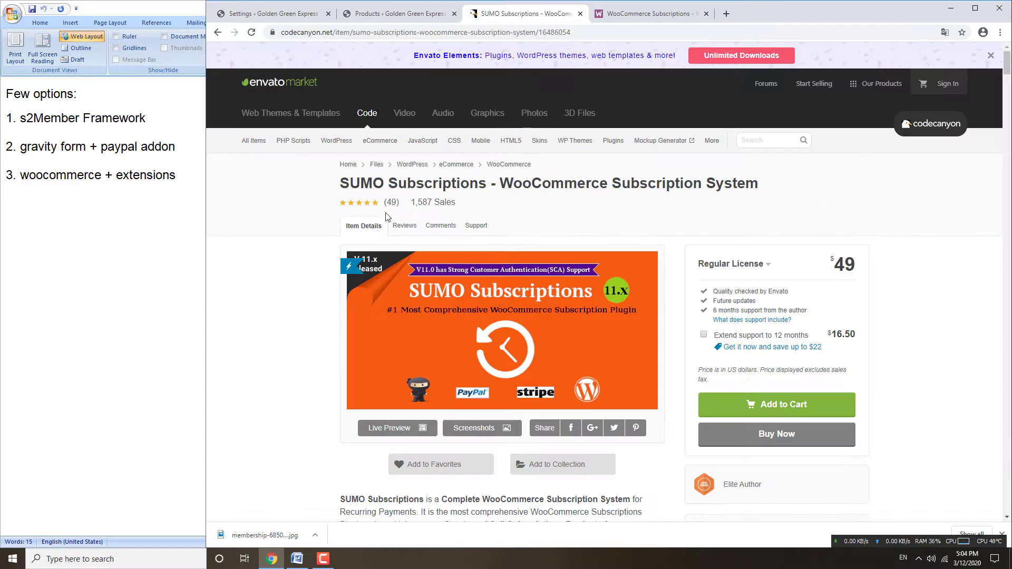
left_click_drag(411, 203, 456, 204)
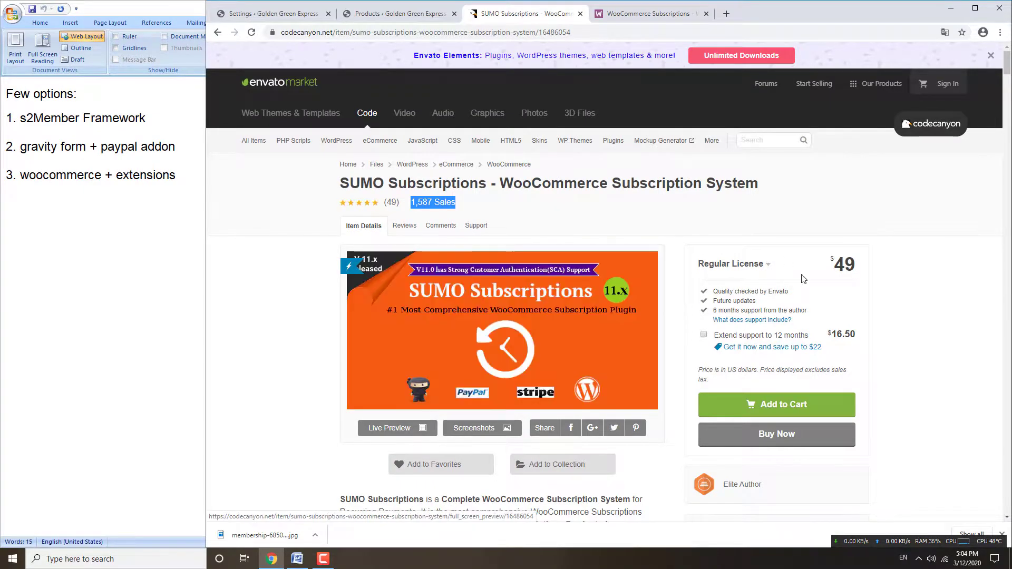
left_click_drag(836, 265, 862, 269)
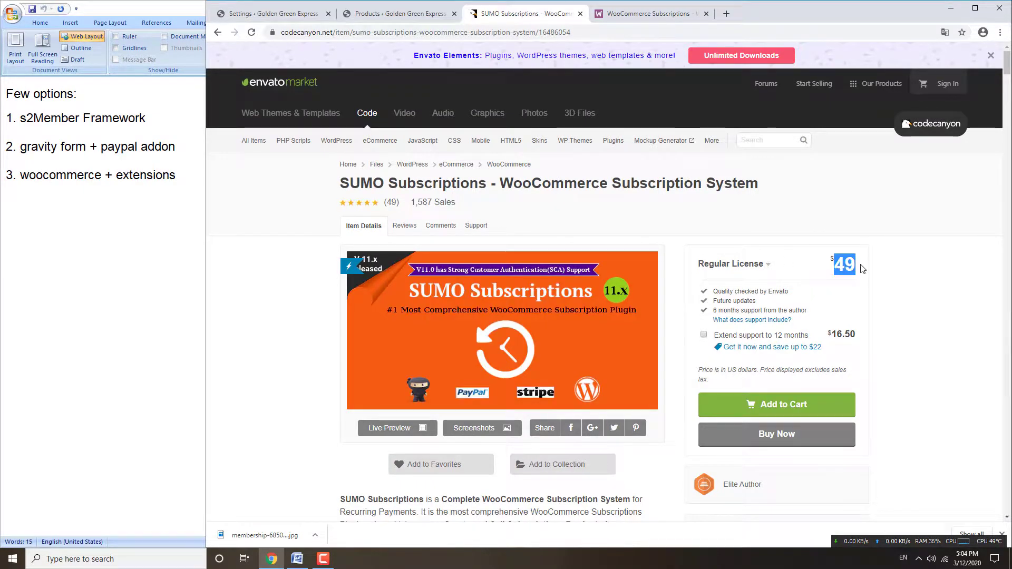
Review the name, annual price and developer on the WooCommerce Subscriptions extension page.
left_click(638, 15)
scroll(697, 207, "up", 10)
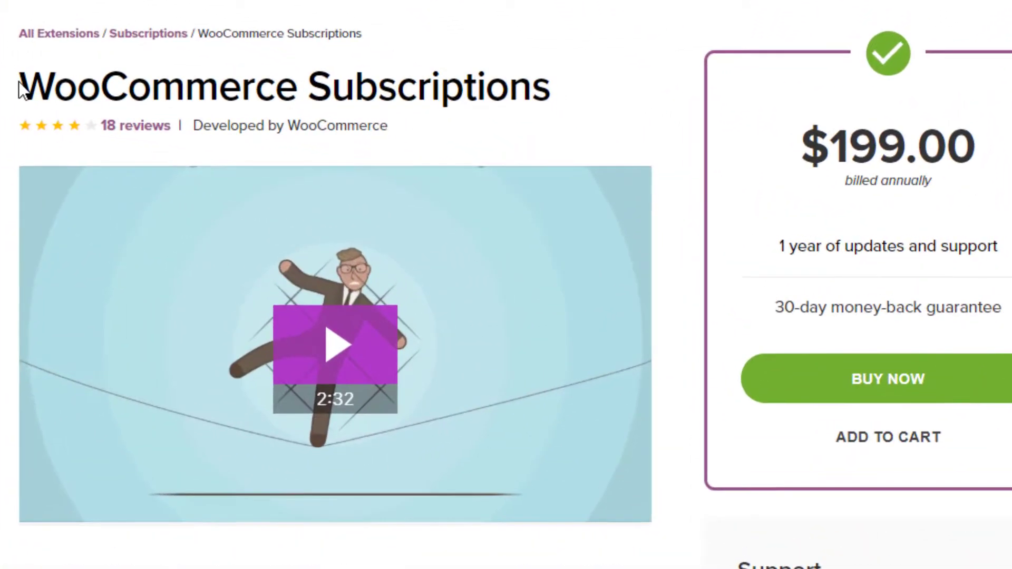
left_click_drag(19, 89, 564, 88)
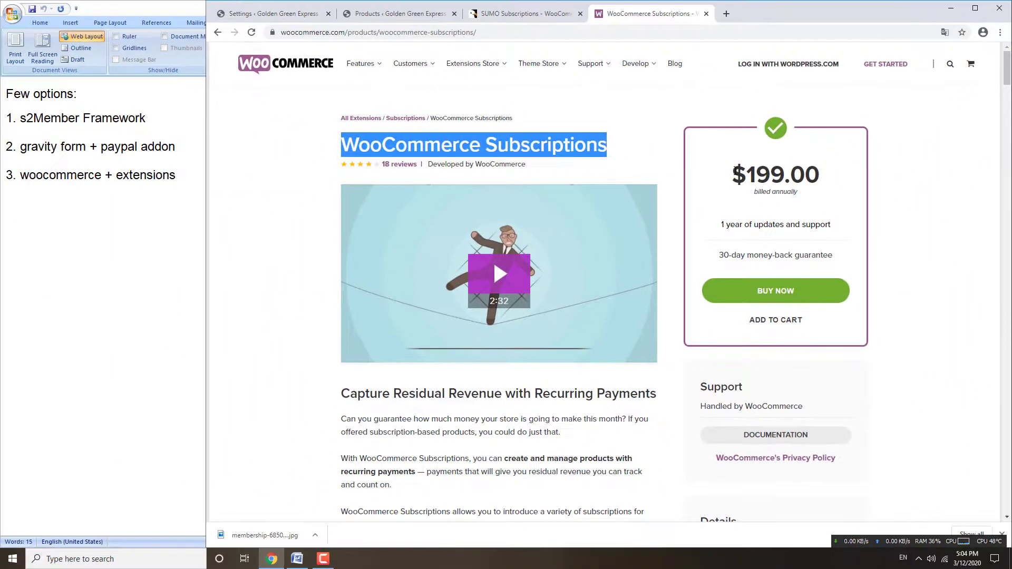
left_click_drag(735, 169, 816, 168)
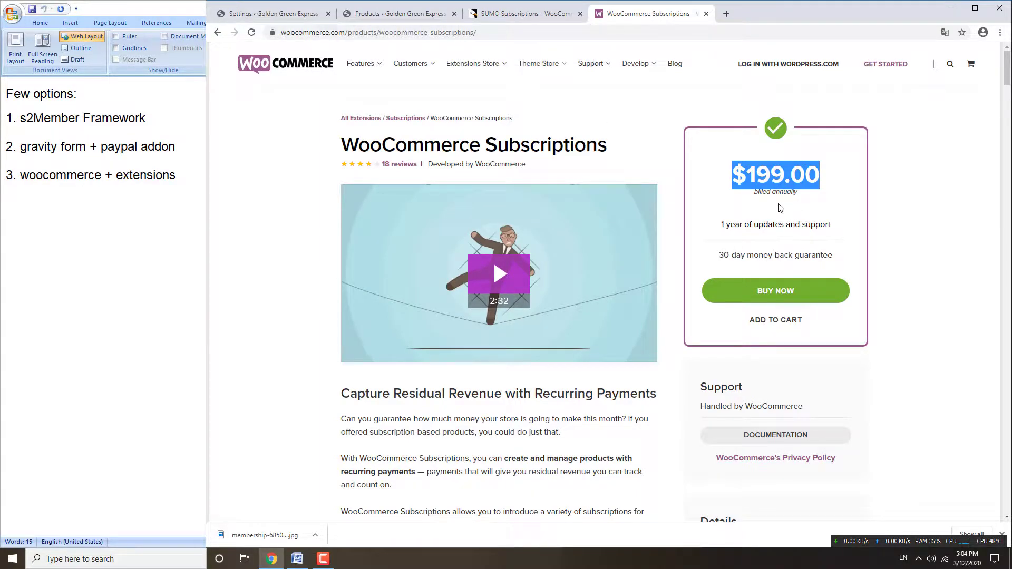
left_click_drag(430, 163, 533, 173)
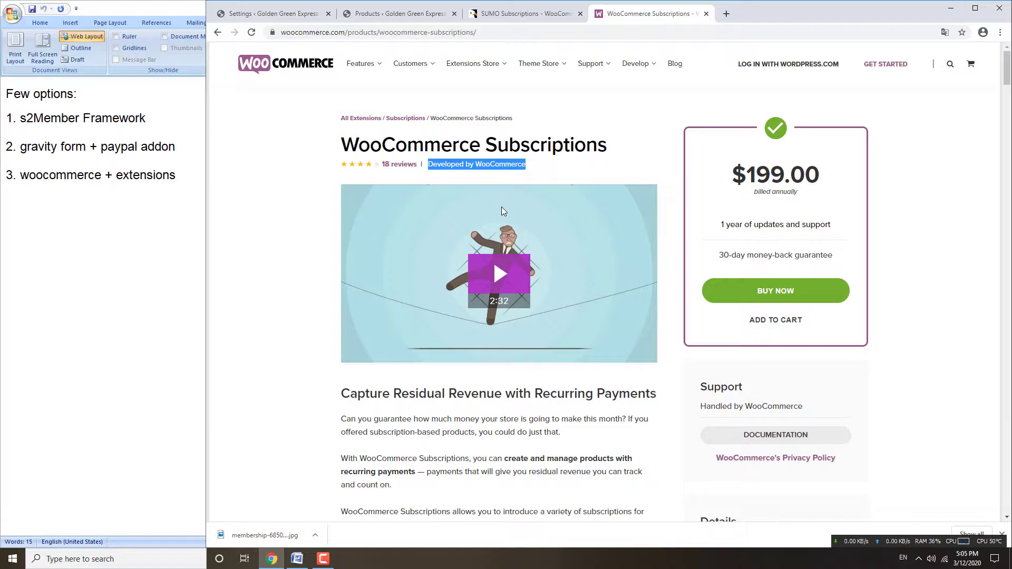
left_click_drag(361, 140, 548, 146)
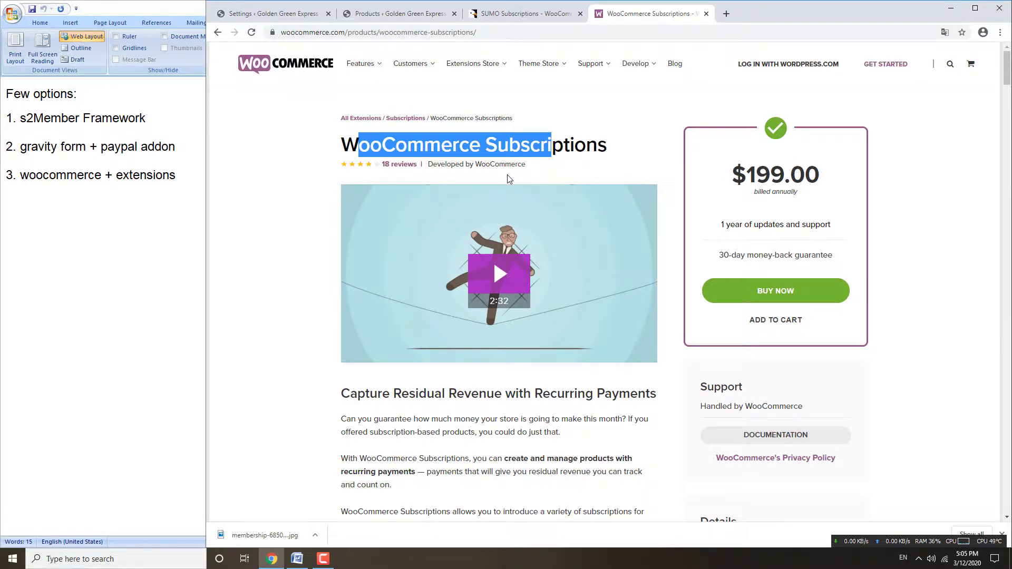
left_click_drag(743, 174, 791, 175)
Compare the SUMO Subscriptions and WooCommerce Subscriptions pages, examining their prices and the WooCommerce extension's feature descriptions.
left_click(530, 16)
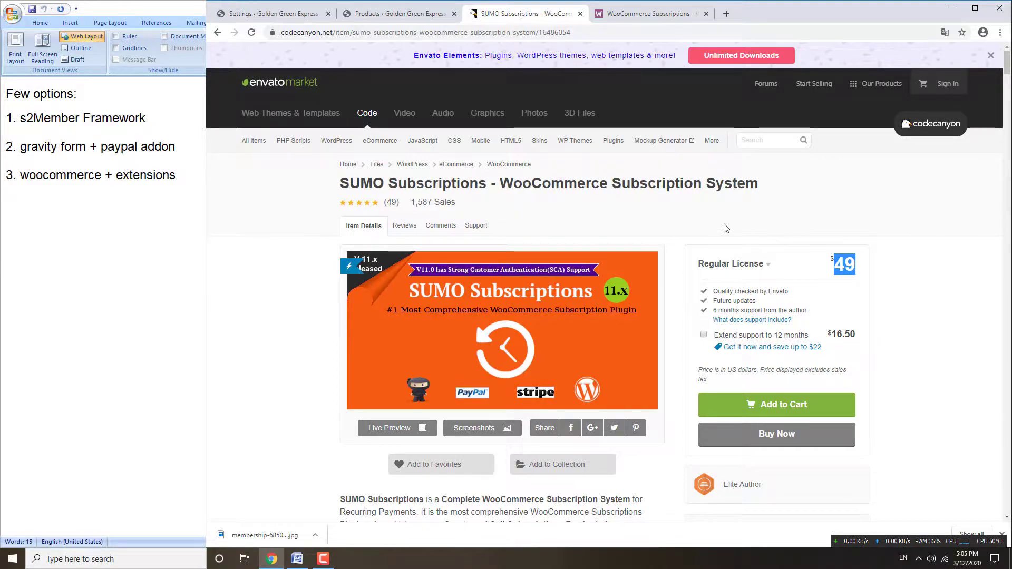
left_click(648, 14)
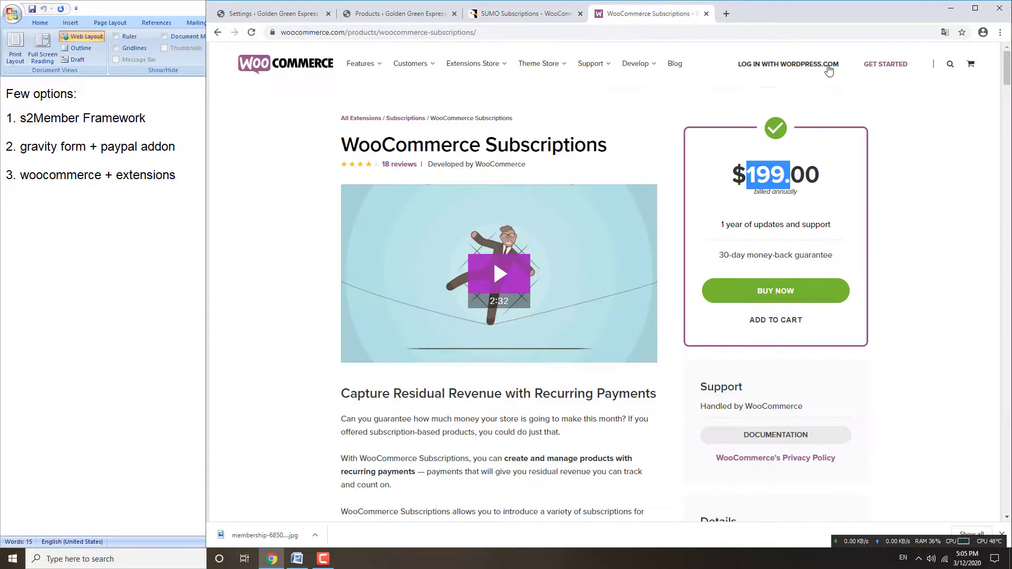
left_click_drag(1007, 79, 1008, 176)
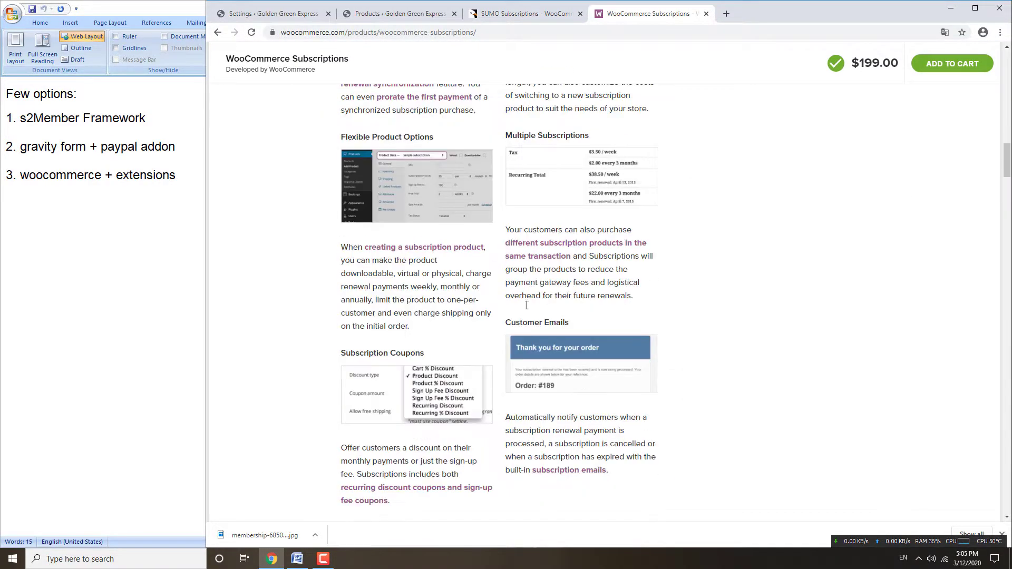
left_click(509, 20)
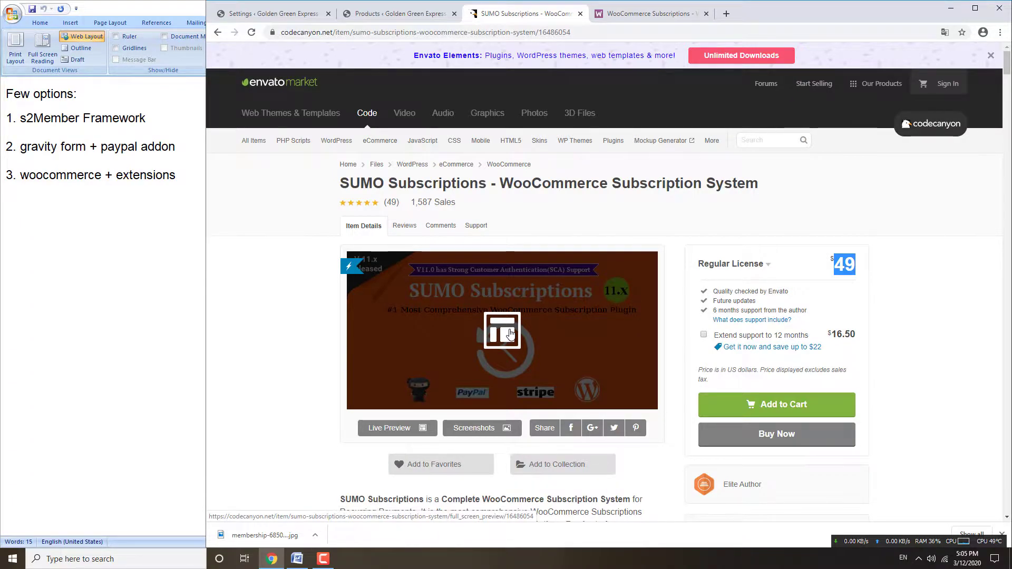
left_click(635, 14)
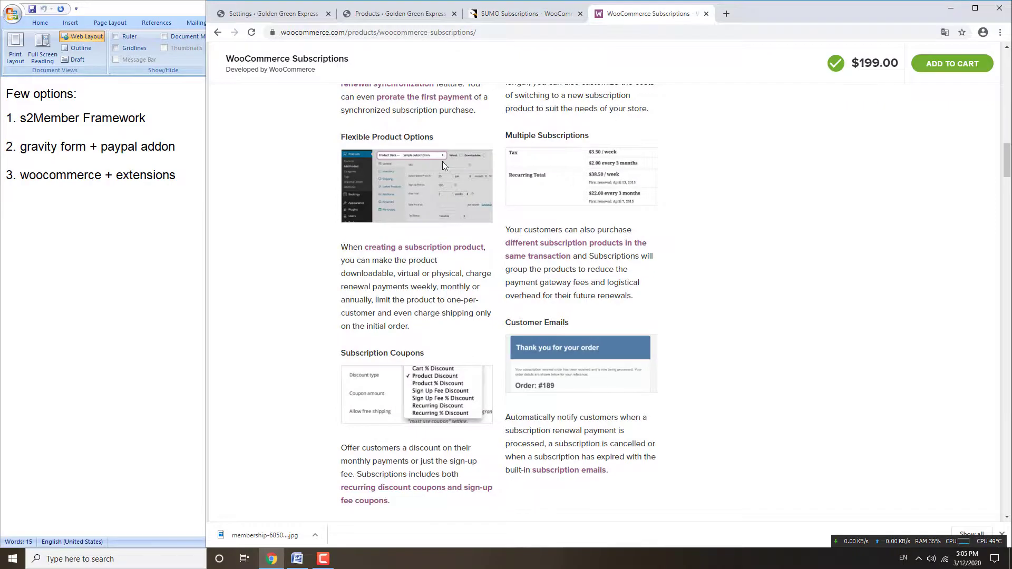
left_click(511, 16)
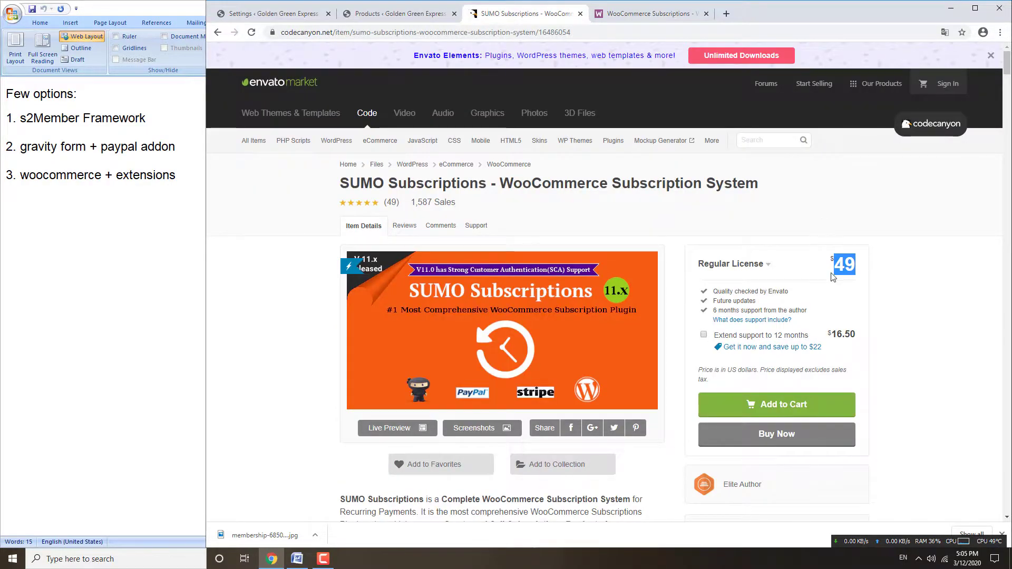
left_click(875, 272)
double_click(843, 263)
left_click(637, 16)
scroll(683, 199, "up", 15)
scroll(685, 199, "up", 4)
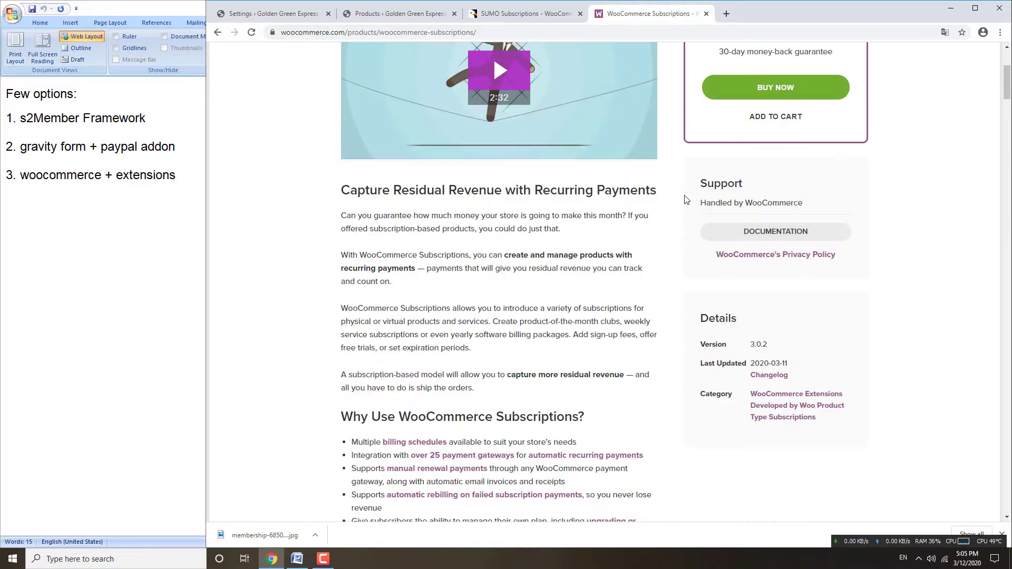
scroll(685, 199, "up", 4)
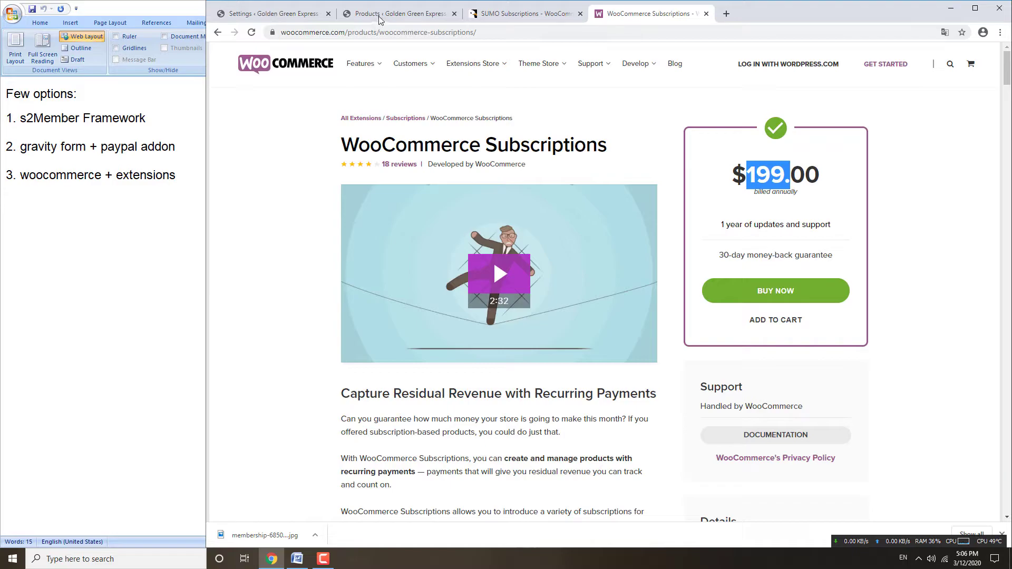
Return to the SUMO Subscriptions plugin page and highlight the plugin's name in the title.
left_click(509, 15)
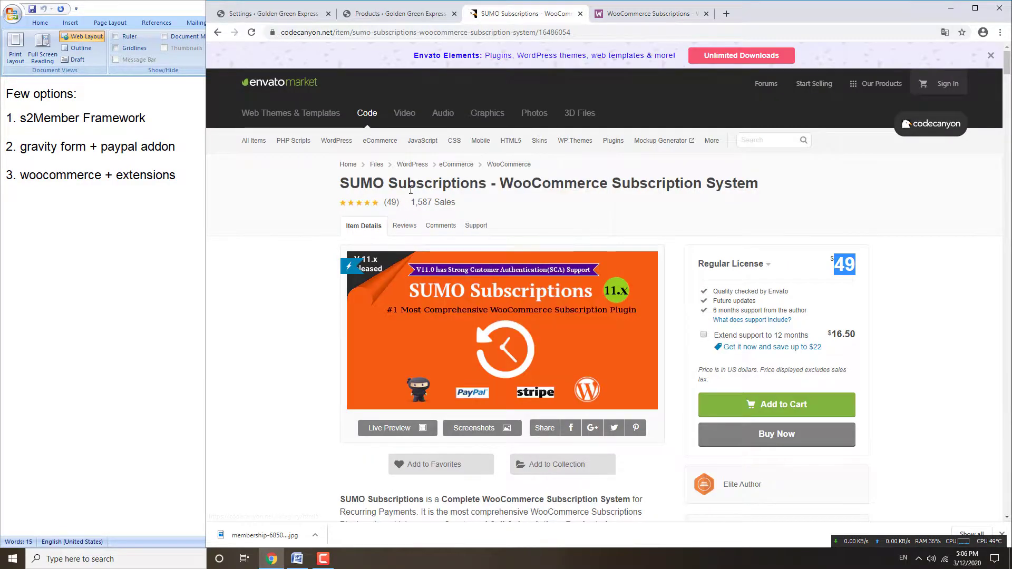
left_click_drag(340, 183, 488, 180)
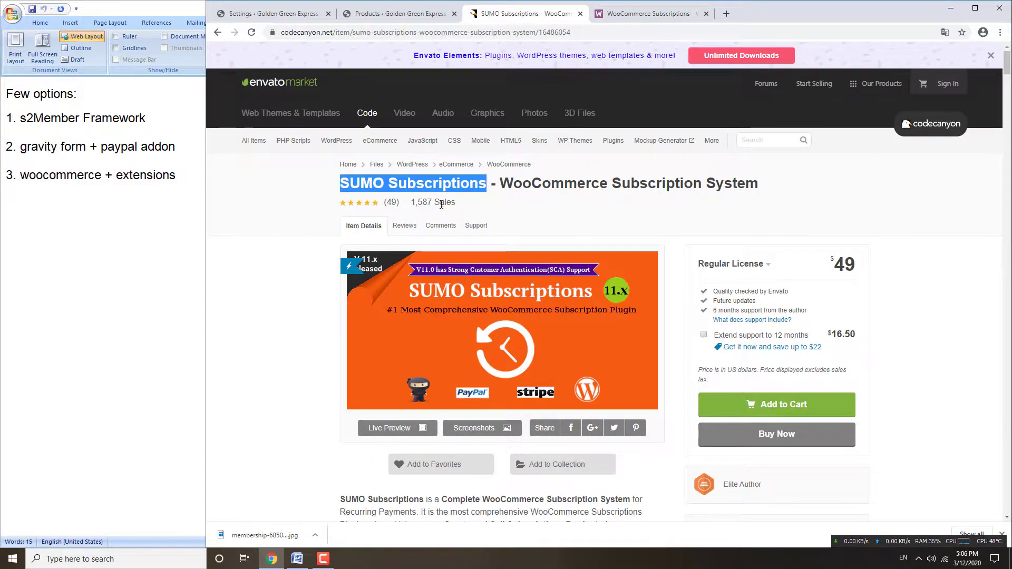
mouse_move(453, 139)
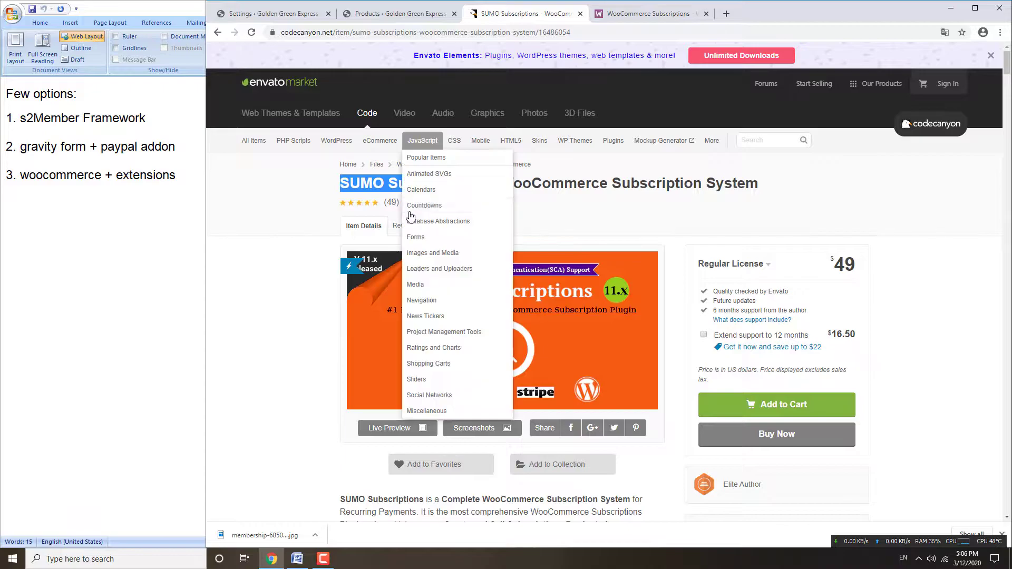
Open the Duck Breast, Smoked Magret product for editing in a new tab and view its SUMO Subscriptions option.
left_click(367, 15)
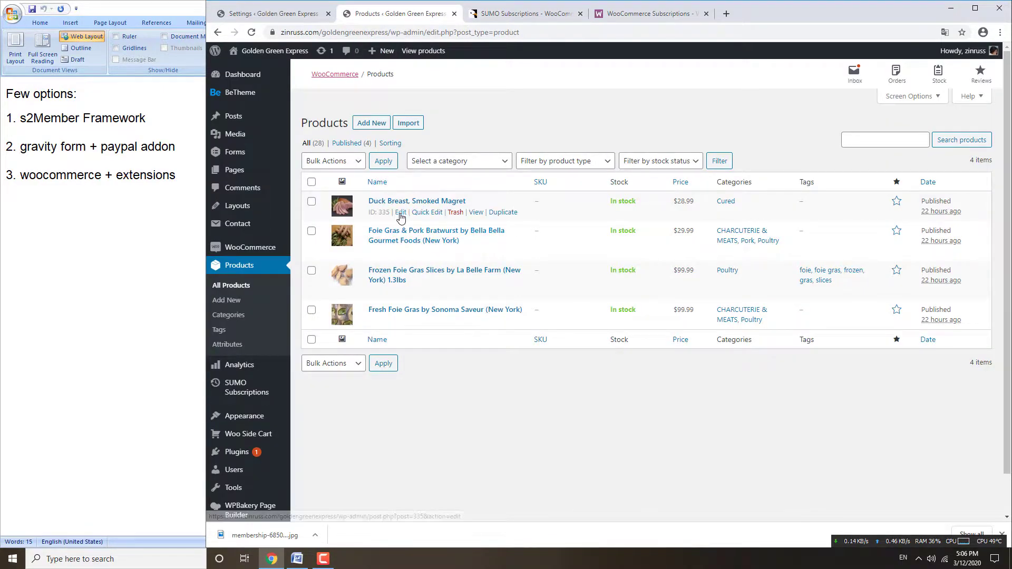
right_click(400, 212)
left_click(425, 217)
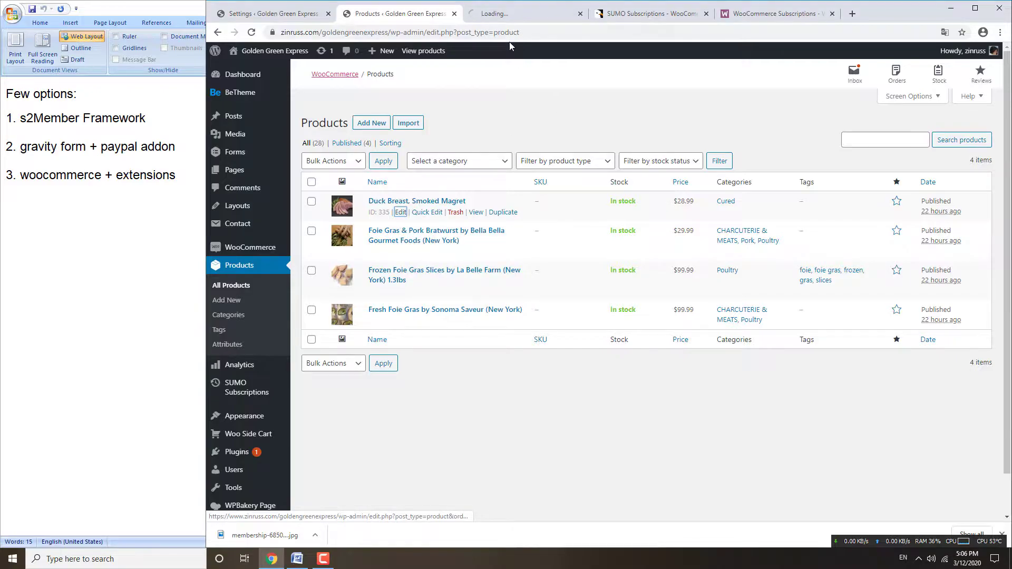
left_click(511, 14)
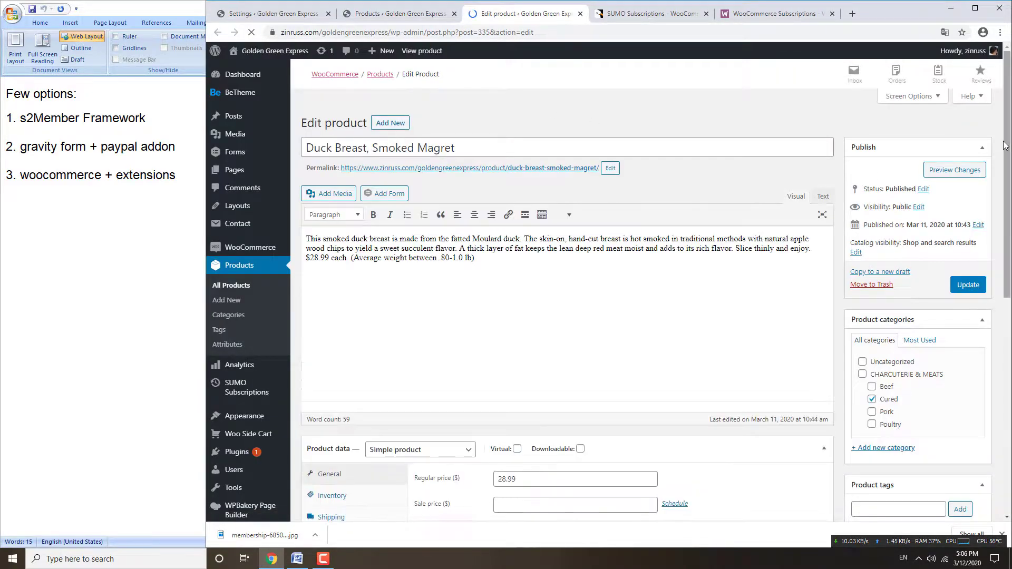
scroll(431, 473, "down", 1)
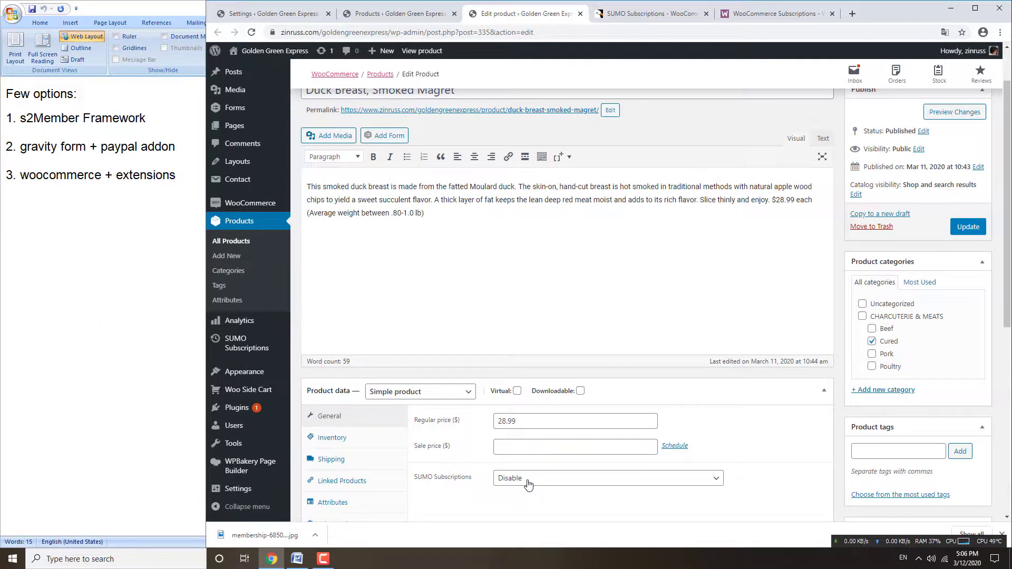
left_click(407, 18)
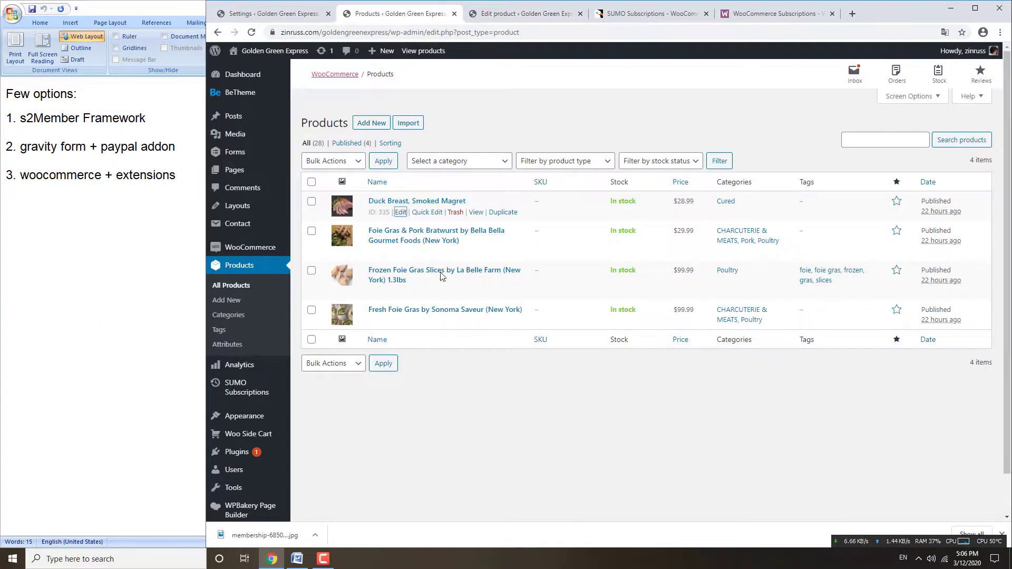
left_click(505, 20)
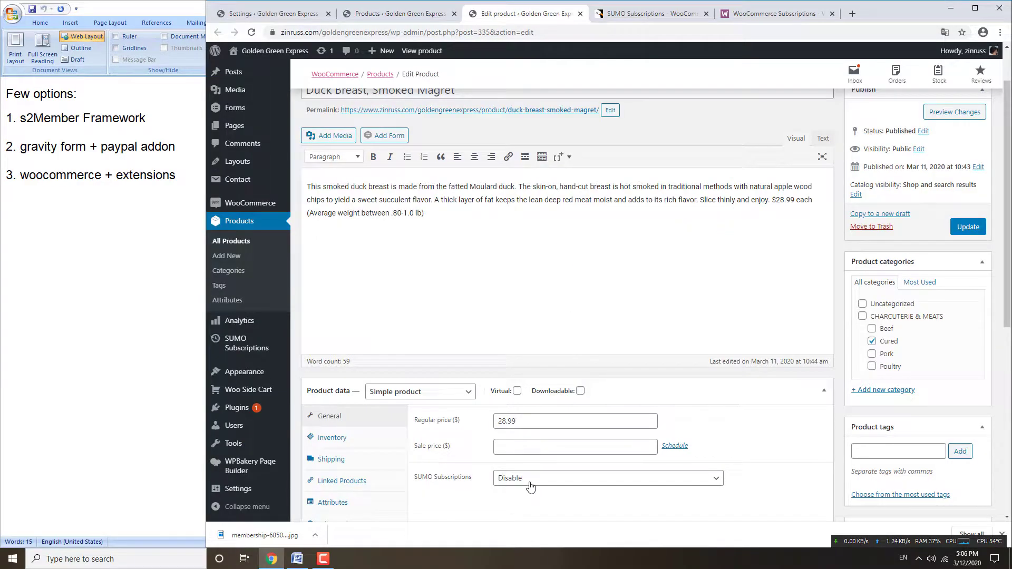
In the SUMO bulk update settings, mark SUMO Subscriptions for update and set it to Enable for All Products.
left_click(283, 17)
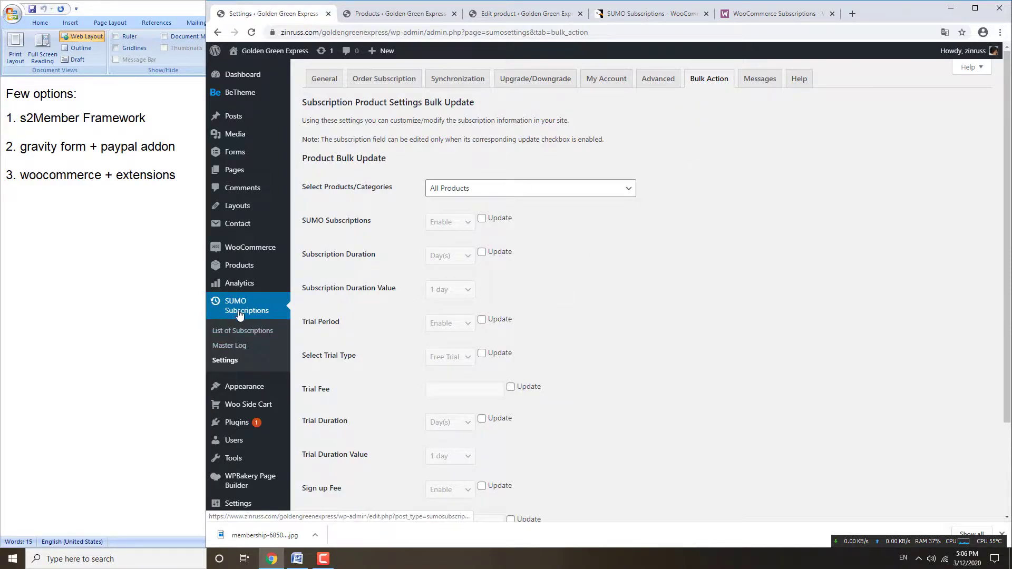
left_click(475, 197)
left_click(475, 200)
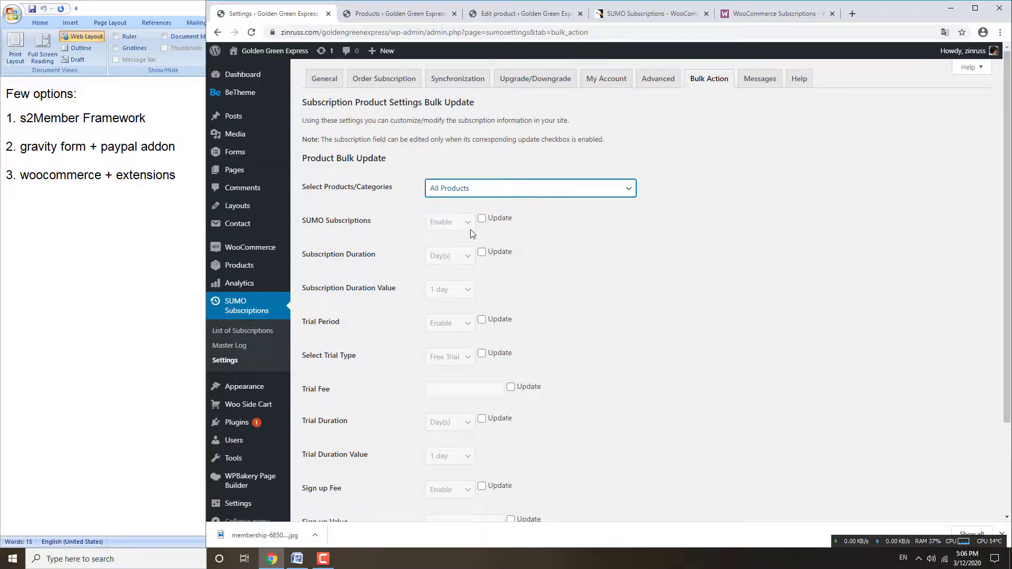
left_click(482, 219)
left_click(467, 222)
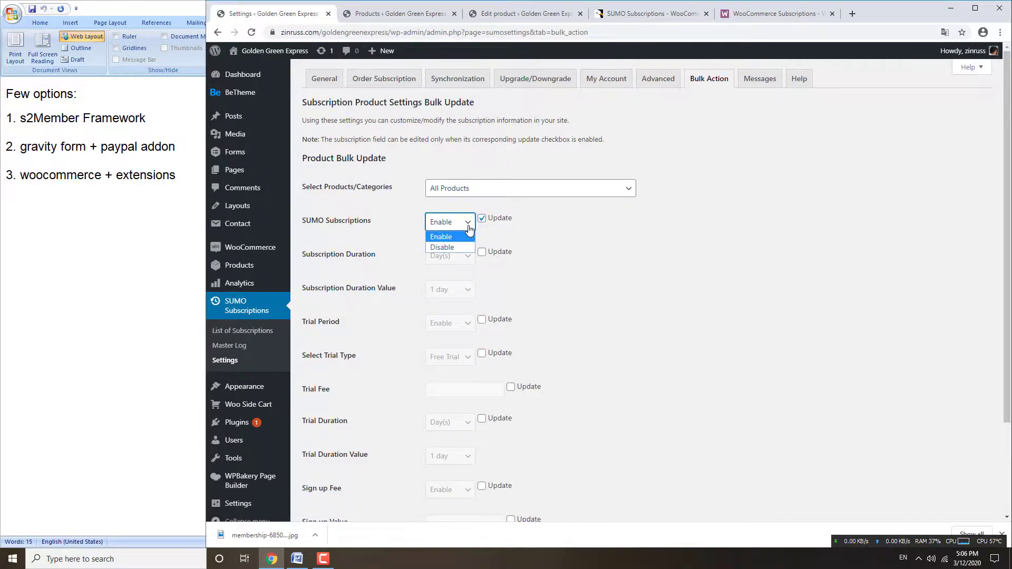
left_click(458, 241)
scroll(369, 369, "down", 3)
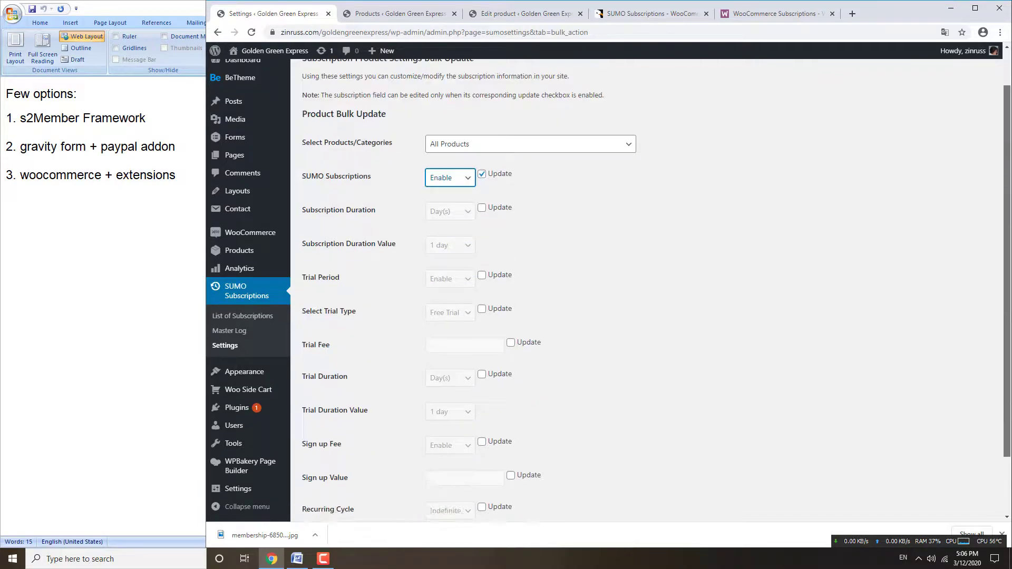
left_click(337, 472)
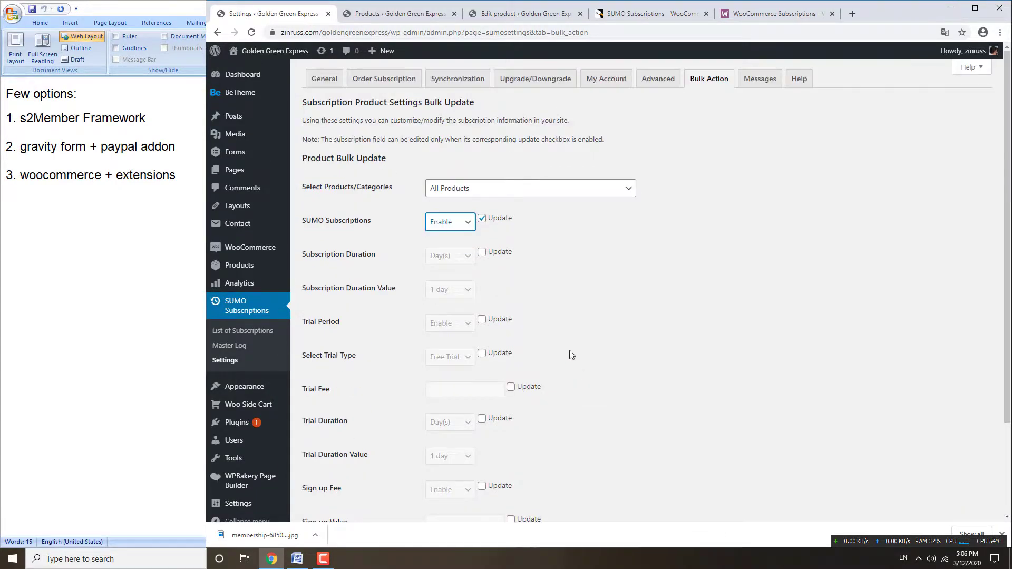
Inspect the SUMO Subscriptions choices in the Duck Breast, Smoked Magret product data without changing them.
left_click(493, 13)
left_click(404, 16)
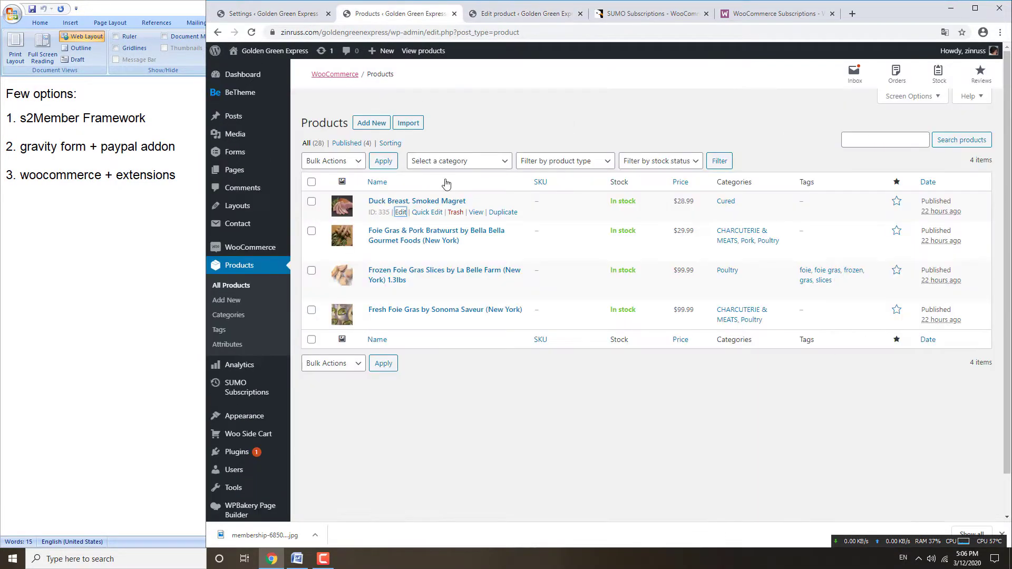
left_click(522, 16)
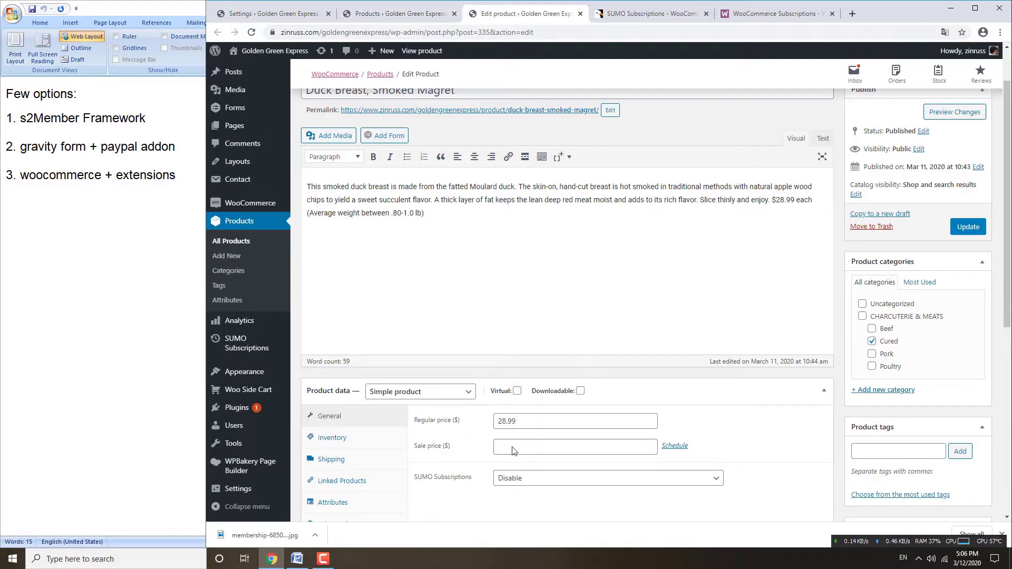
left_click(522, 480)
left_click(522, 480)
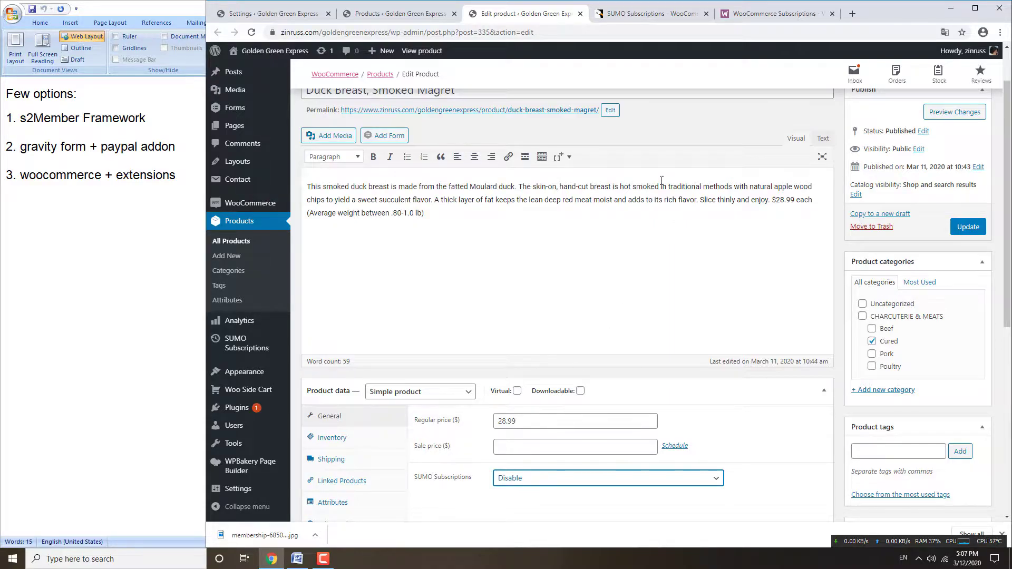
Revisit the plugin page, the product editor and the product list, then return to the SUMO bulk update settings.
left_click(628, 15)
left_click(532, 14)
left_click(392, 14)
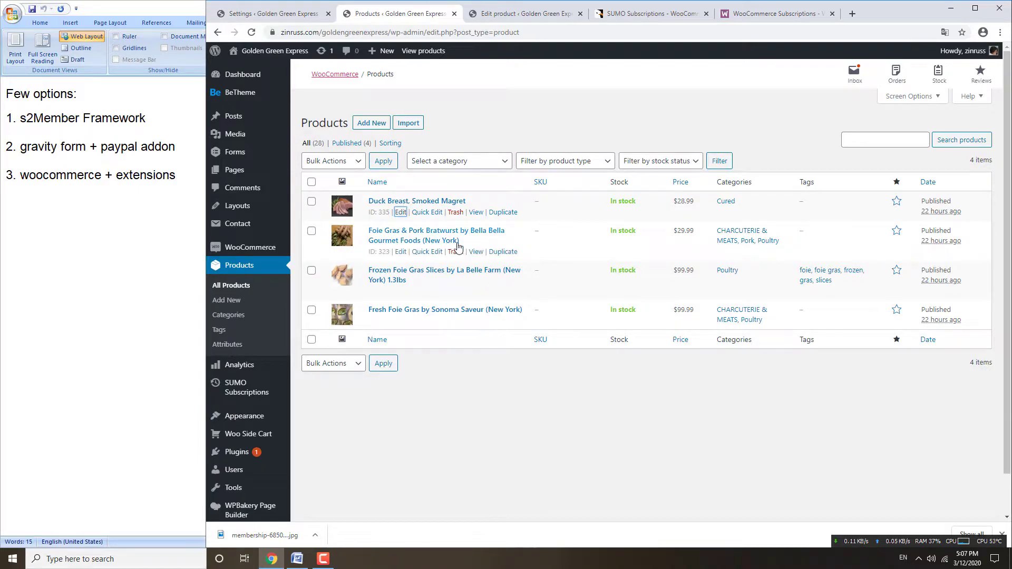
left_click(289, 14)
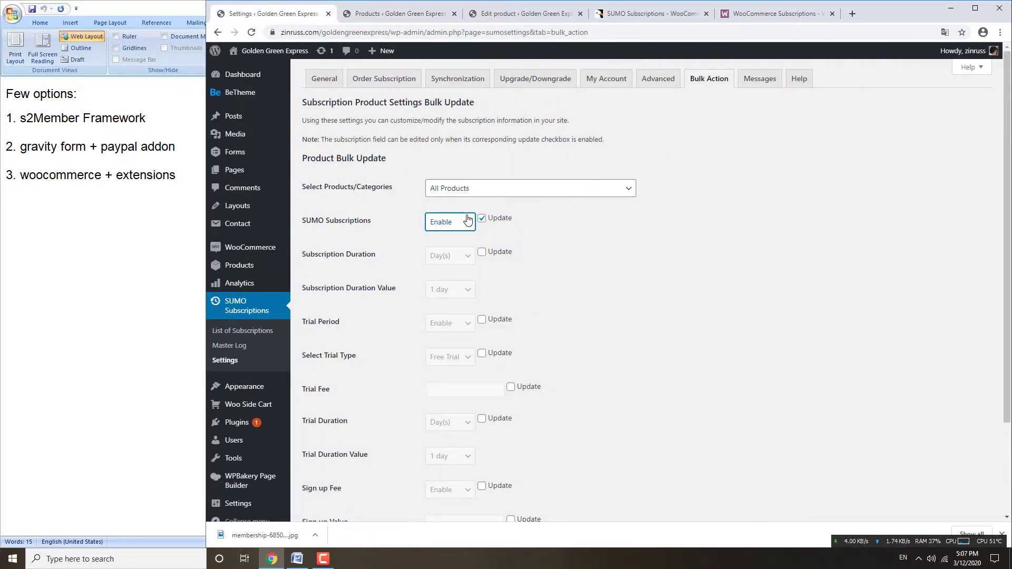
Review the SUMO Subscriptions choices in the bulk update settings alongside the product list, keeping Enable selected.
left_click(451, 227)
left_click(447, 247)
left_click(405, 18)
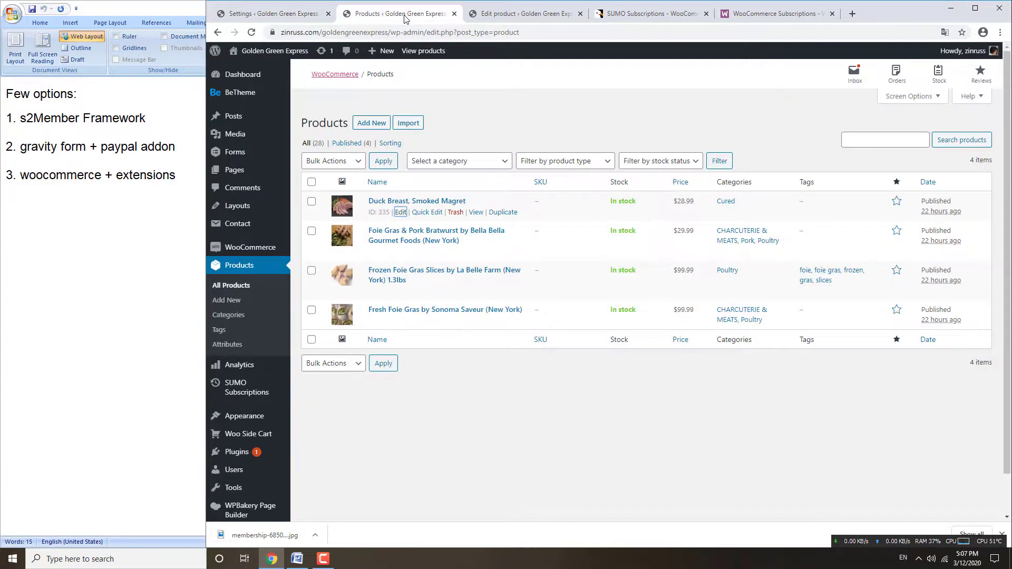
left_click(303, 19)
left_click(449, 225)
left_click(447, 239)
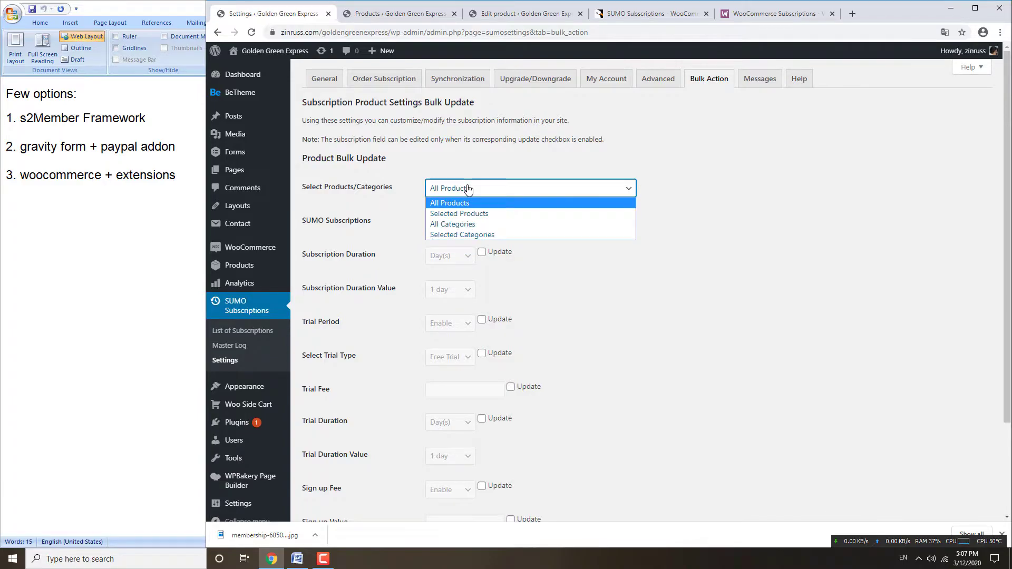
Limit the bulk update to Selected Products, check the particular-product search field, and return to the product list.
left_click(475, 213)
left_click(459, 223)
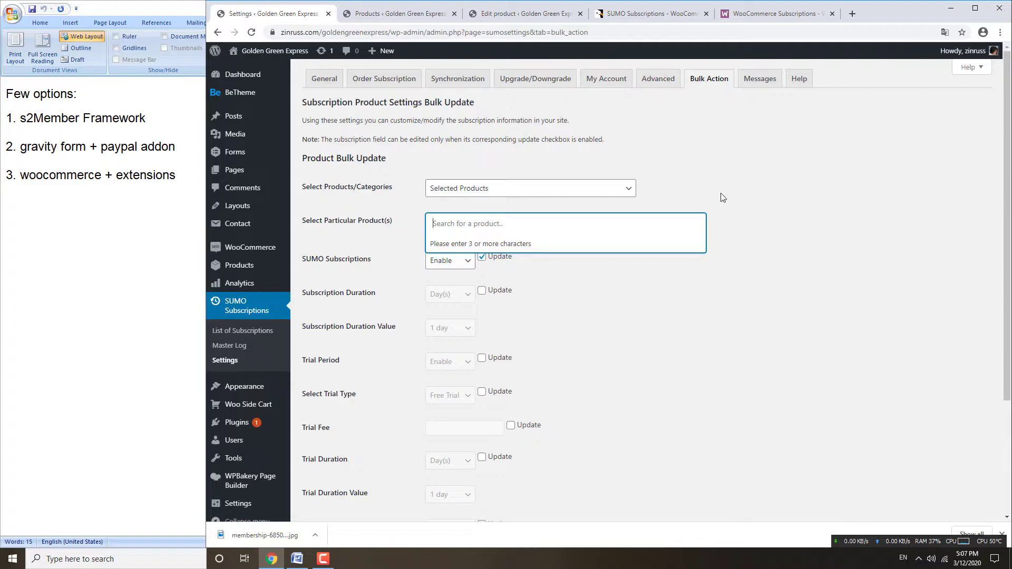
left_click(485, 233)
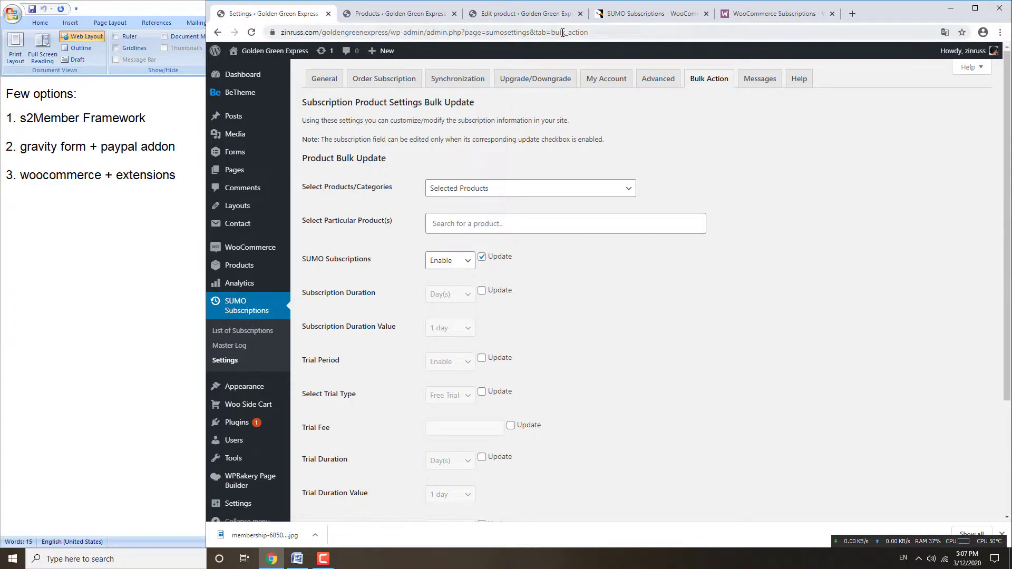
left_click(400, 14)
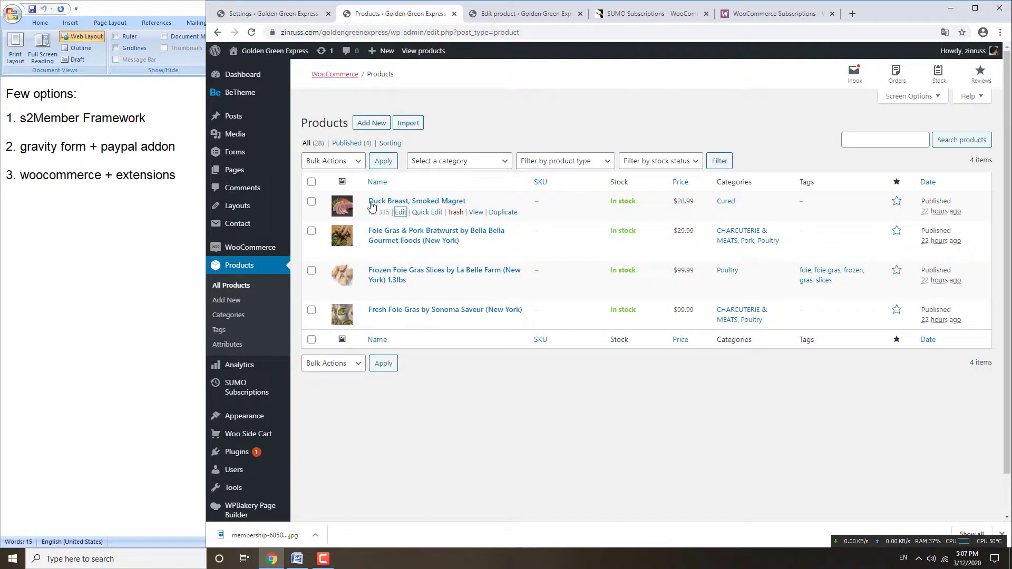
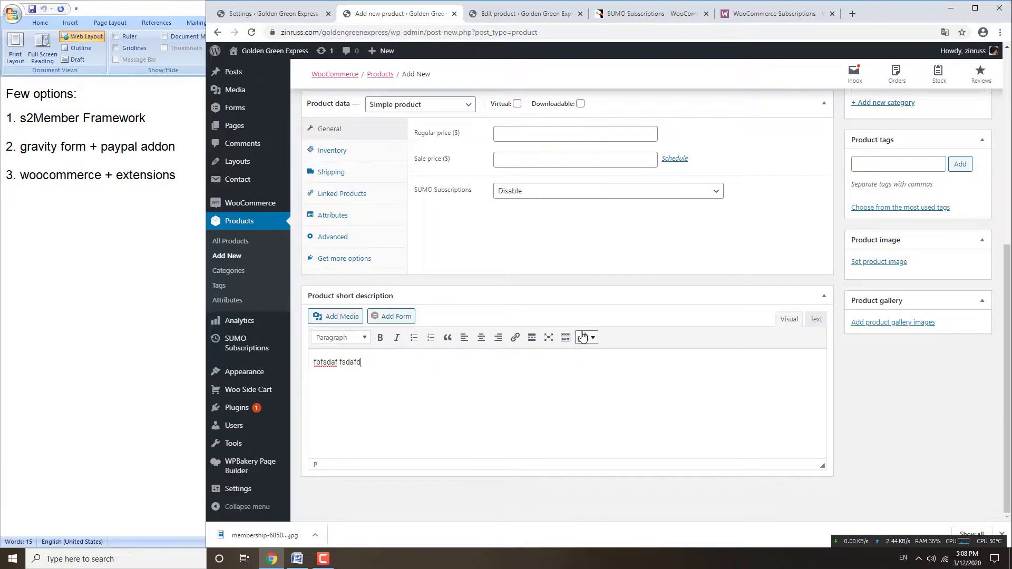
Enable SUMO Subscriptions on the new product and set the Subscription Duration unit to Month(s).
left_click(515, 352)
left_click(522, 369)
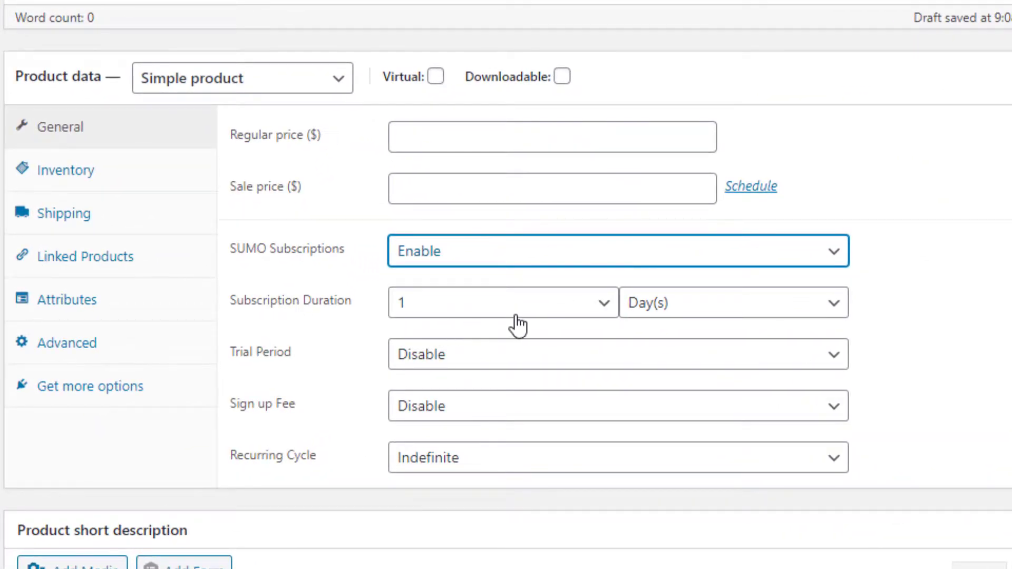
scroll(508, 322, "down", 2)
left_click(664, 203)
left_click(668, 269)
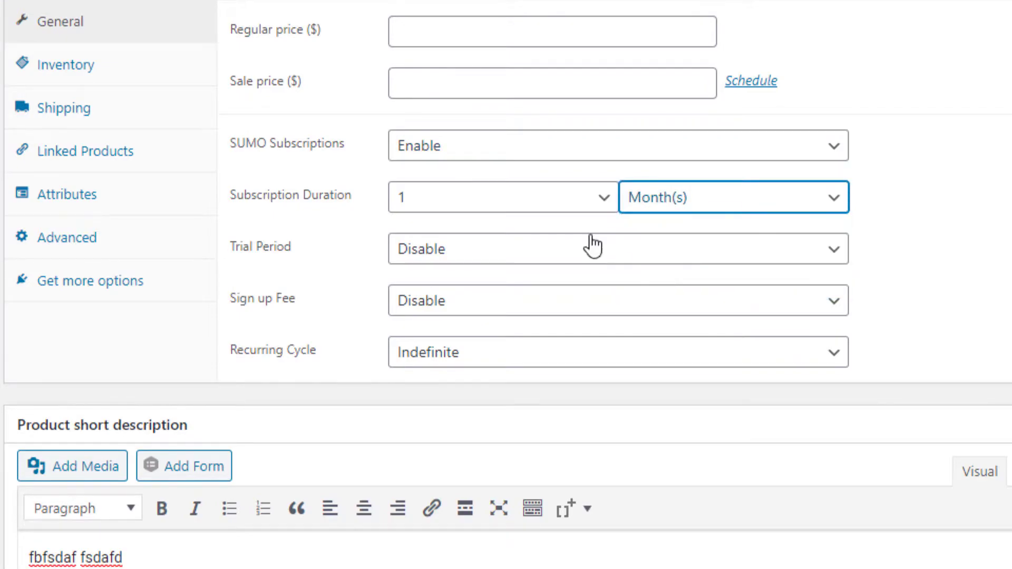
Try the Trial Period, Sign up Fee and Recurring Cycle options, leaving the trial and fee on Disable and the cycle on Indefinite.
left_click(473, 258)
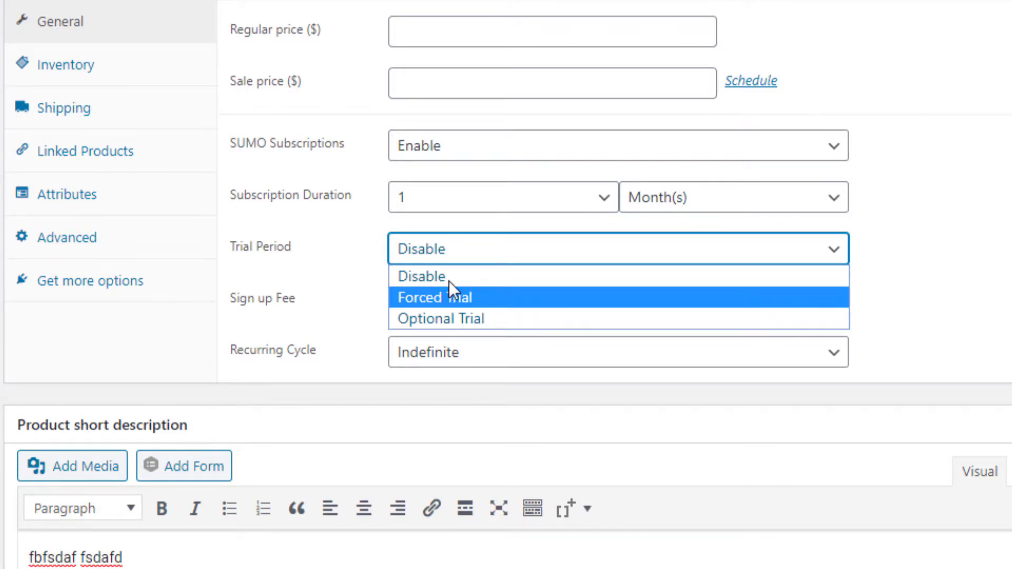
left_click(452, 275)
left_click(449, 308)
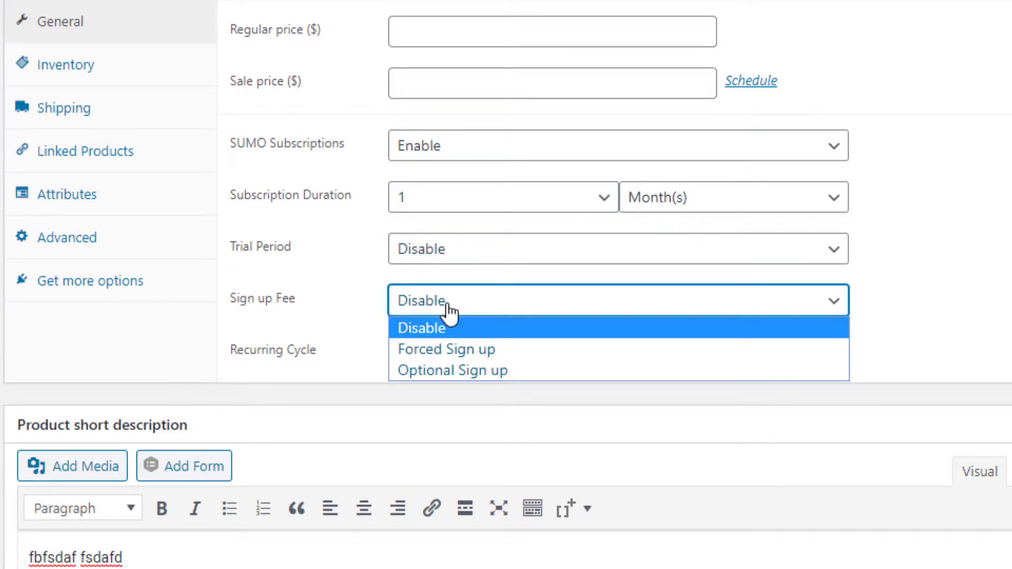
left_click(458, 346)
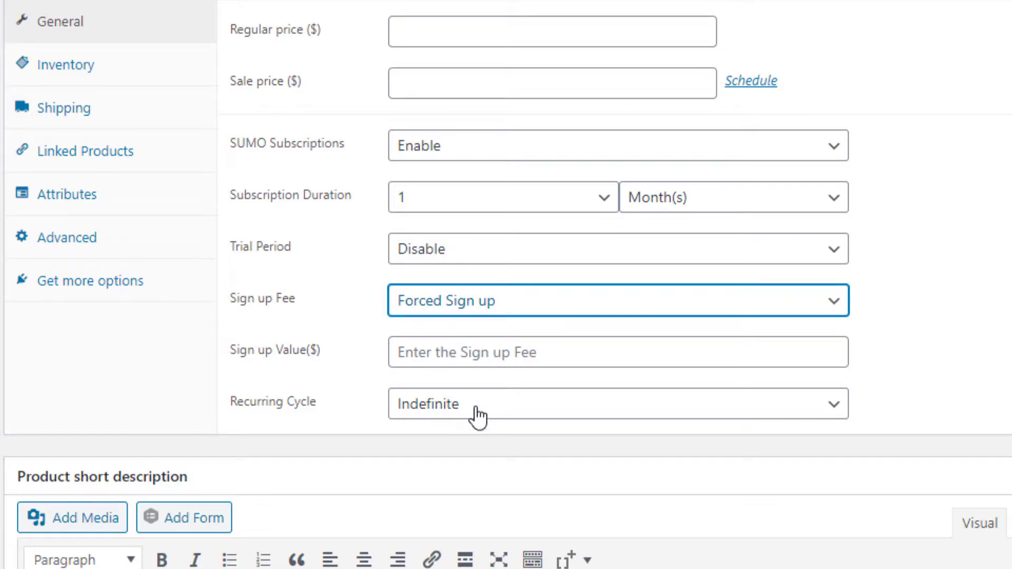
left_click(455, 407)
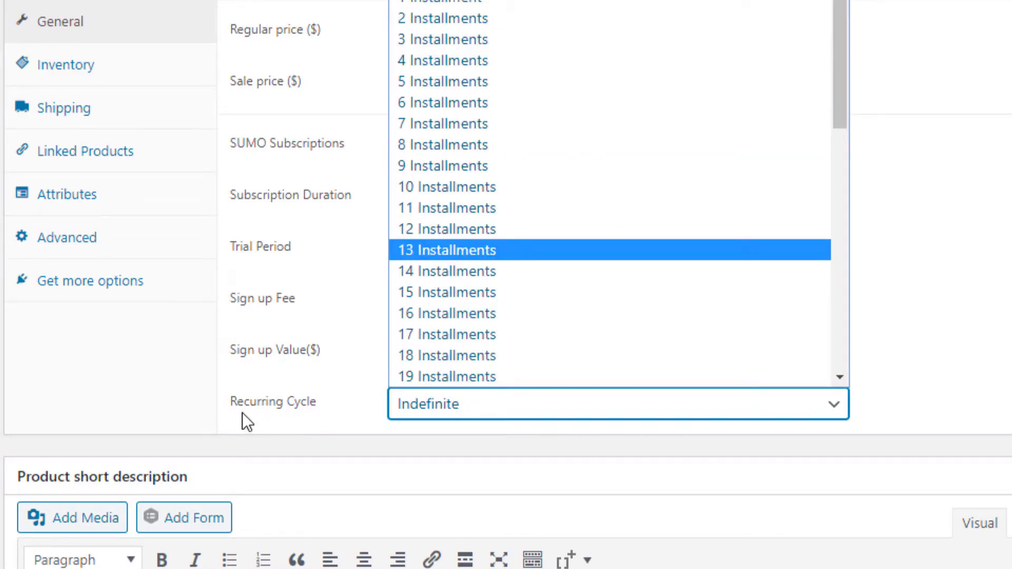
scroll(469, 32, "up", 2)
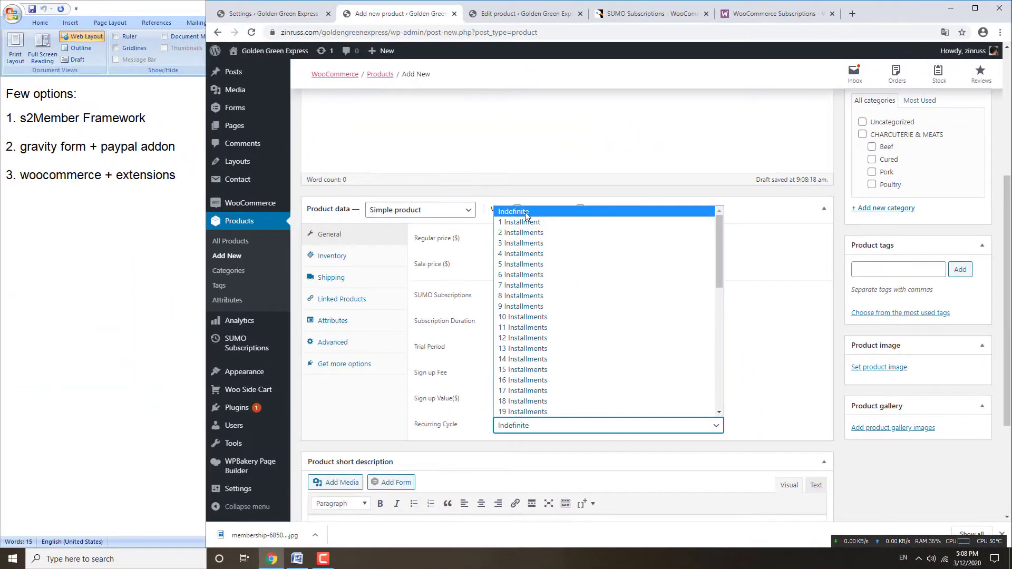
key("Escape")
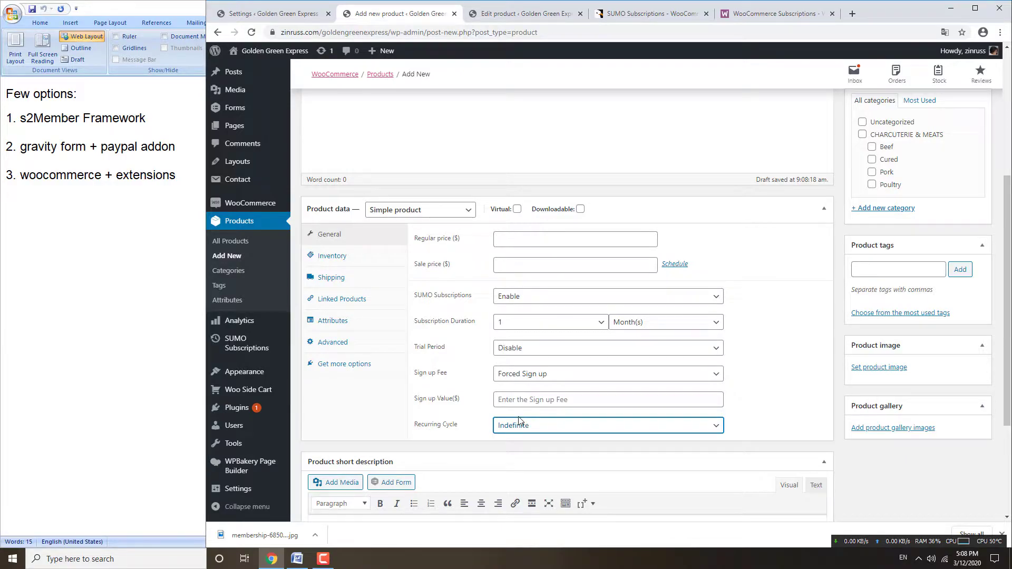
left_click(521, 378)
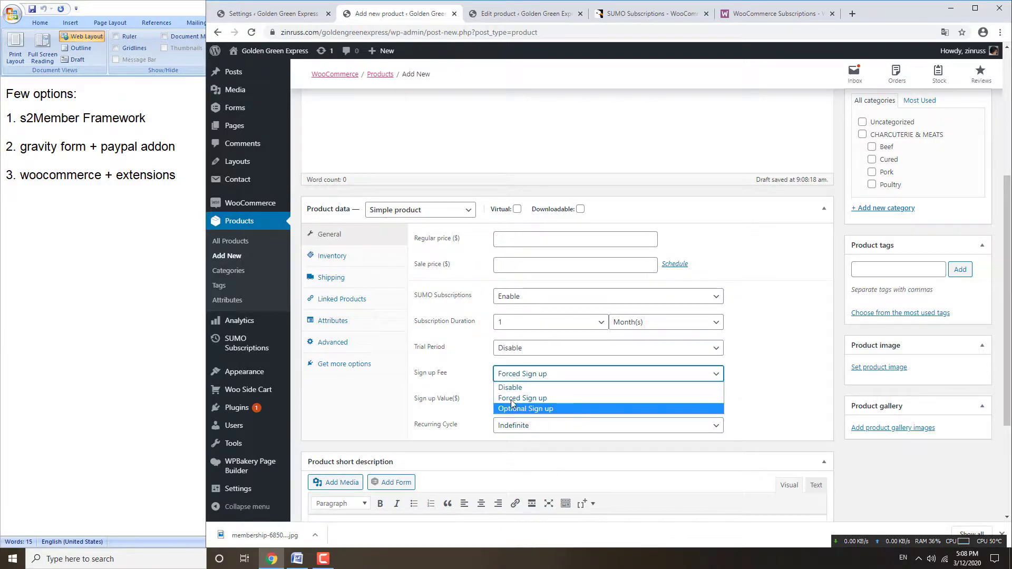
left_click(510, 388)
Set the product's regular price to 30 and assign the membership card picture as the product image.
left_click(522, 239)
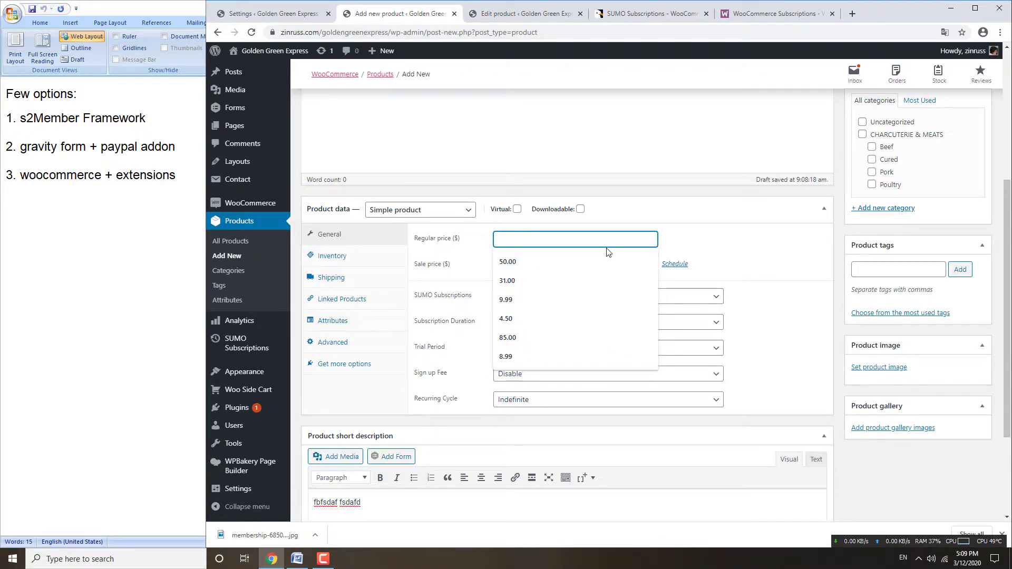
type("30")
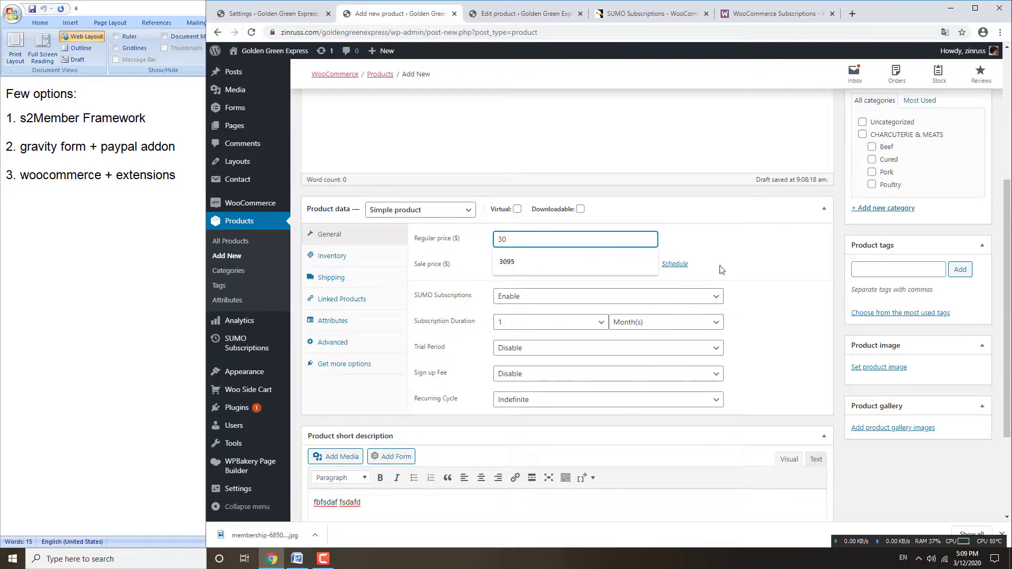
left_click(768, 254)
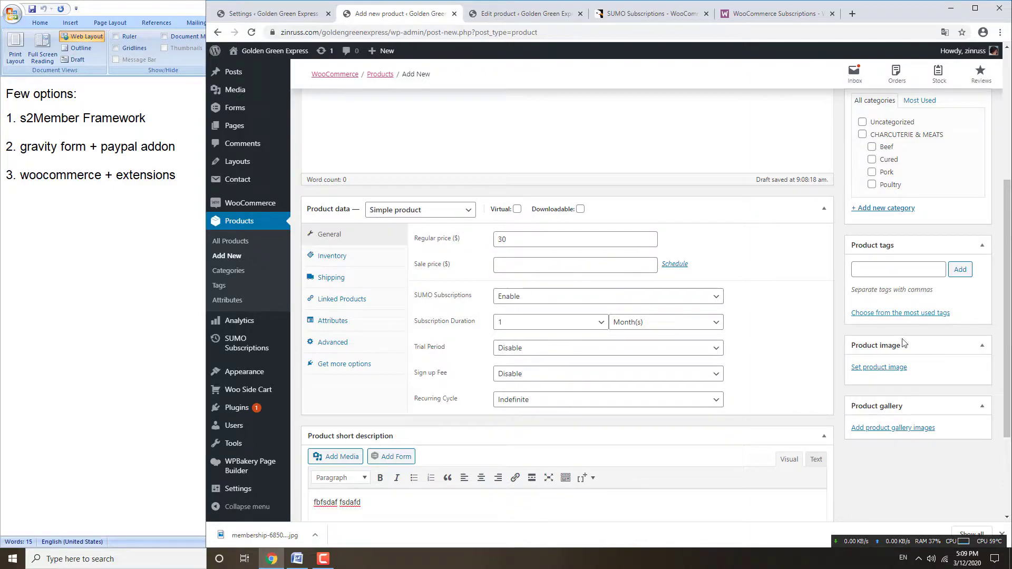
left_click(875, 367)
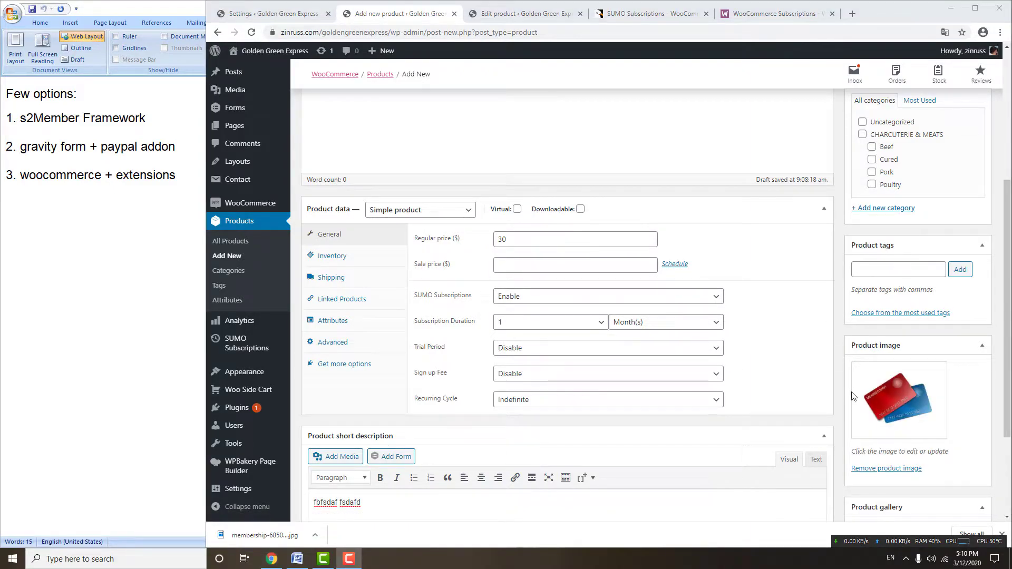
Publish the Premium member product, close the other product's editing tab, and return to the published product's editor.
scroll(875, 395, "up", 3)
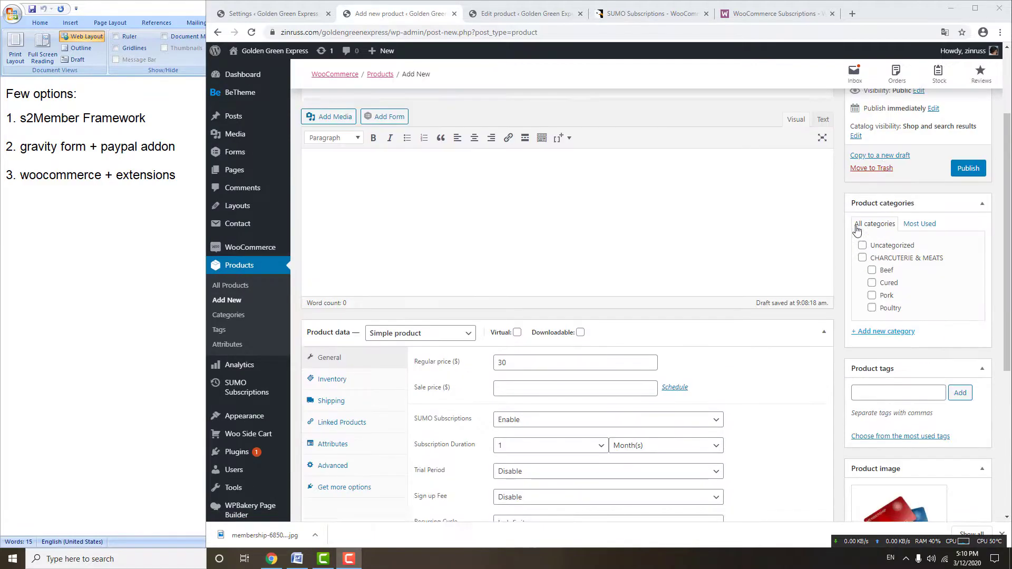
scroll(858, 230, "up", 1)
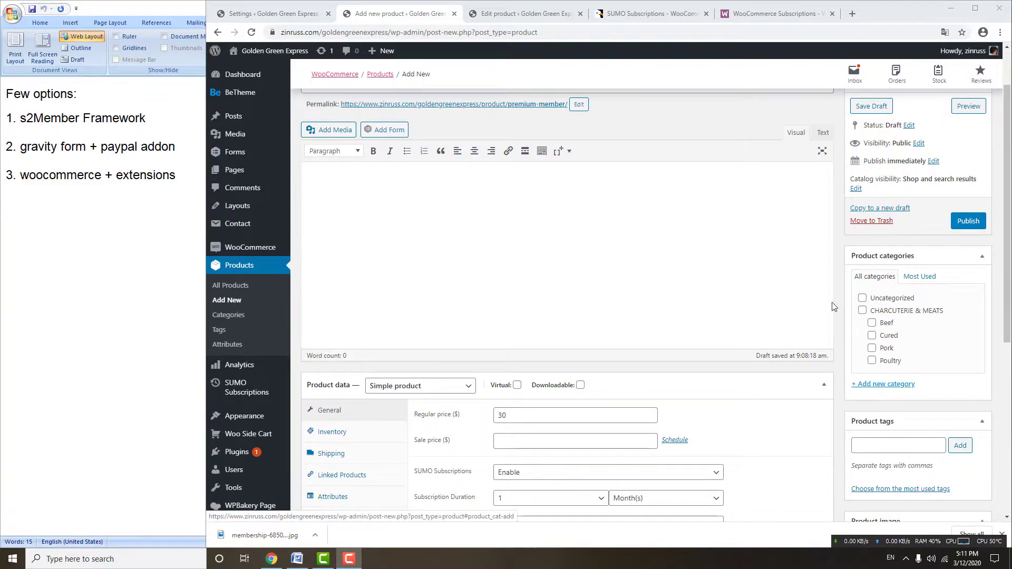
scroll(918, 231, "up", 1)
left_click(969, 285)
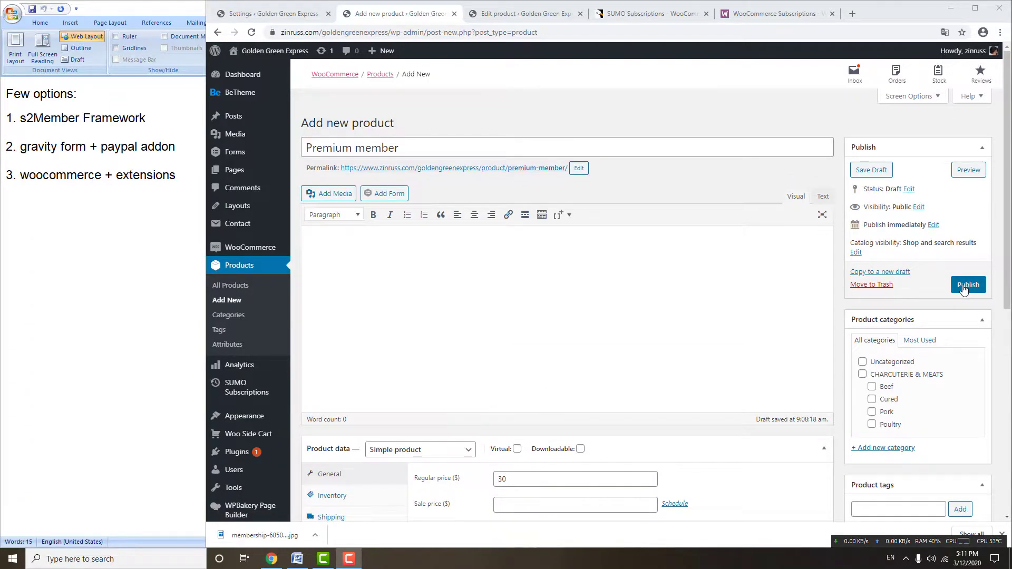
left_click(521, 15)
left_click(580, 13)
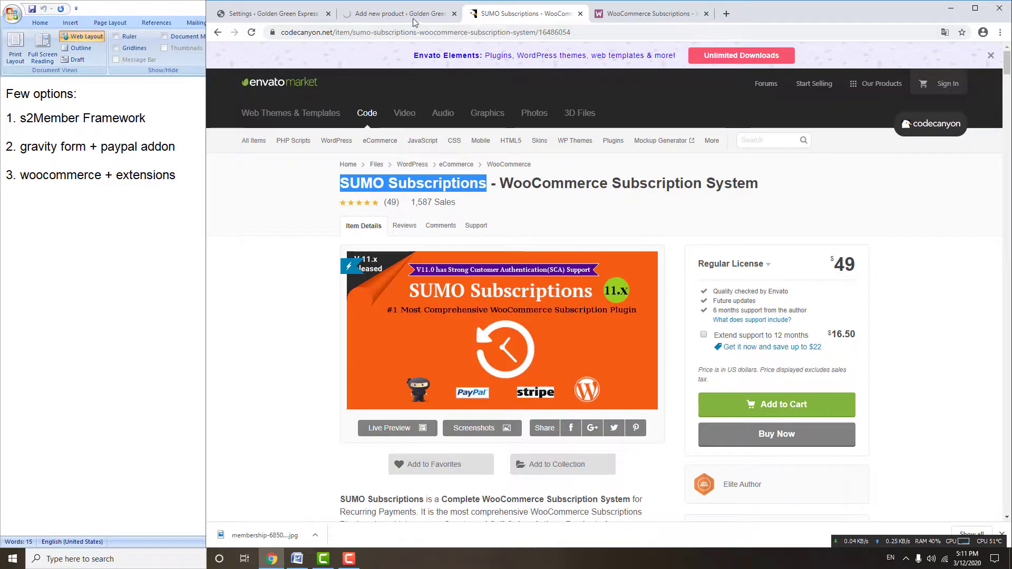
left_click(401, 14)
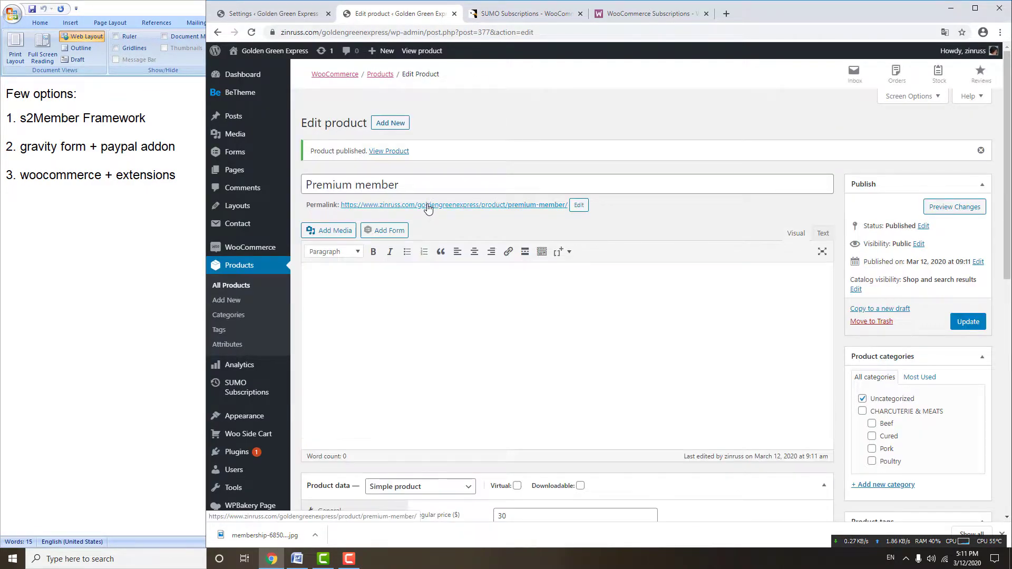
Open the published Premium member page, examine its subscription price and short description, and return to the product editor.
left_click(436, 207)
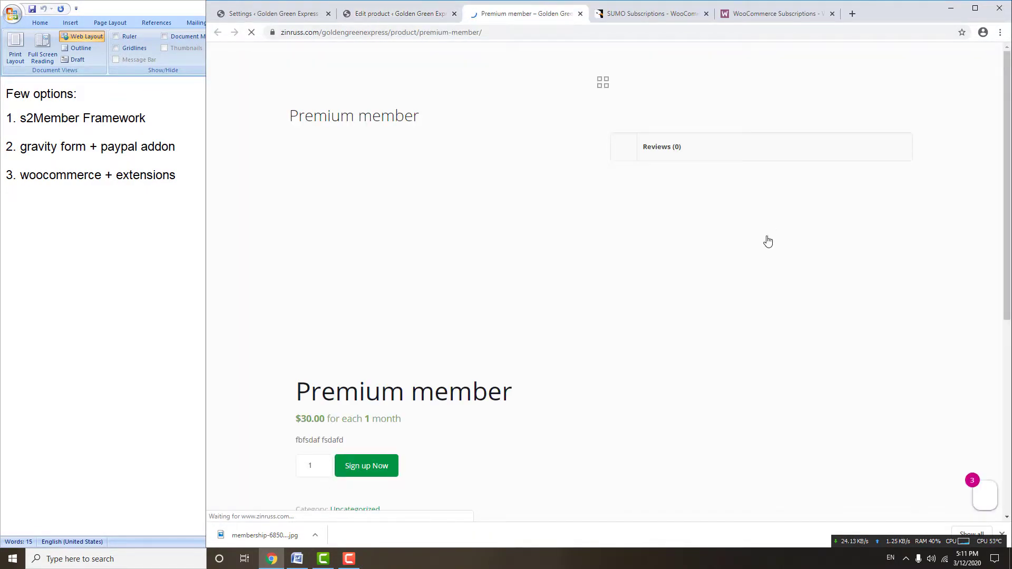
scroll(413, 504, "down", 1)
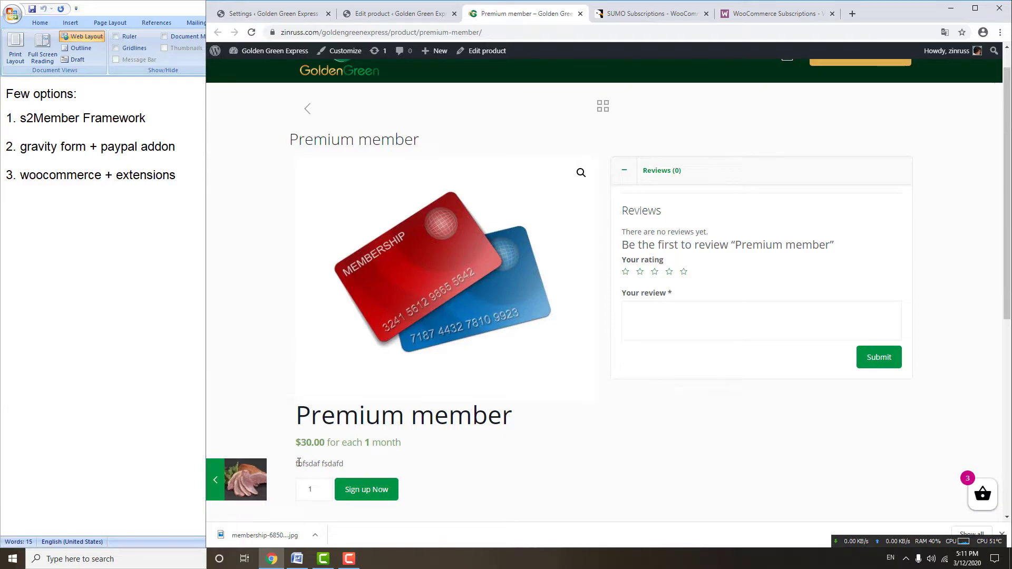
left_click_drag(297, 464, 362, 469)
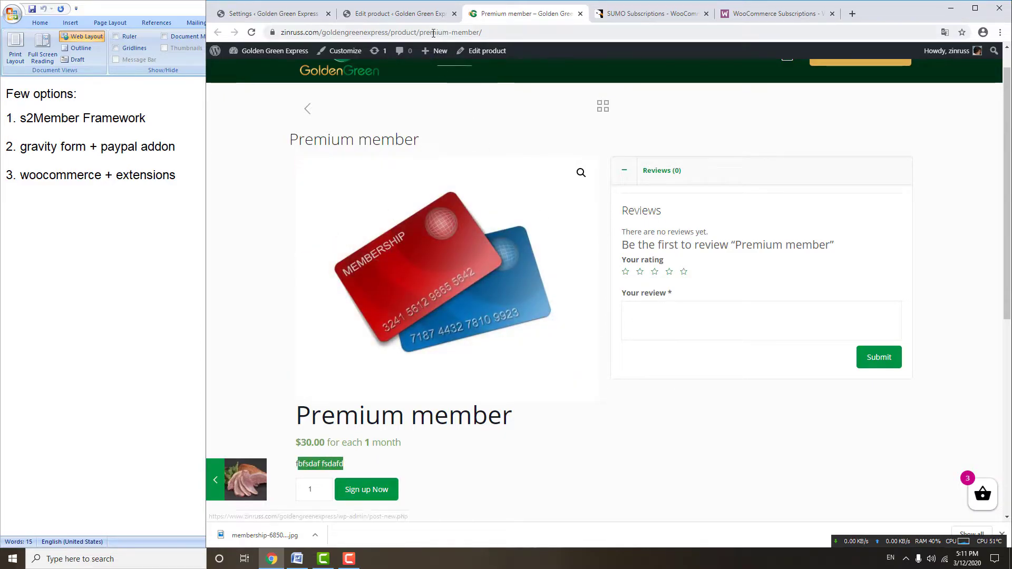
scroll(507, 148, "up", 1)
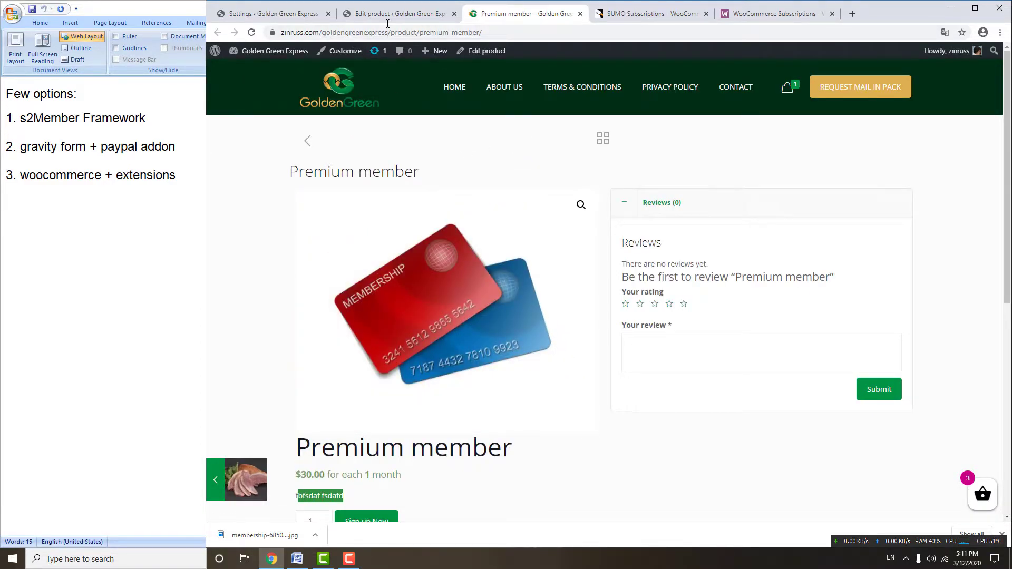
left_click(389, 16)
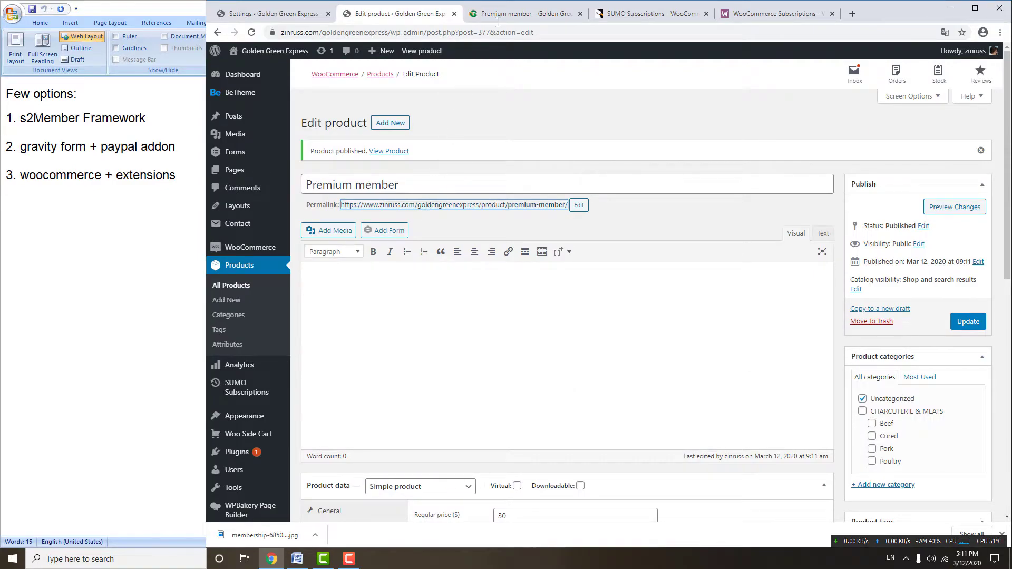
left_click(502, 15)
left_click(426, 22)
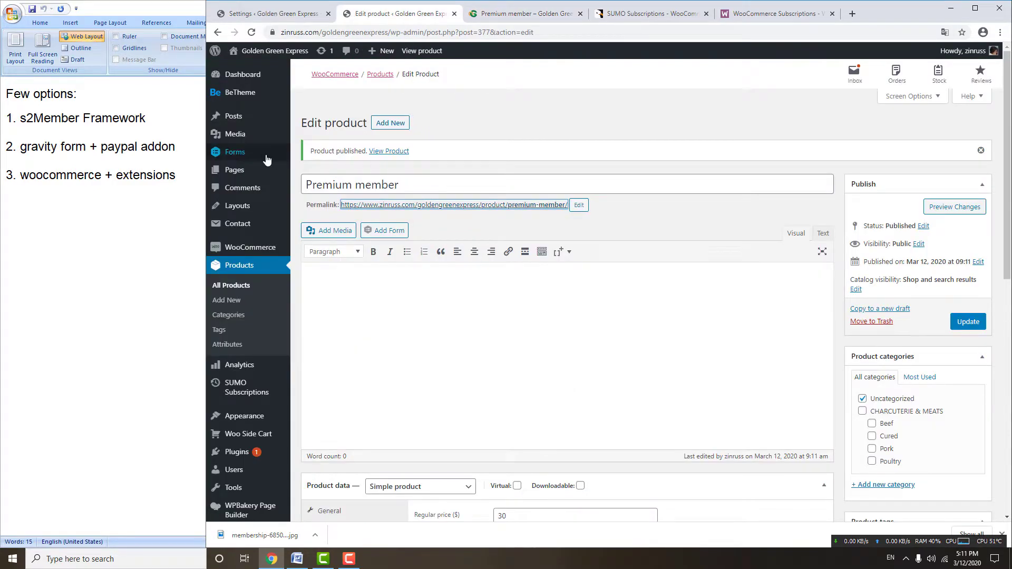
Create a new WordPress page and title it "Sign up".
mouse_move(253, 171)
left_click(303, 184)
left_click(518, 10)
left_click(401, 13)
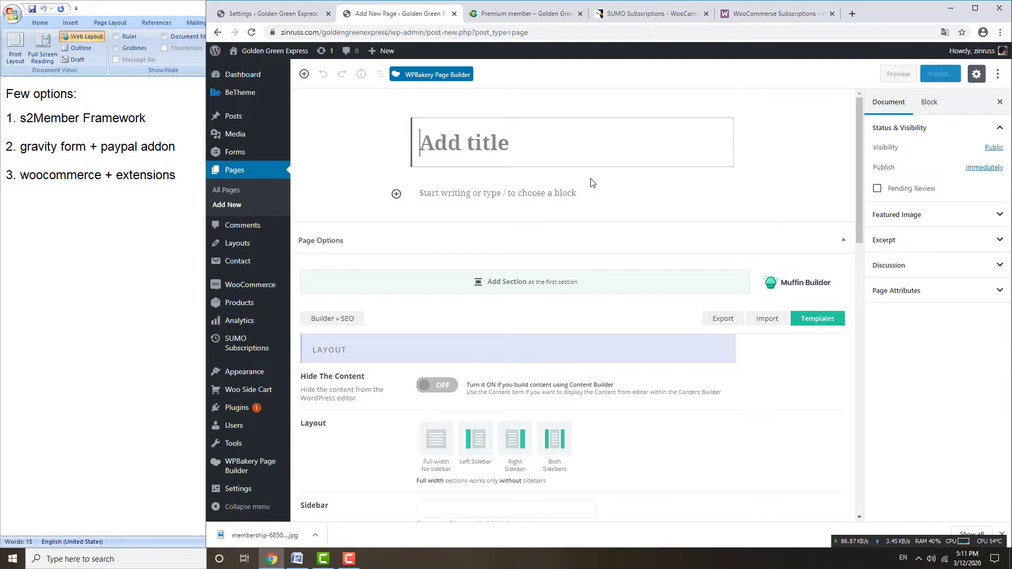
type("Sign up")
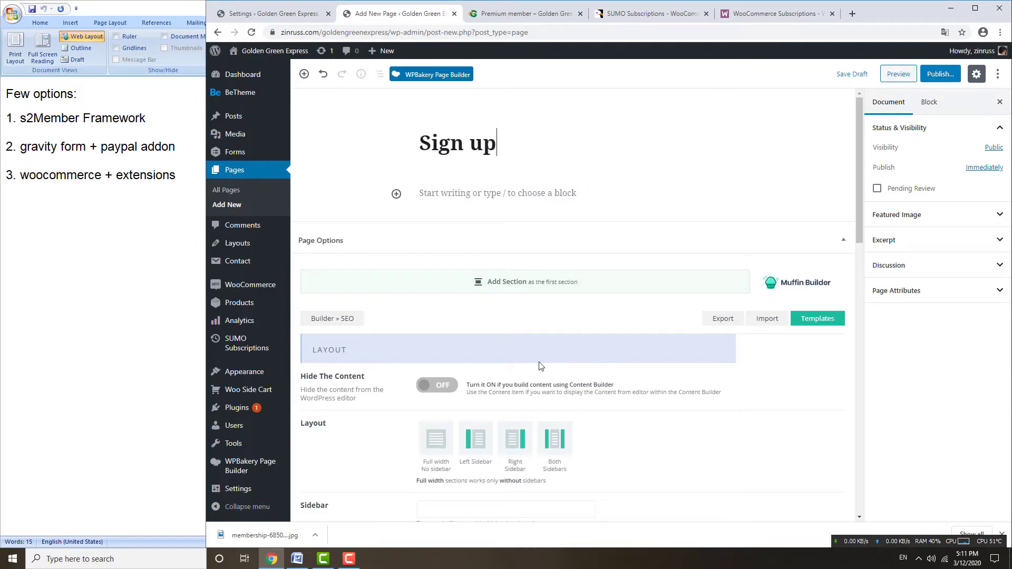
Set the Sign up page's Custom Layout option to "normal header".
scroll(550, 332, "down", 4)
scroll(551, 332, "down", 8)
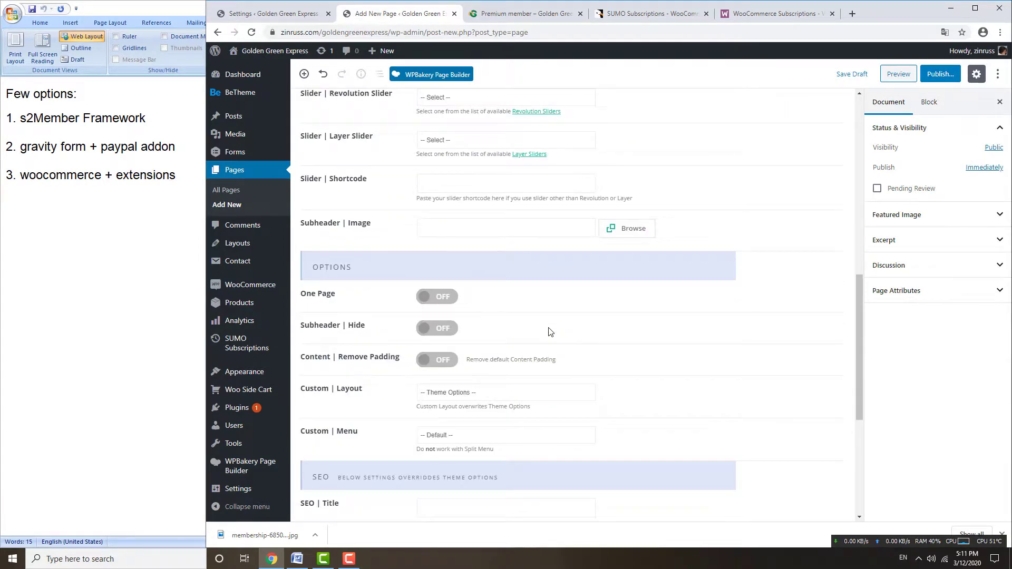
left_click(471, 292)
left_click(464, 305)
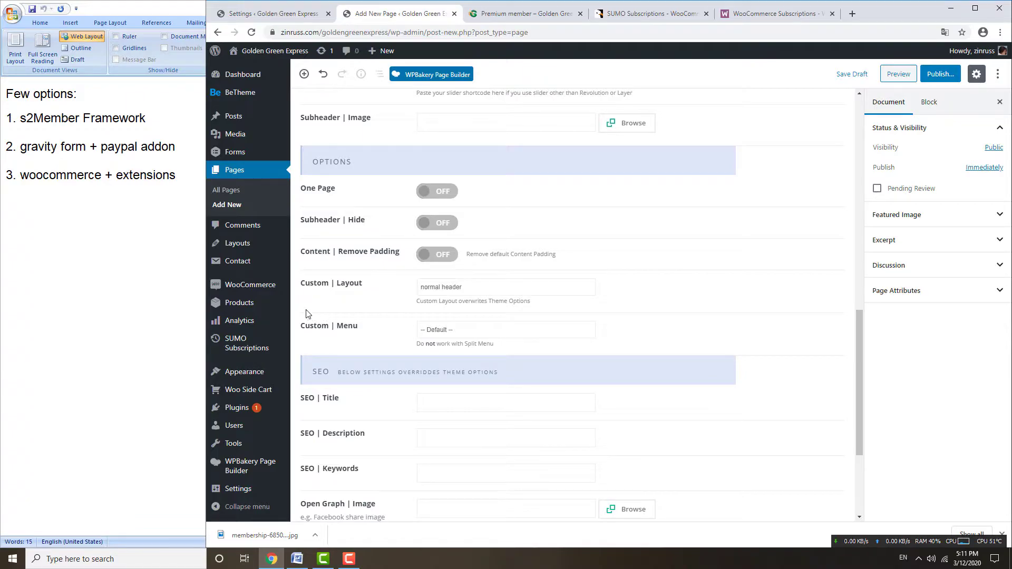
scroll(785, 336, "up", 3)
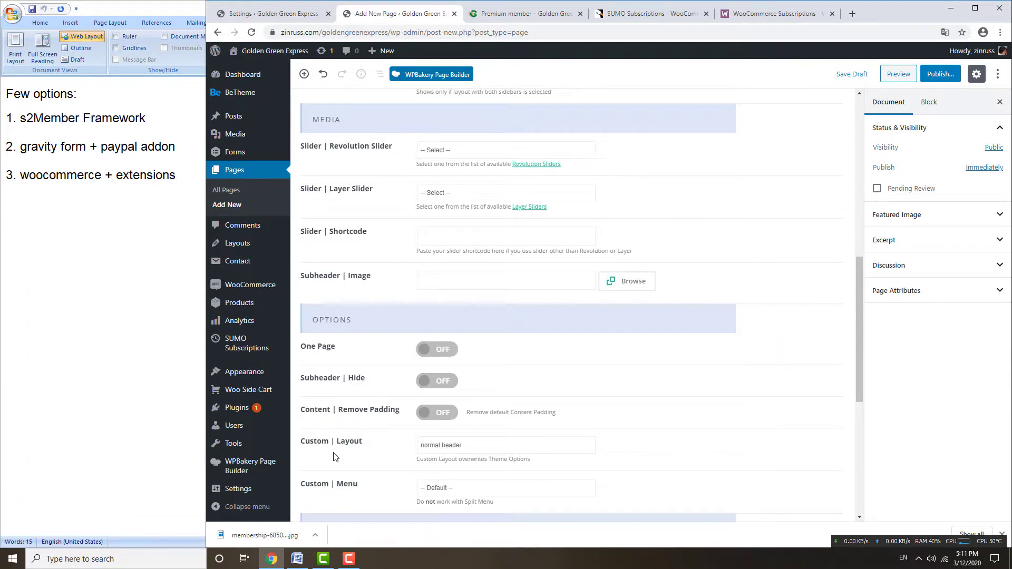
Publish the Sign up page.
scroll(684, 412, "up", 10)
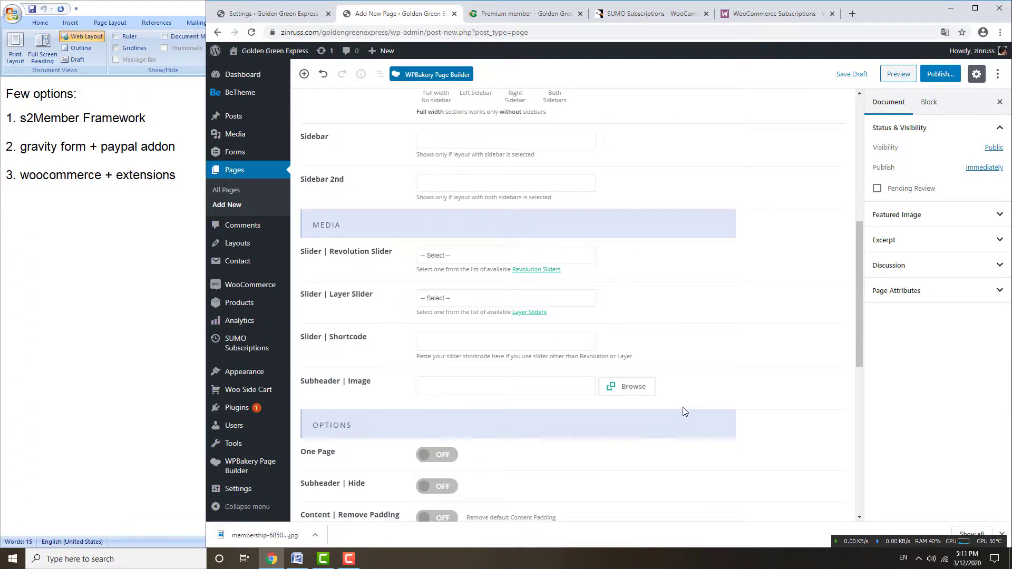
left_click(940, 74)
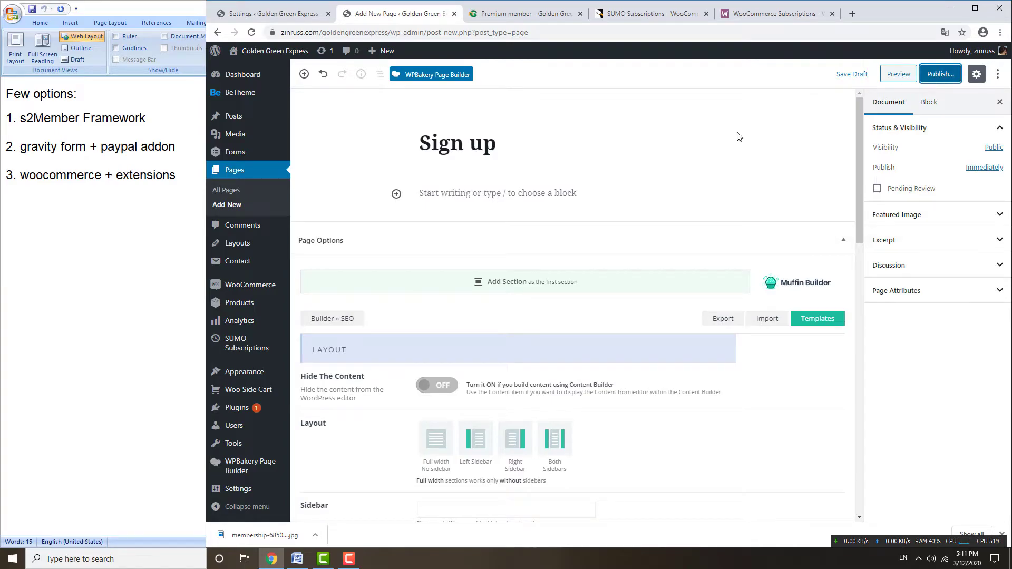
left_click(948, 74)
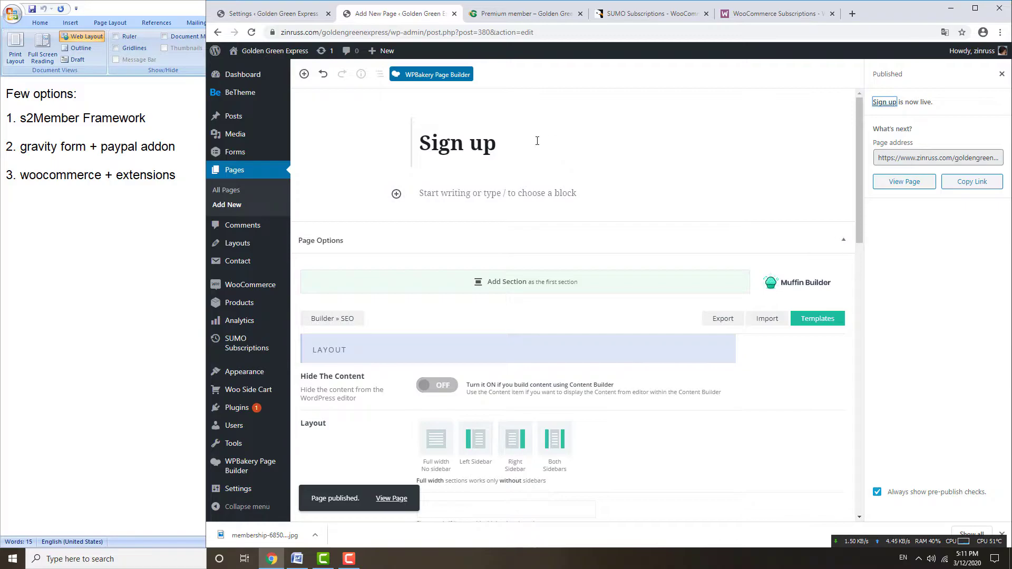
Switch the Sign up page's editing mode to the WPBakery backend editor.
left_click(507, 19)
left_click(407, 19)
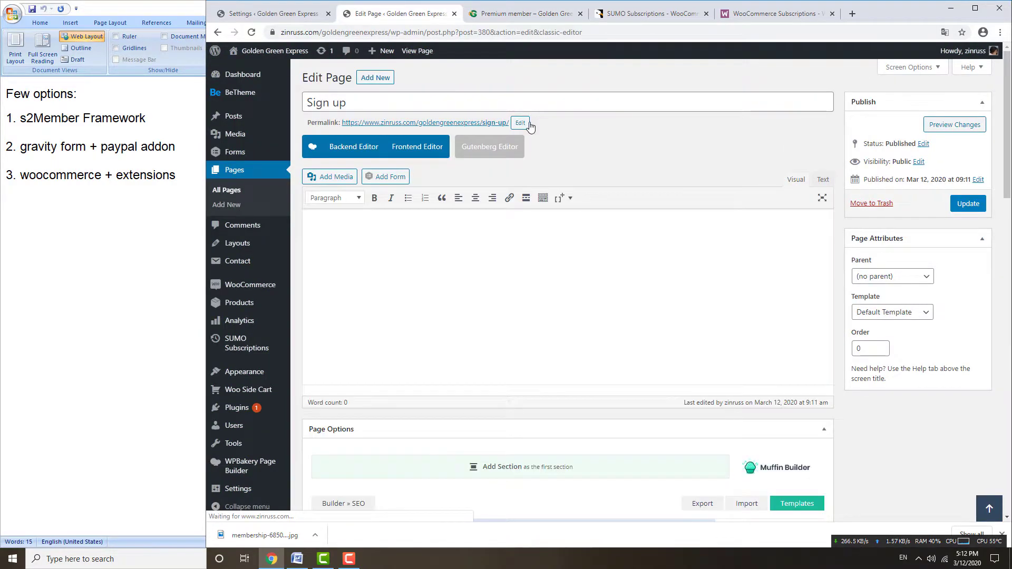
left_click(354, 146)
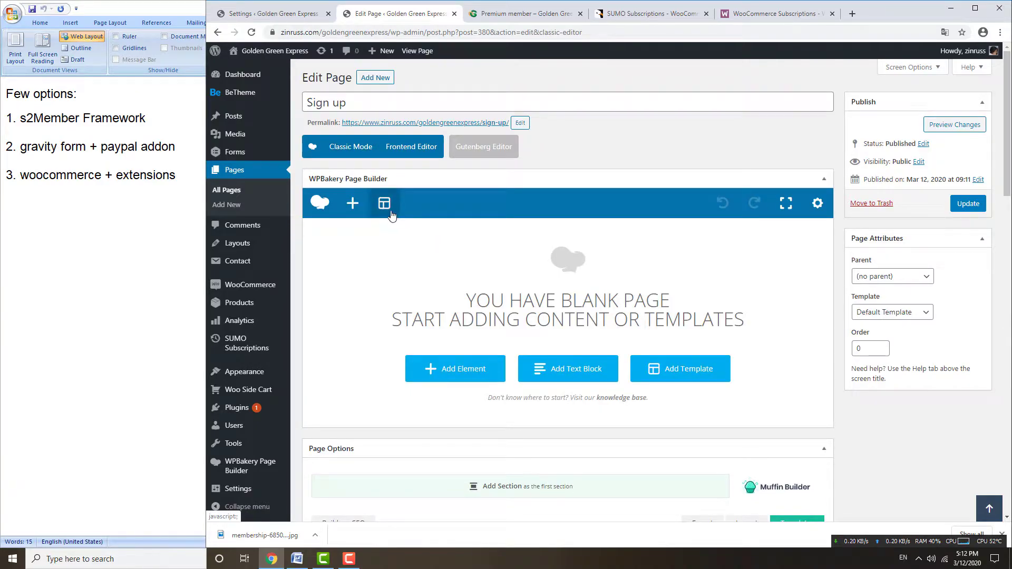
Copy the product title from the open Premium member product page and return to the Sign up page's editor.
left_click(520, 16)
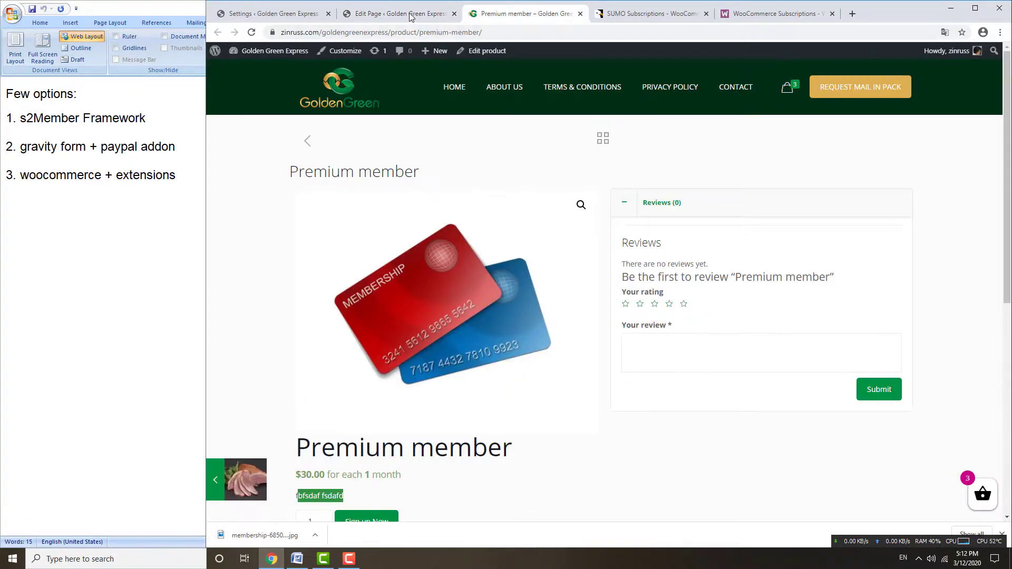
left_click_drag(420, 179, 290, 174)
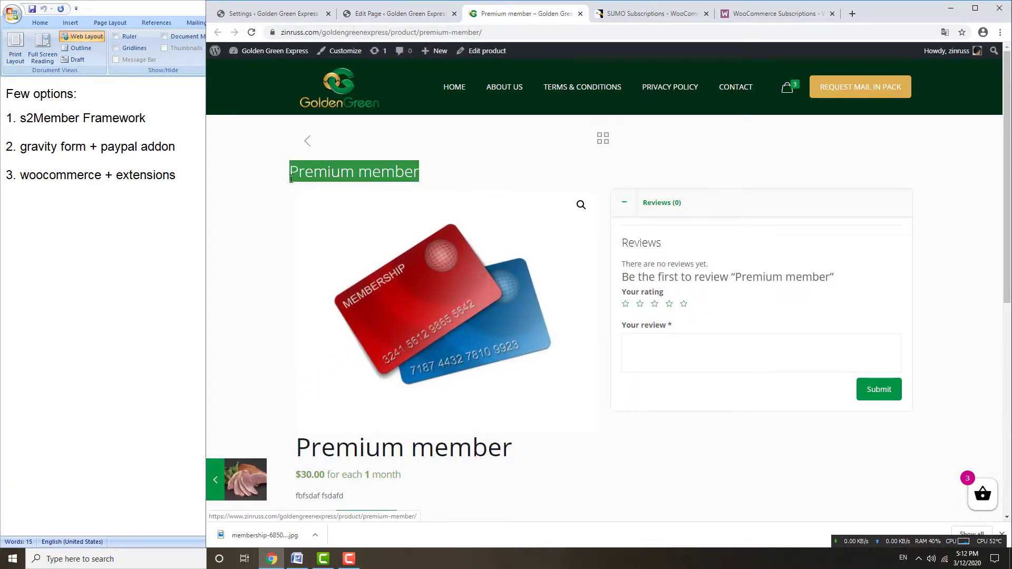
left_click(378, 15)
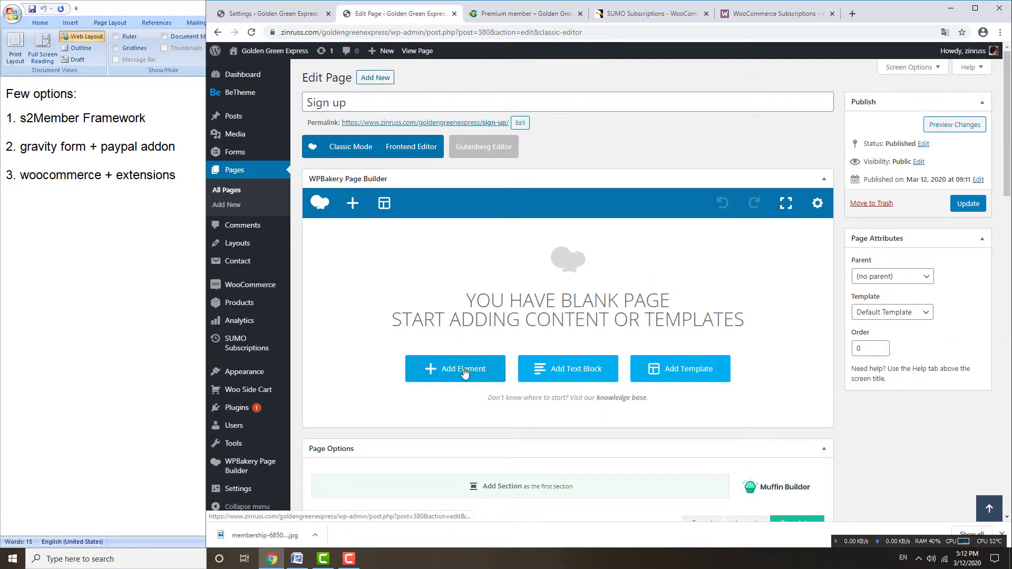
Add a WooCommerce Product page element for the Premium member product to the Sign up page and update the page.
left_click(463, 371)
left_click(613, 115)
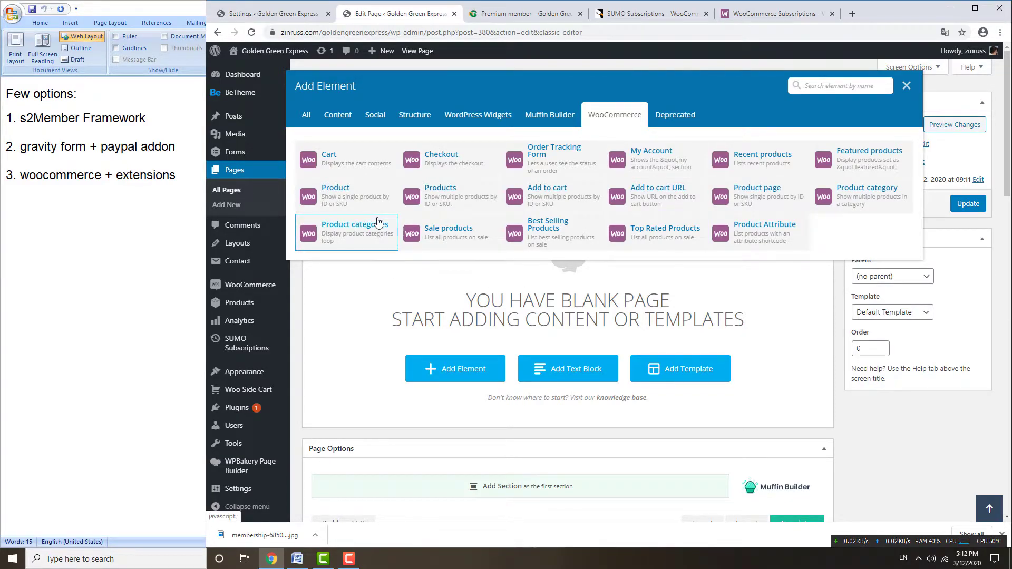
left_click(780, 204)
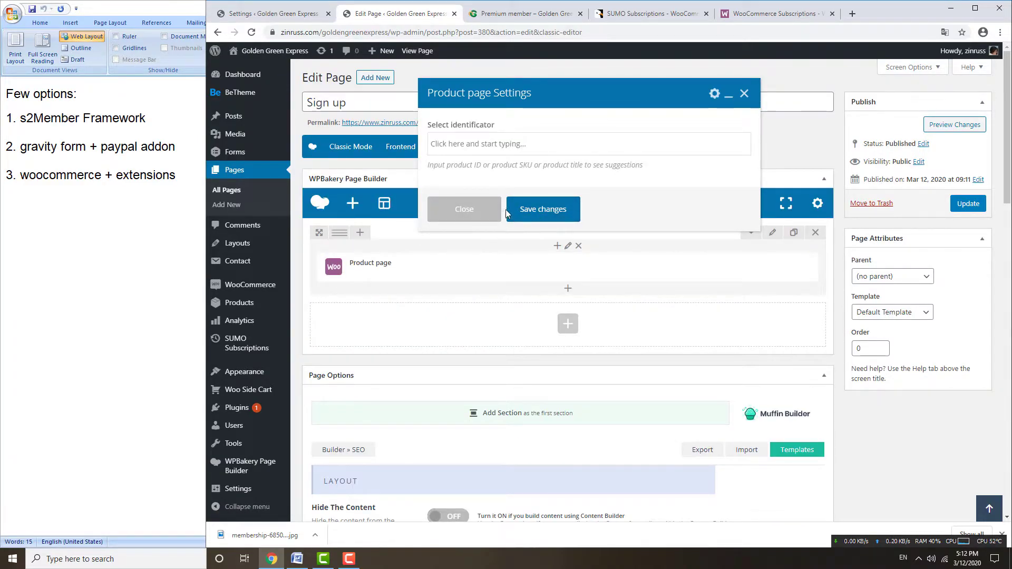
left_click(512, 148)
type("Premium member")
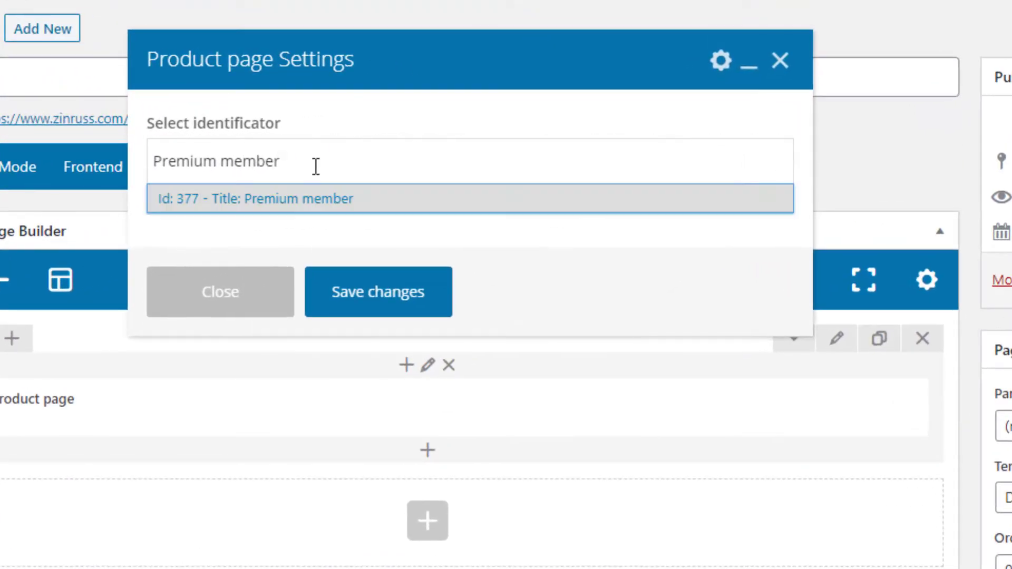
left_click(257, 199)
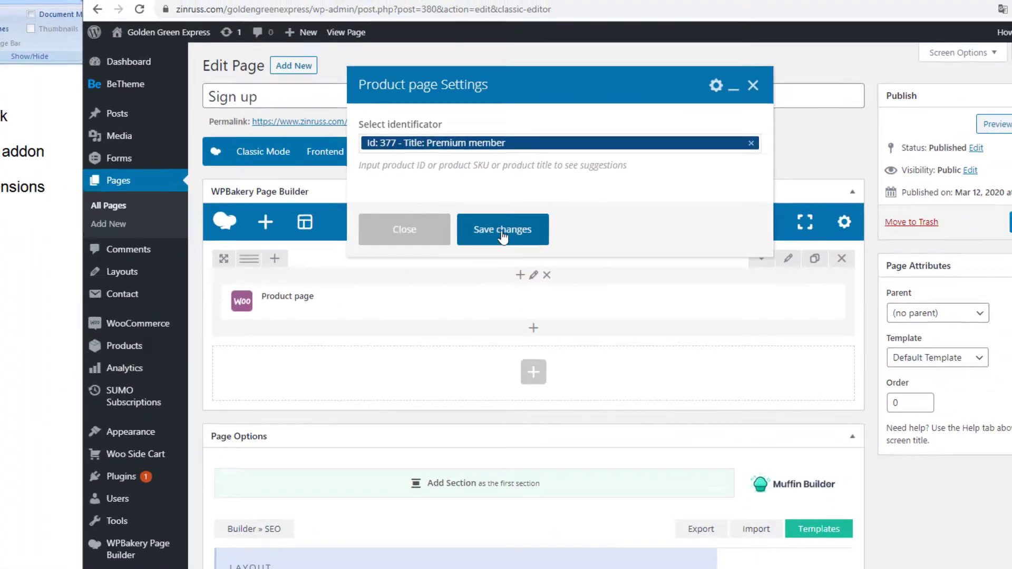
left_click(503, 232)
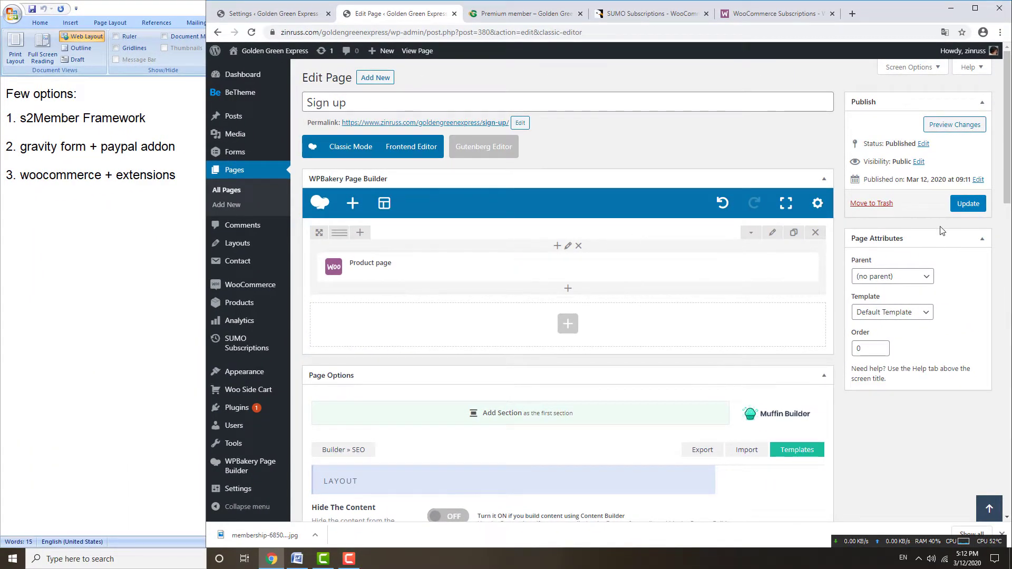
left_click(955, 203)
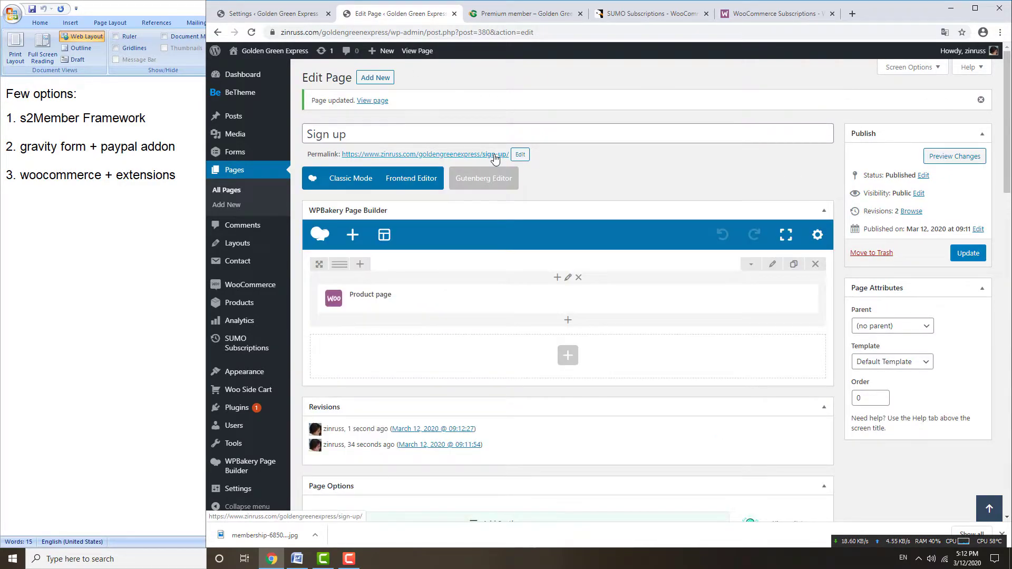
Open the live Sign up page in a new tab and examine how it displays the Premium member product.
right_click(494, 158)
left_click(519, 165)
left_click(512, 16)
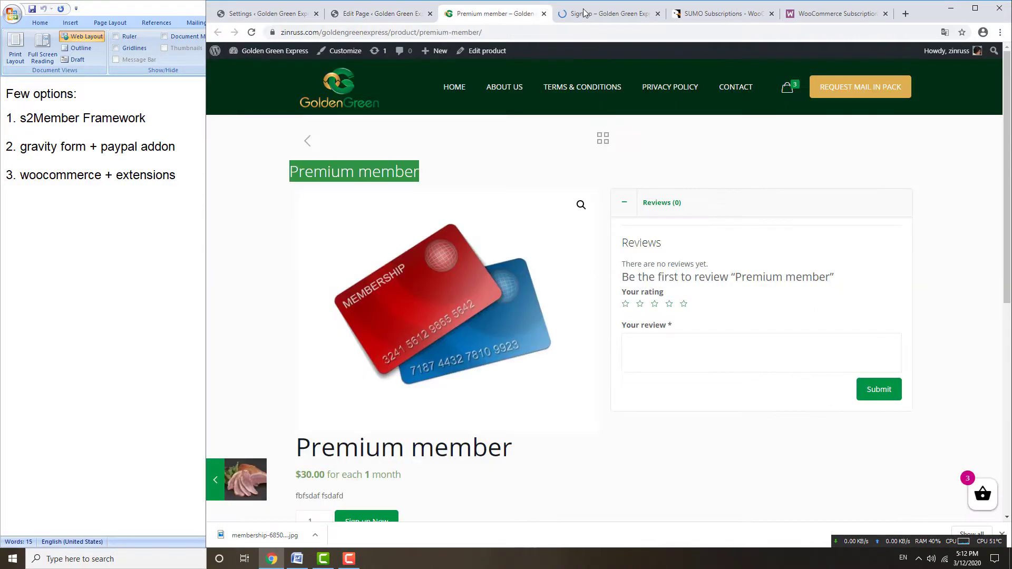
left_click(612, 14)
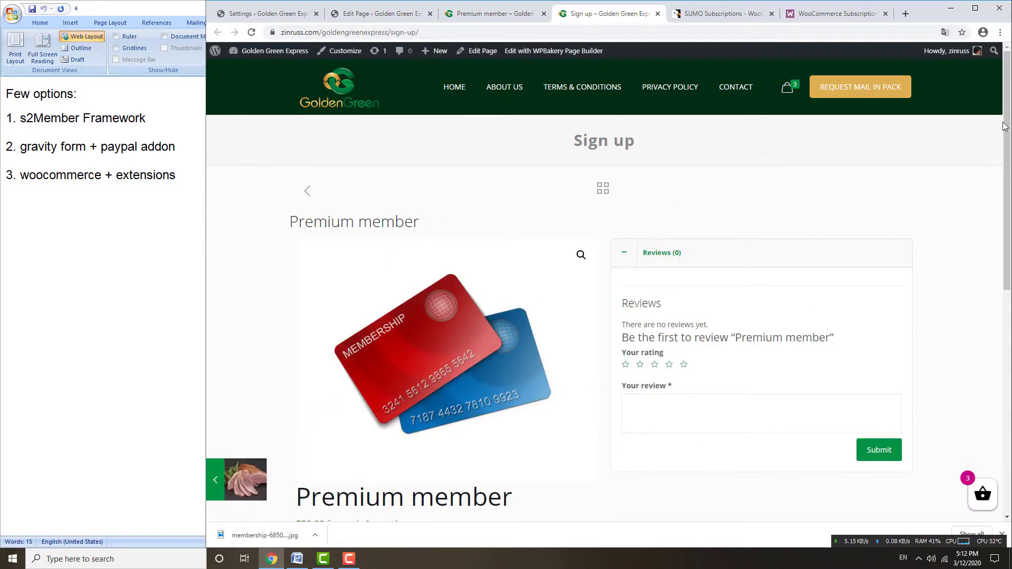
scroll(1005, 128, "down", 3)
scroll(539, 263, "up", 3)
Examine the WooCommerce elements available for the Sign up page without adding another one.
left_click(377, 16)
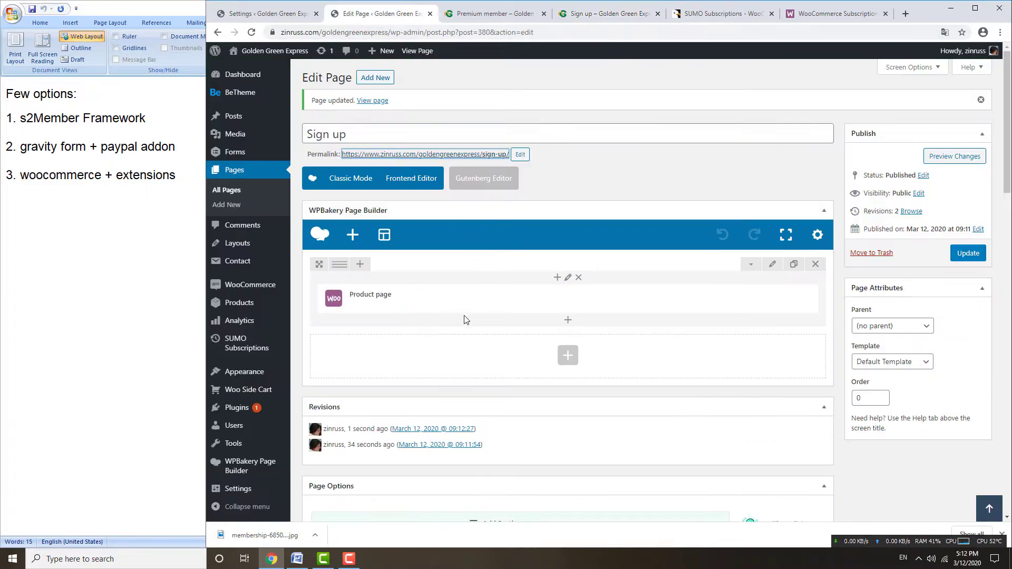
left_click(567, 321)
left_click(615, 115)
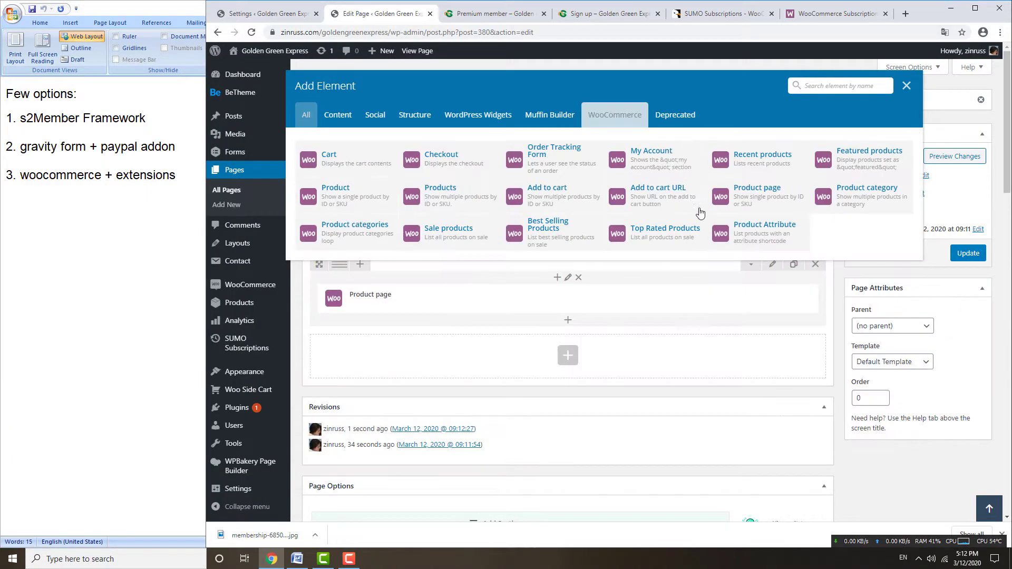
left_click(906, 85)
Review the live Sign up page's product image, price and sign-up section, and close the separate Premium member product page.
left_click(579, 13)
scroll(558, 328, "down", 4)
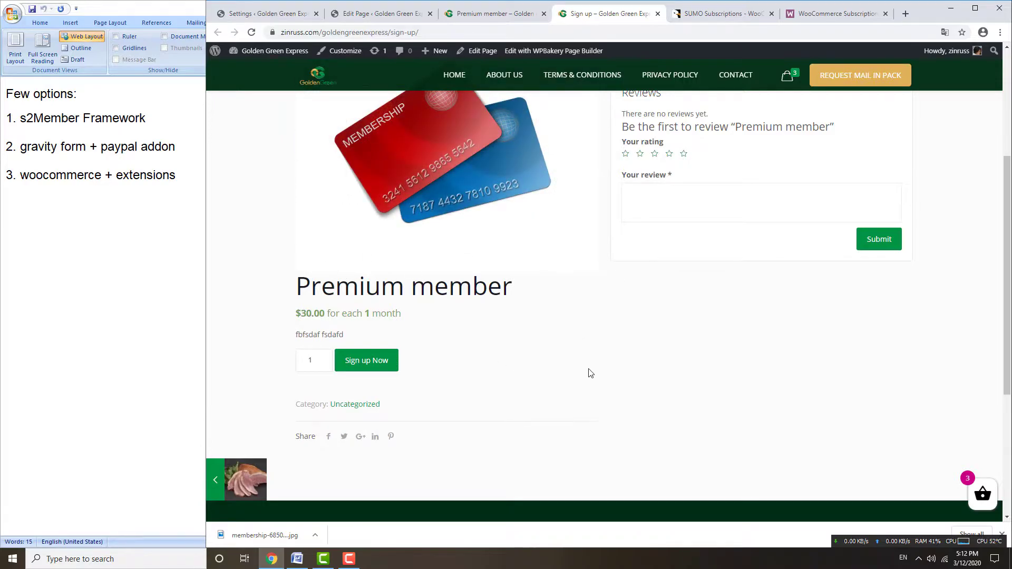
scroll(591, 369, "up", 4)
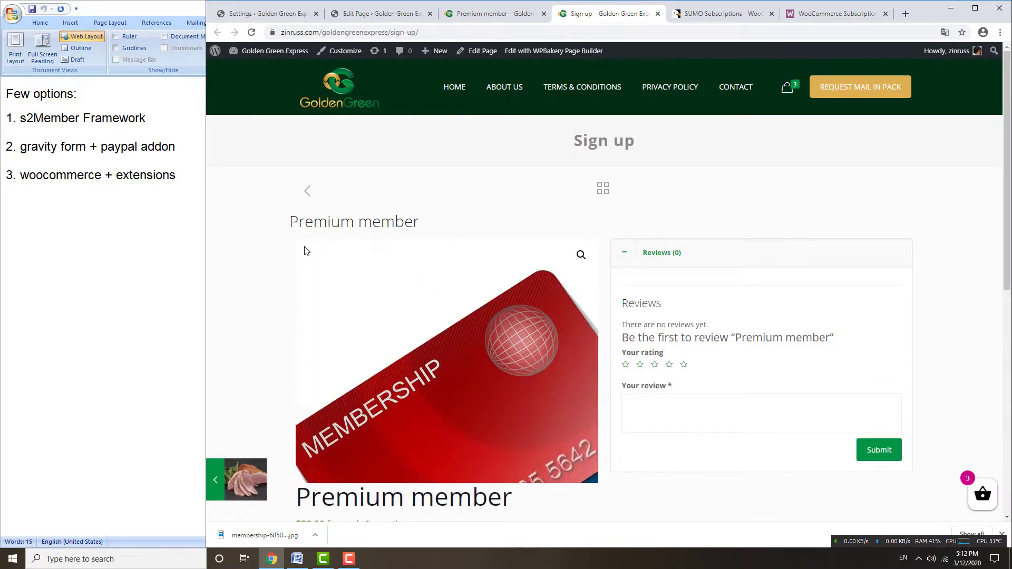
left_click(475, 21)
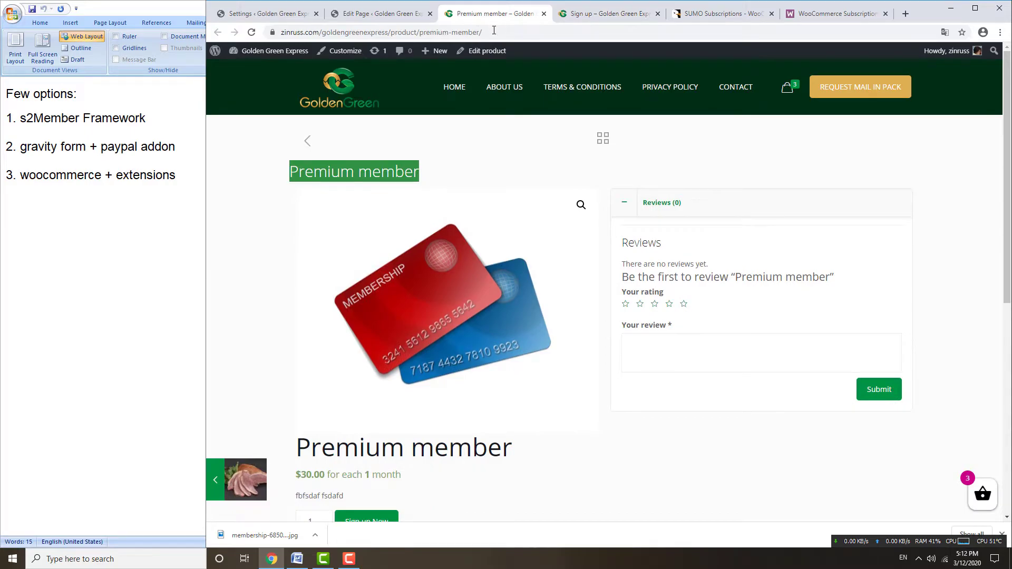
left_click(543, 14)
Open the list of all WordPress pages and view the Shop page in a new tab to examine its product listing.
left_click(379, 14)
left_click(232, 190)
left_click(525, 14)
left_click(401, 14)
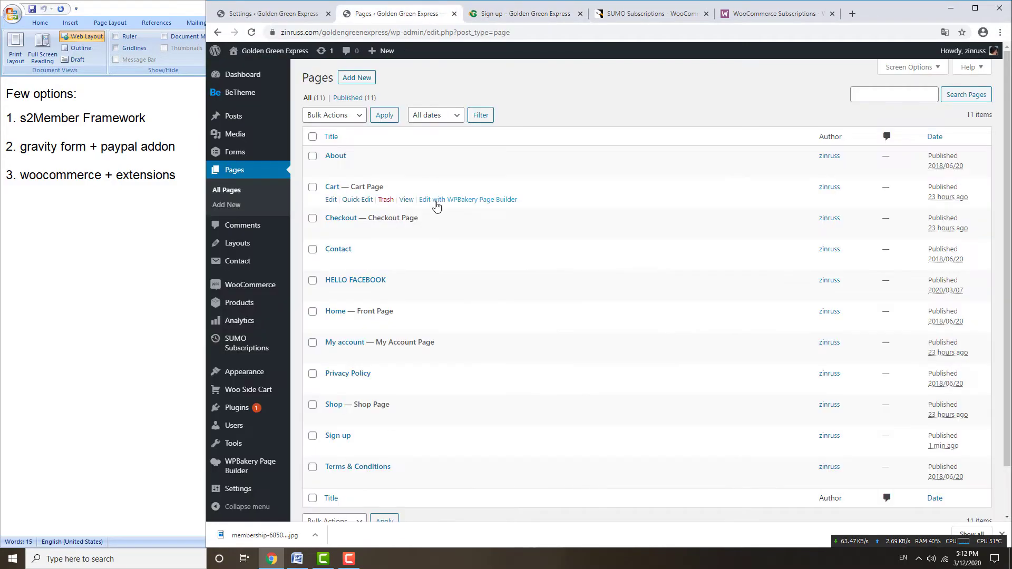
scroll(459, 291, "down", 1)
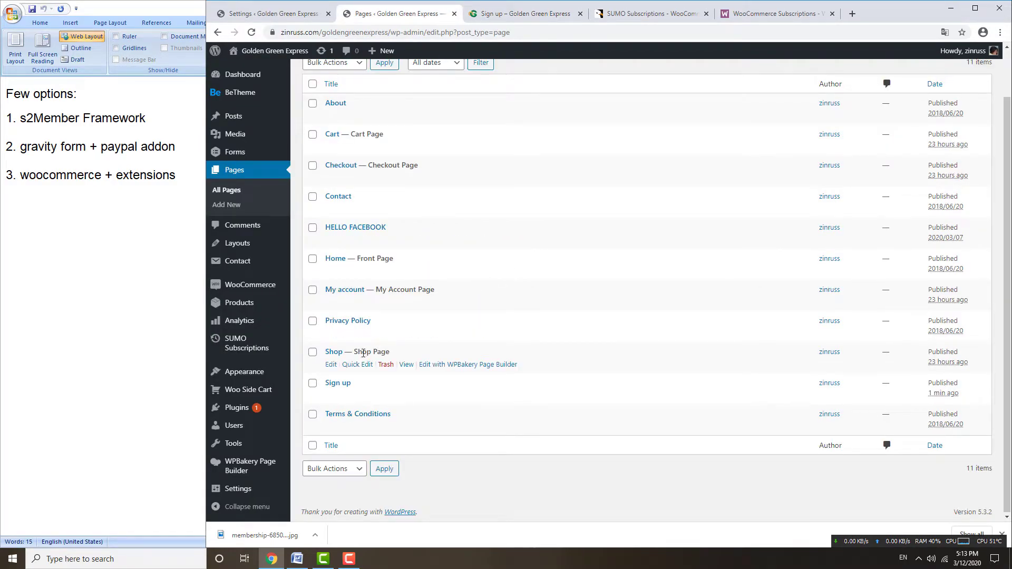
right_click(408, 370)
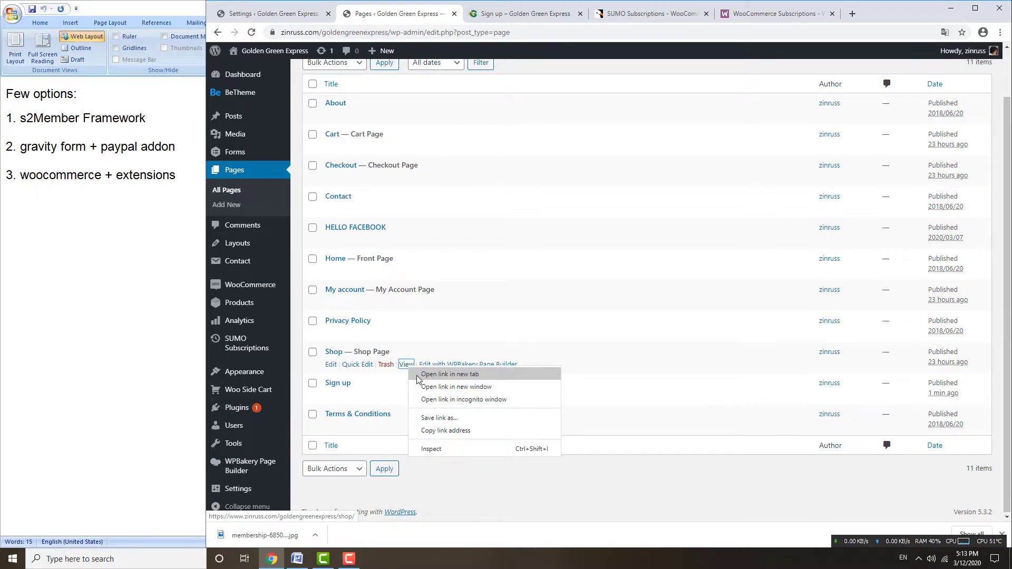
left_click(427, 376)
left_click(578, 16)
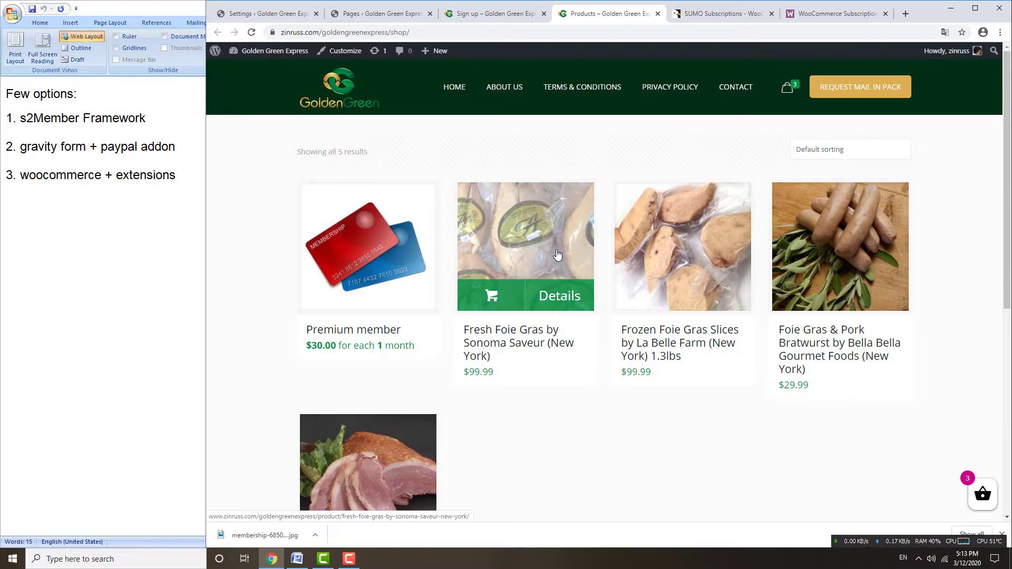
Set the Premium member product's catalog visibility to Hidden and update the product.
left_click(375, 14)
left_click(305, 309)
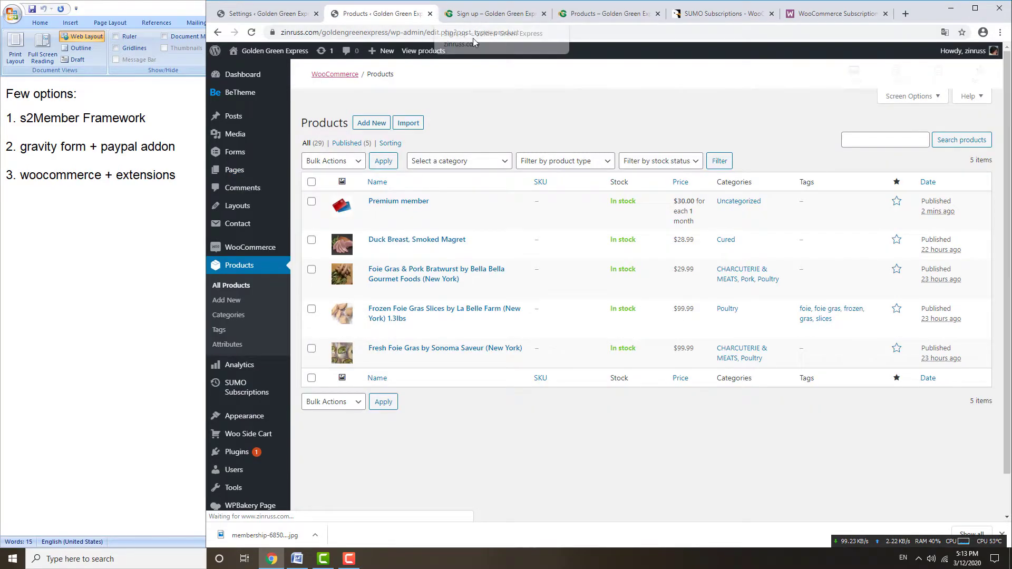
left_click(400, 212)
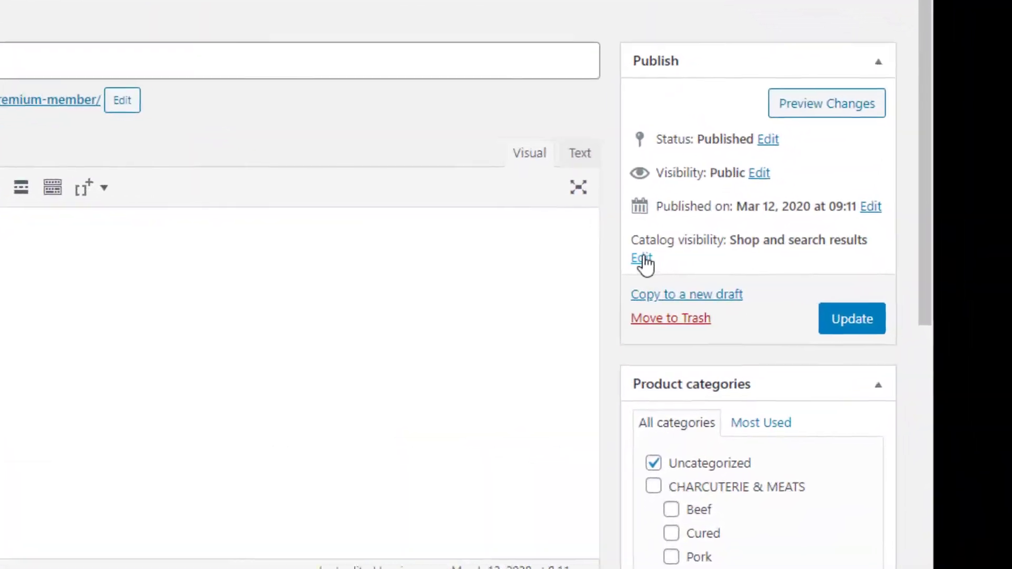
left_click(826, 254)
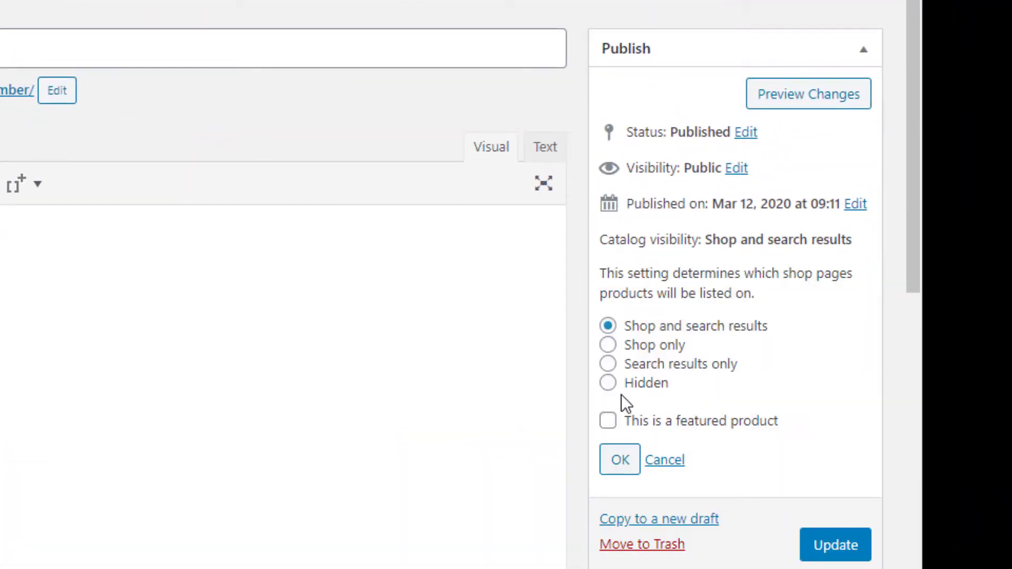
left_click(608, 383)
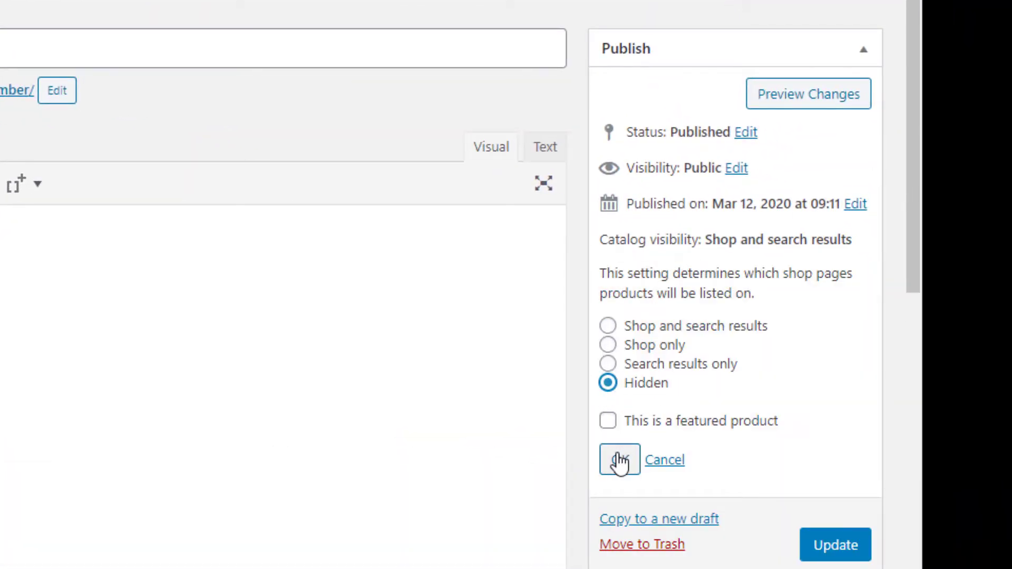
left_click(620, 459)
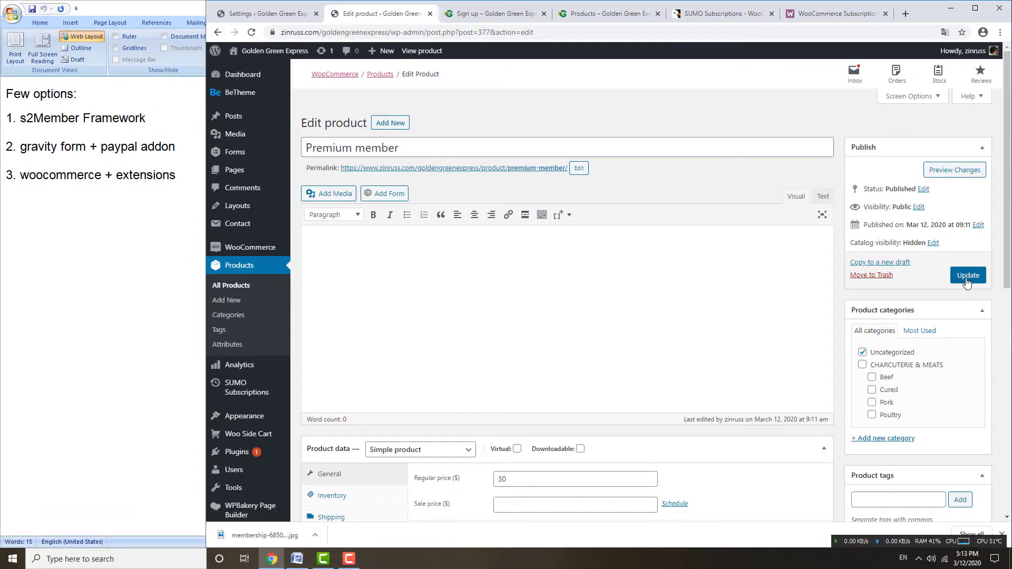
left_click(967, 277)
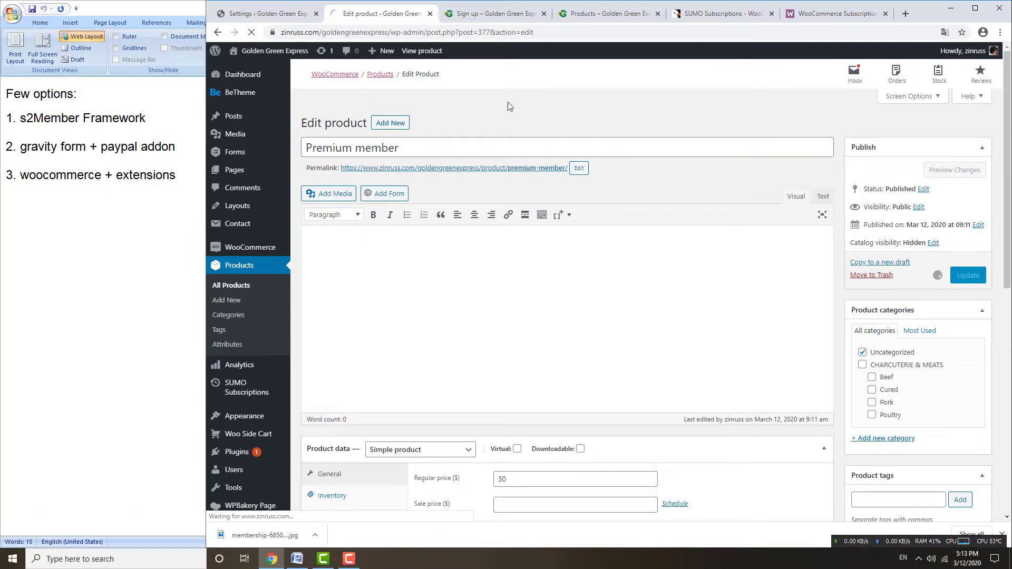
Check the Shop page's product listing and the live Sign up page, and return to the Premium member product's editor.
left_click(588, 18)
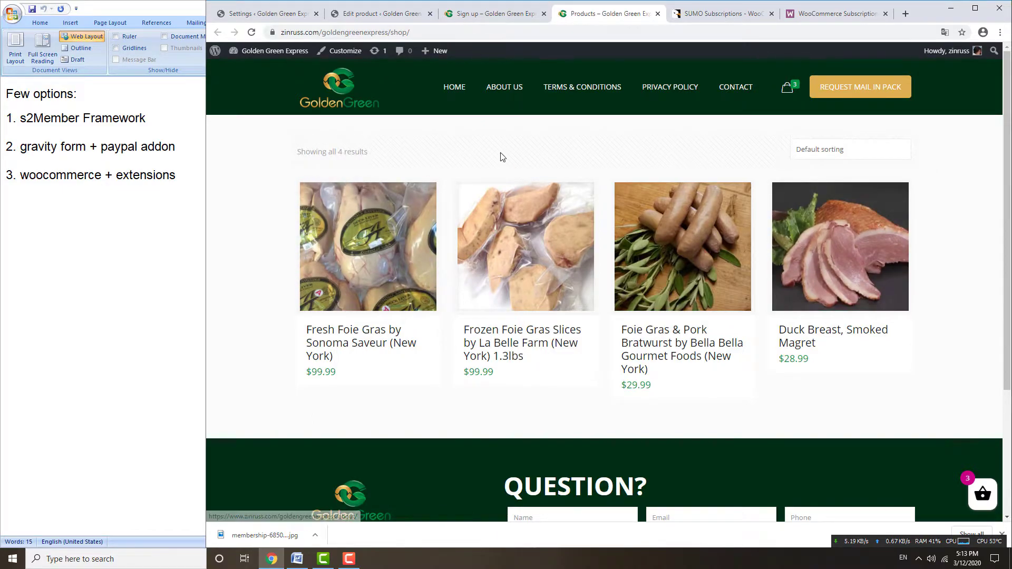
key("ctrl+shift+Tab")
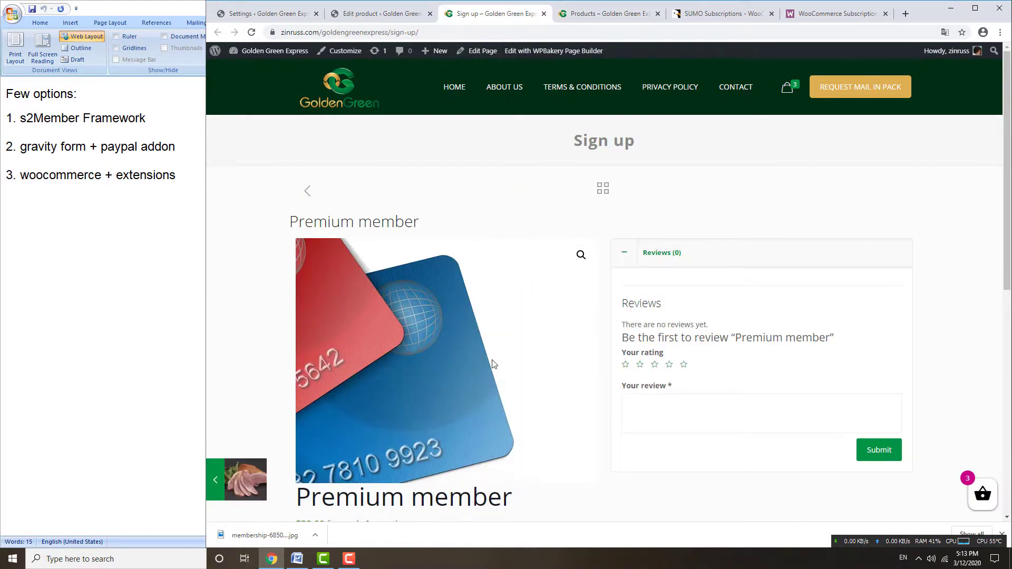
left_click(361, 15)
left_click(482, 10)
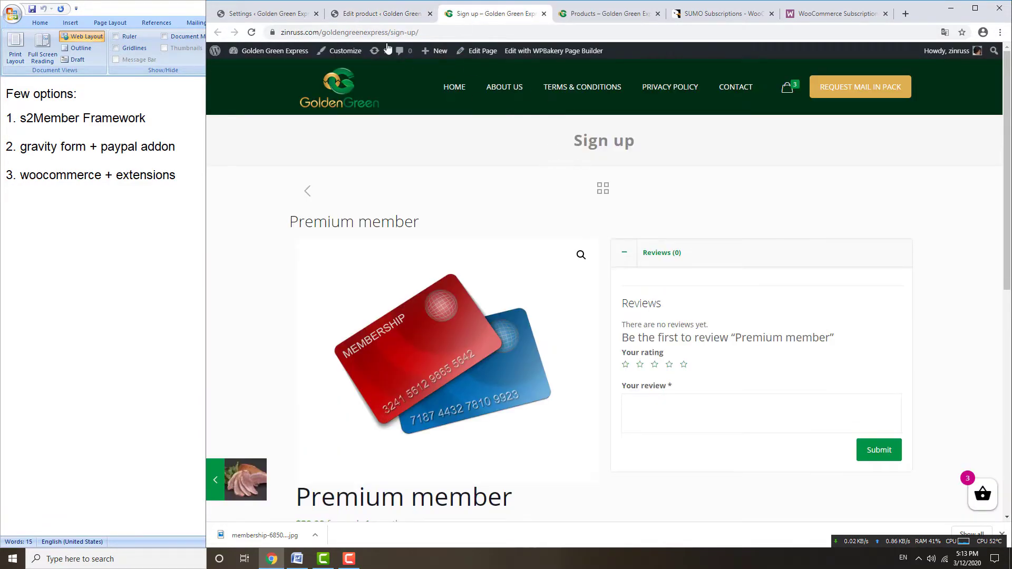
left_click(364, 21)
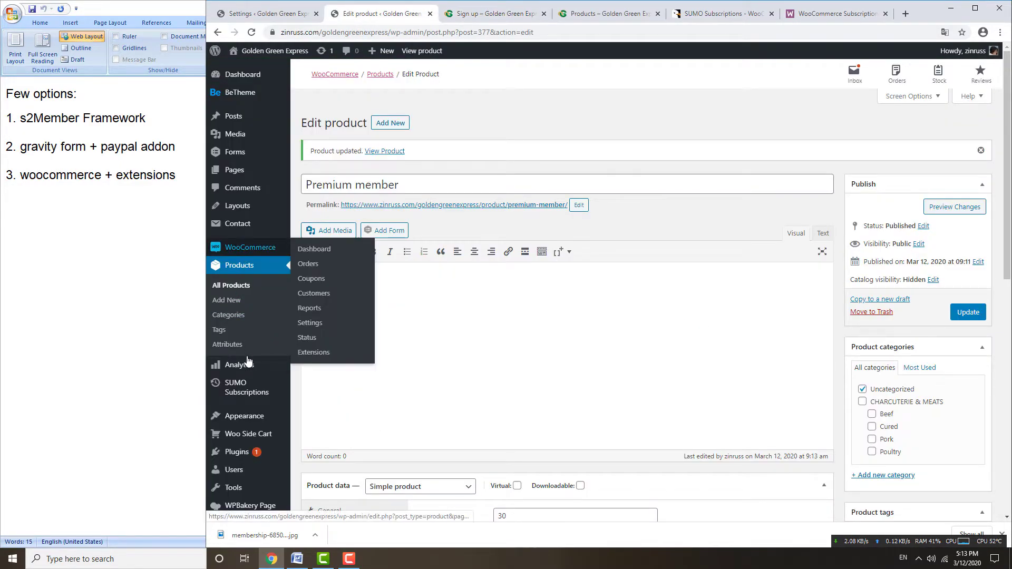
Add the Sign up page to the main navigation menu and save the menu.
left_click(311, 463)
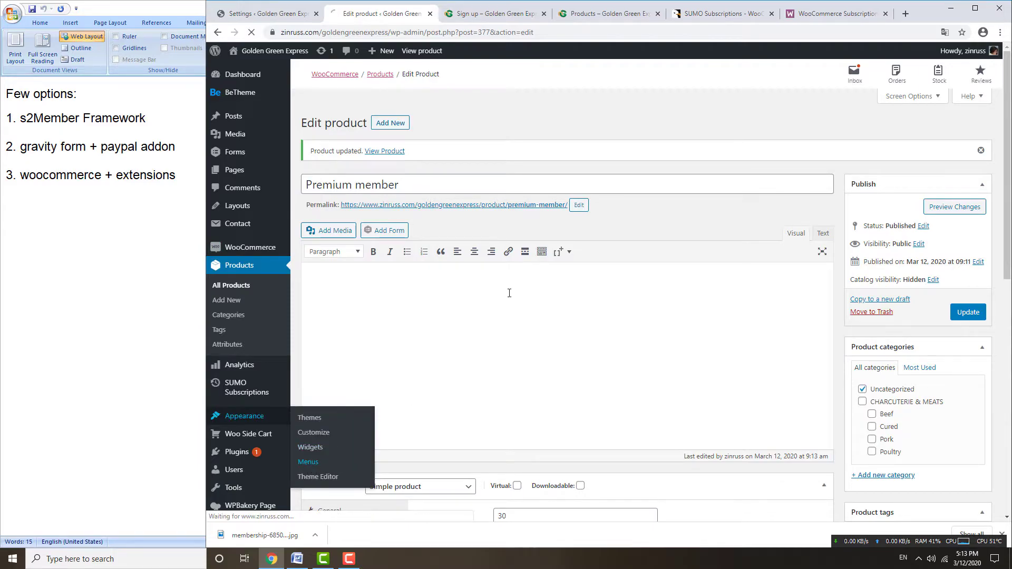
left_click(331, 254)
left_click(402, 358)
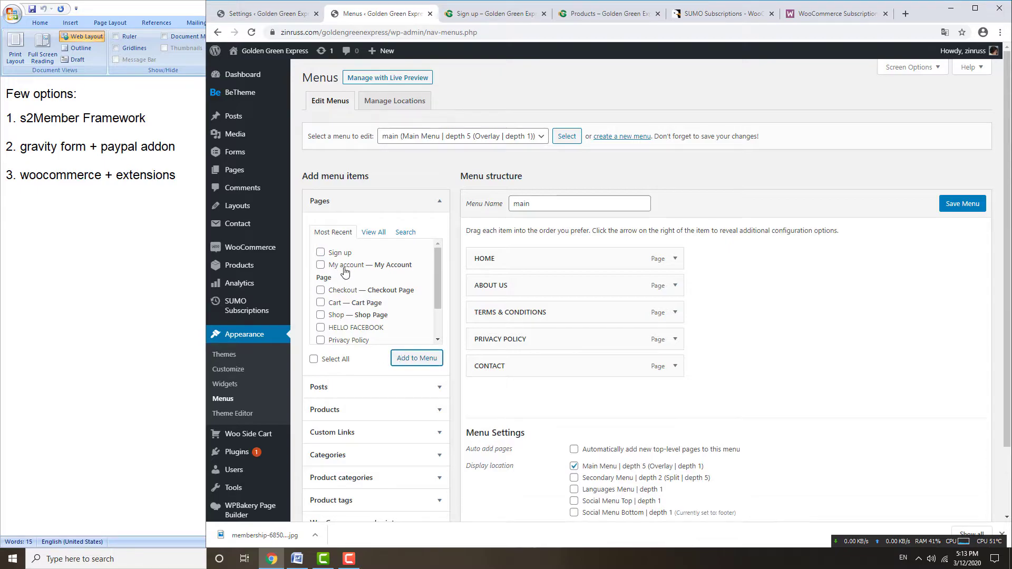
left_click(963, 203)
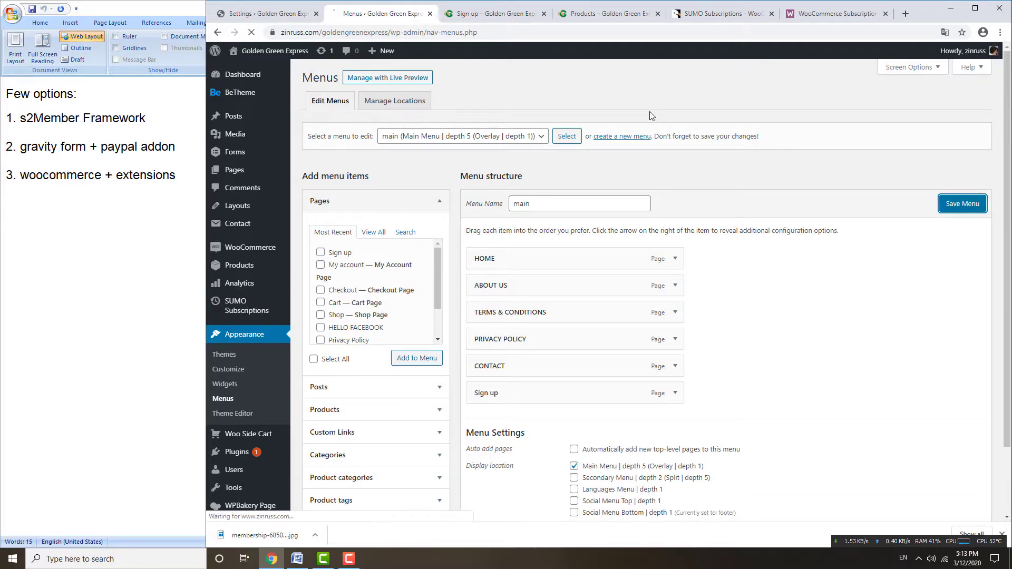
Check the Shop page's navigation bar and product listing, and return to the SUMO Subscriptions settings.
left_click(601, 21)
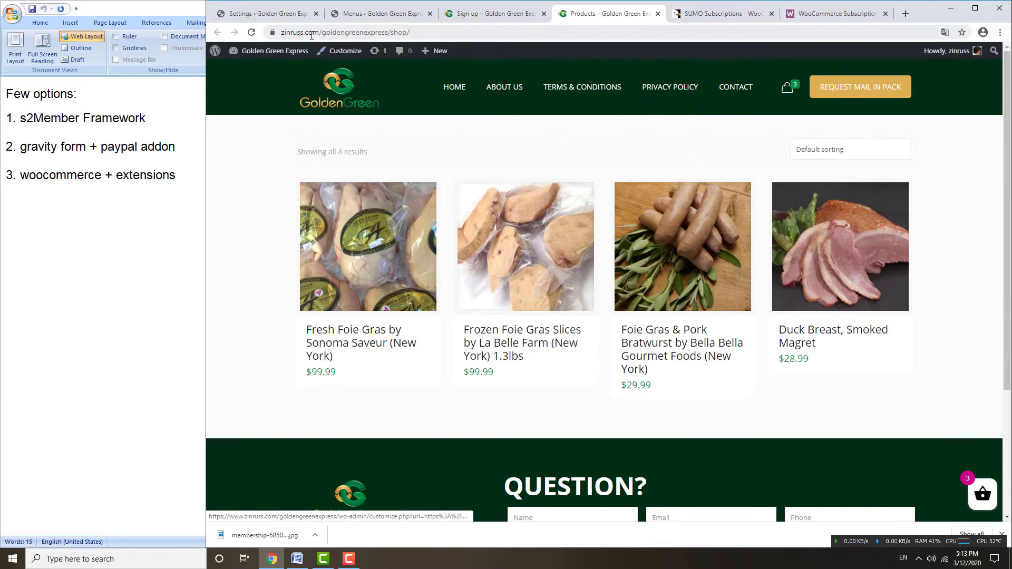
mouse_move(504, 213)
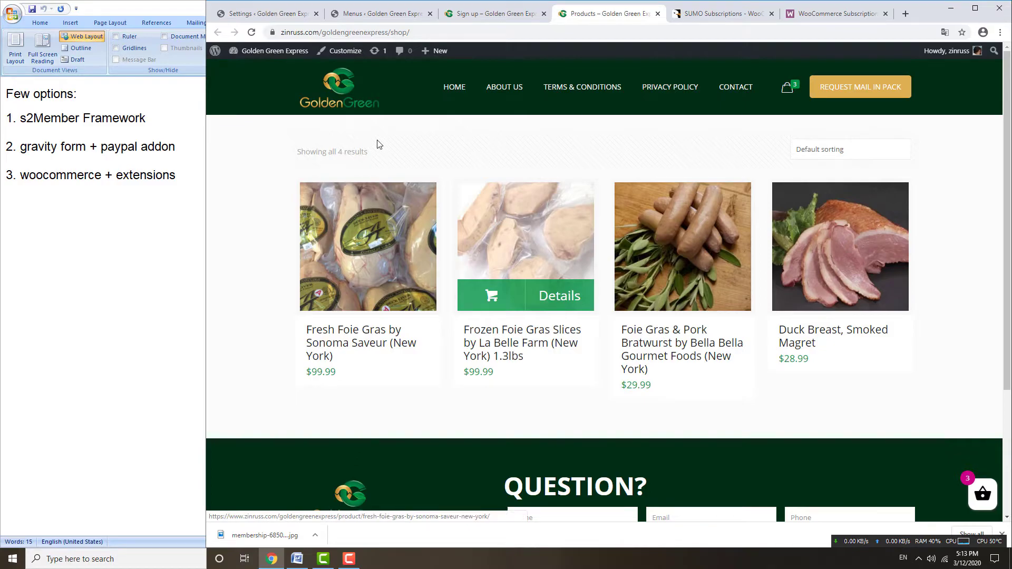
key("ctrl+1")
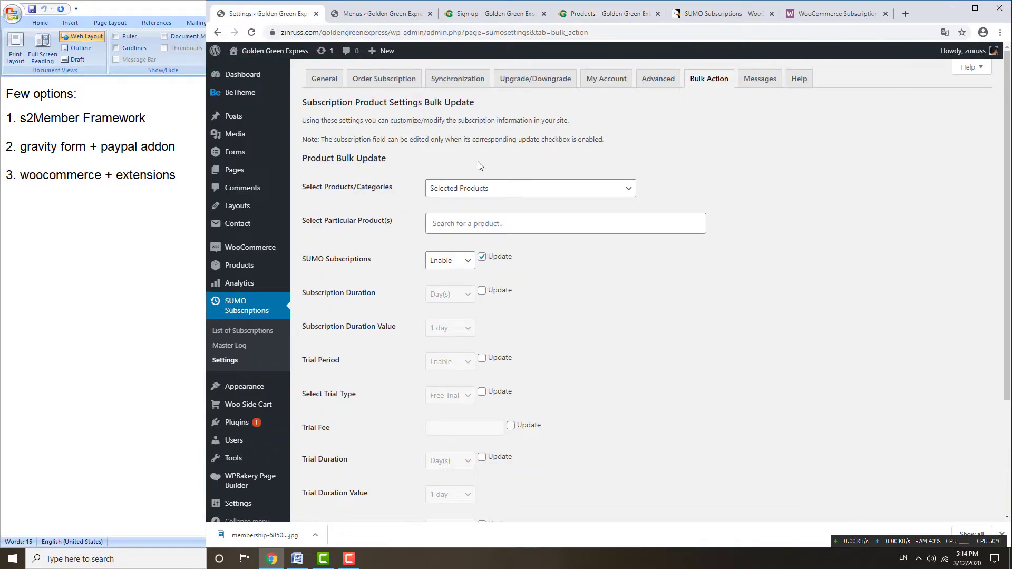
mouse_move(342, 566)
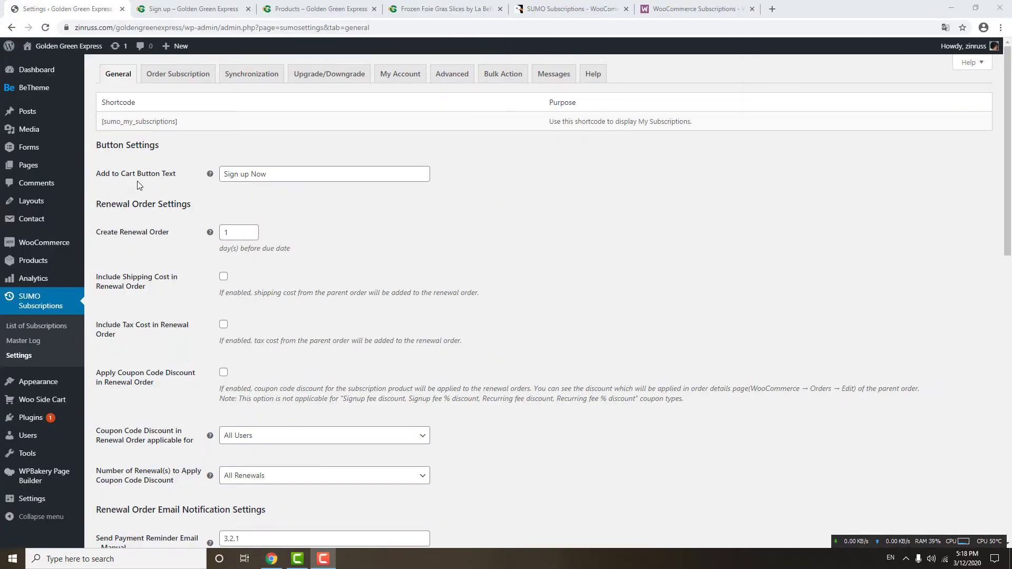
Compare the subscription's Add to Cart Button Text setting with the purchase buttons on the Sign up and Frozen Foie Gras Slices pages.
triple_click(277, 174)
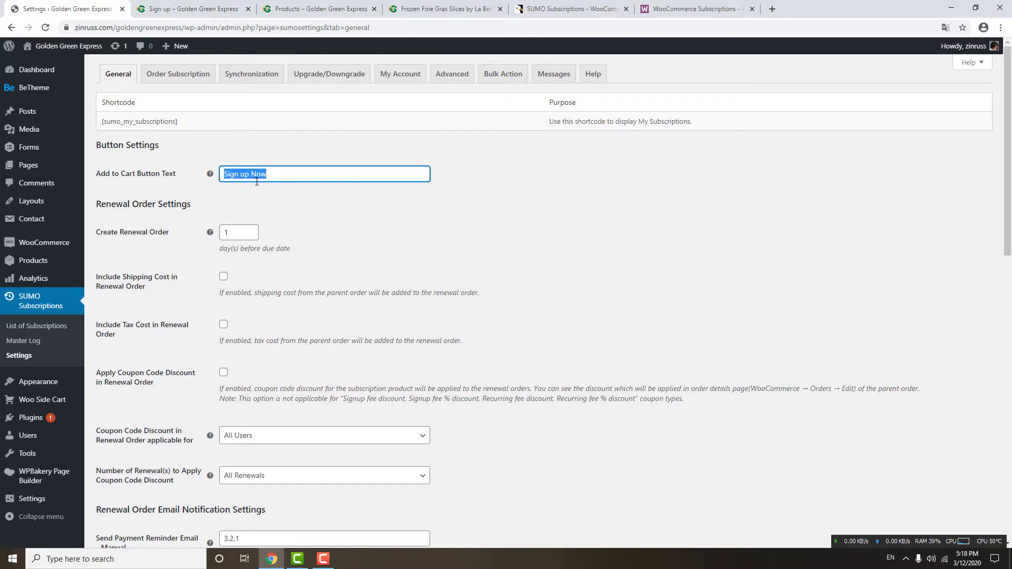
left_click(470, 10)
scroll(623, 286, "up", 5)
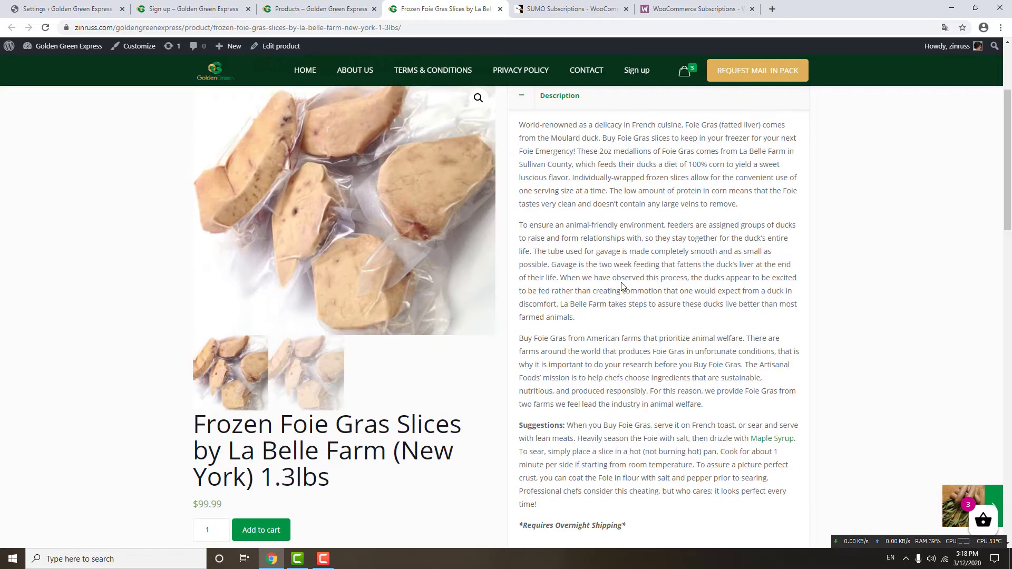
left_click(325, 10)
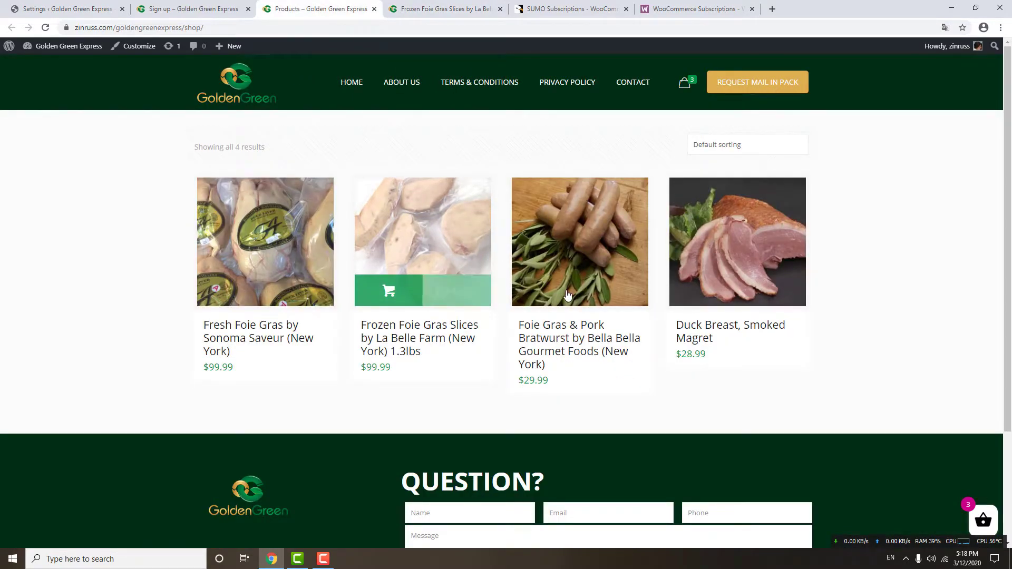
key("ctrl+Tab")
scroll(263, 456, "down", 3)
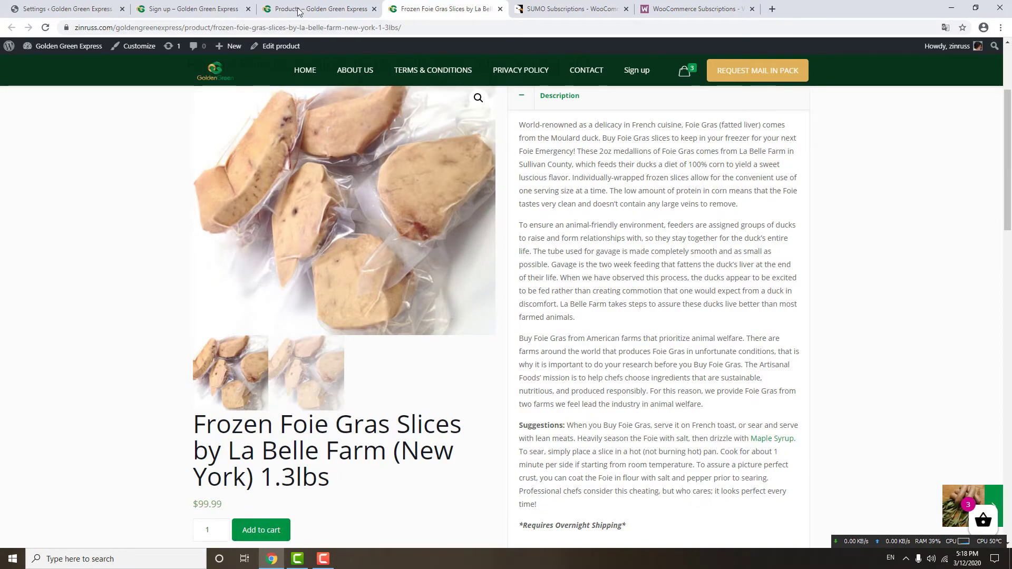
left_click(211, 9)
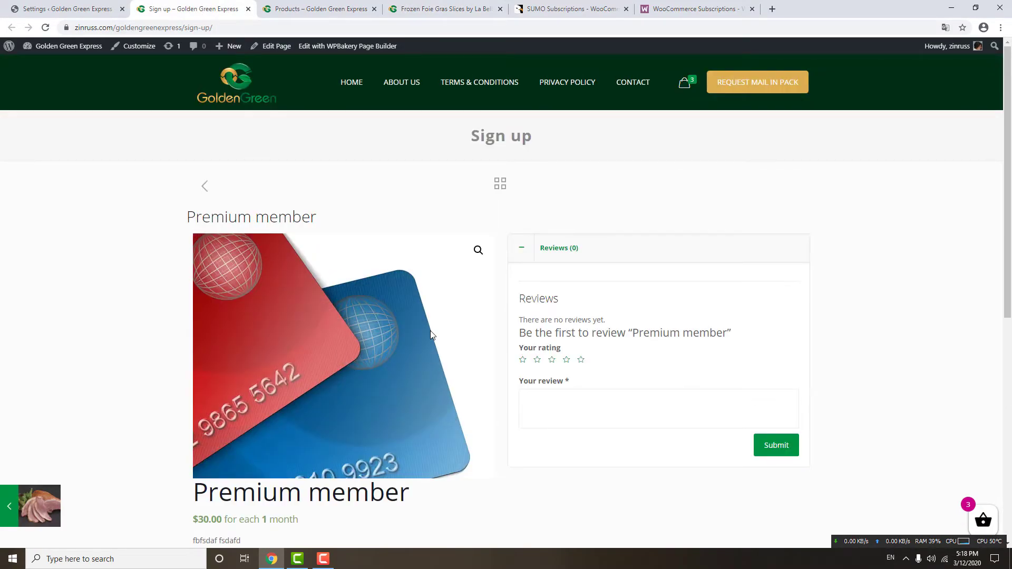
scroll(430, 330, "down", 5)
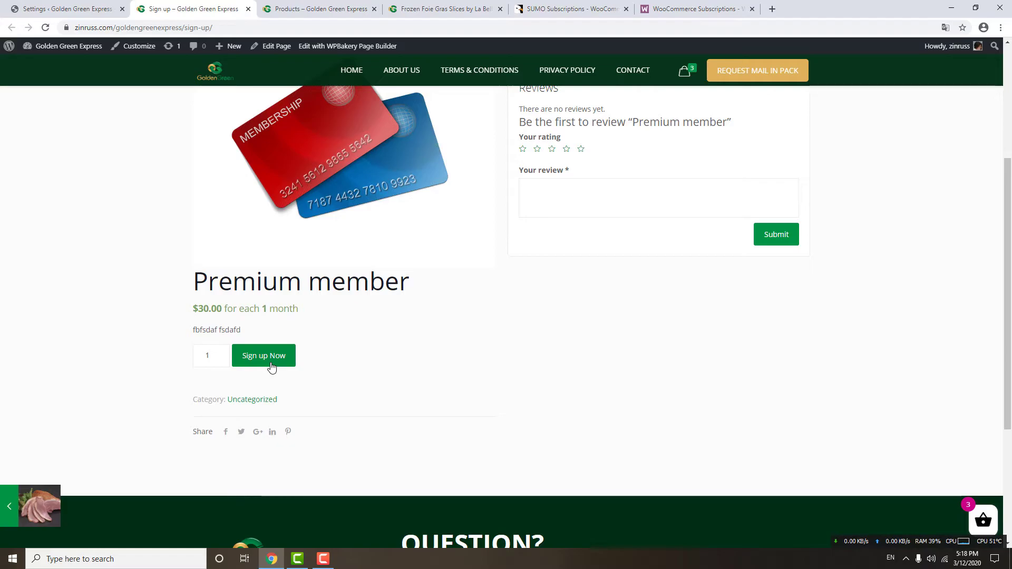
left_click(431, 12)
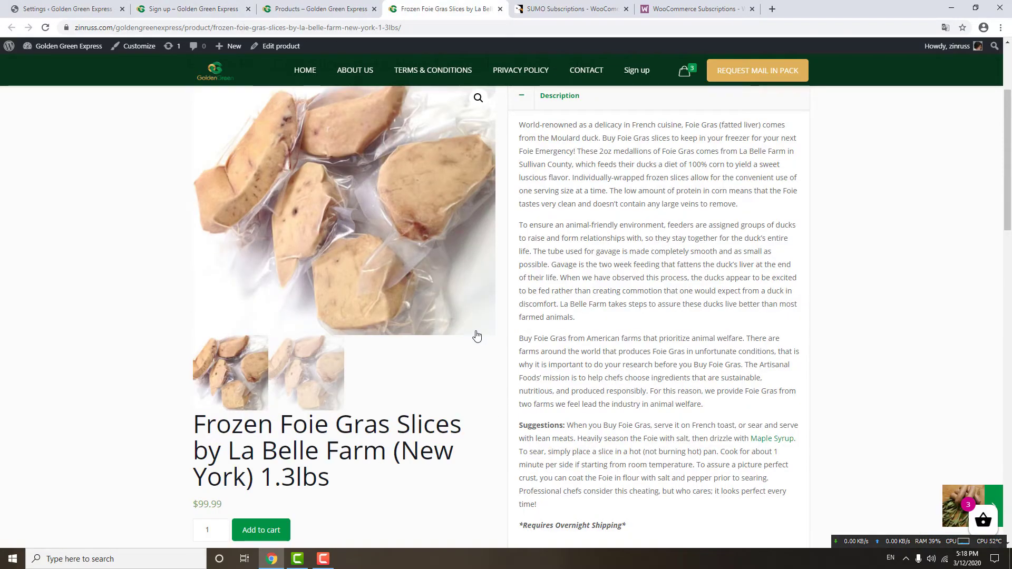
scroll(241, 408, "down", 3)
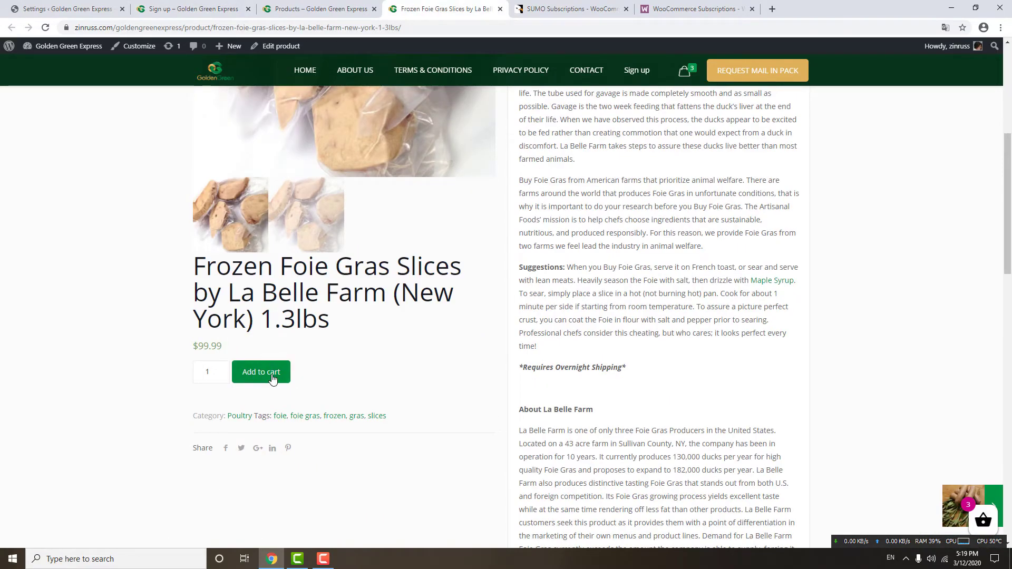
Review the SUMO Subscriptions bulk product update settings against the Shop page and the Frozen Foie Gras Slices product page.
left_click(80, 9)
left_click(501, 75)
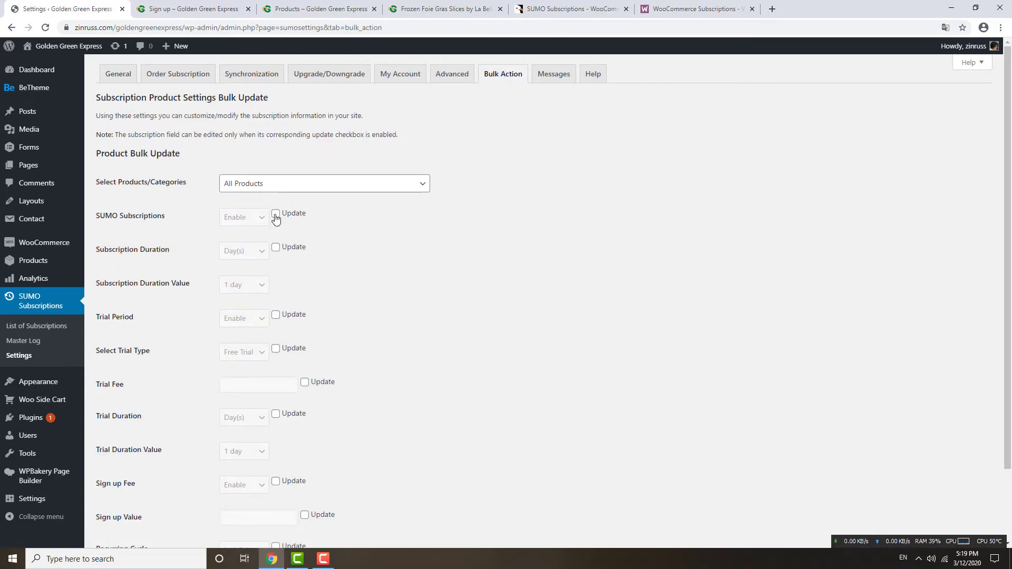
left_click(316, 9)
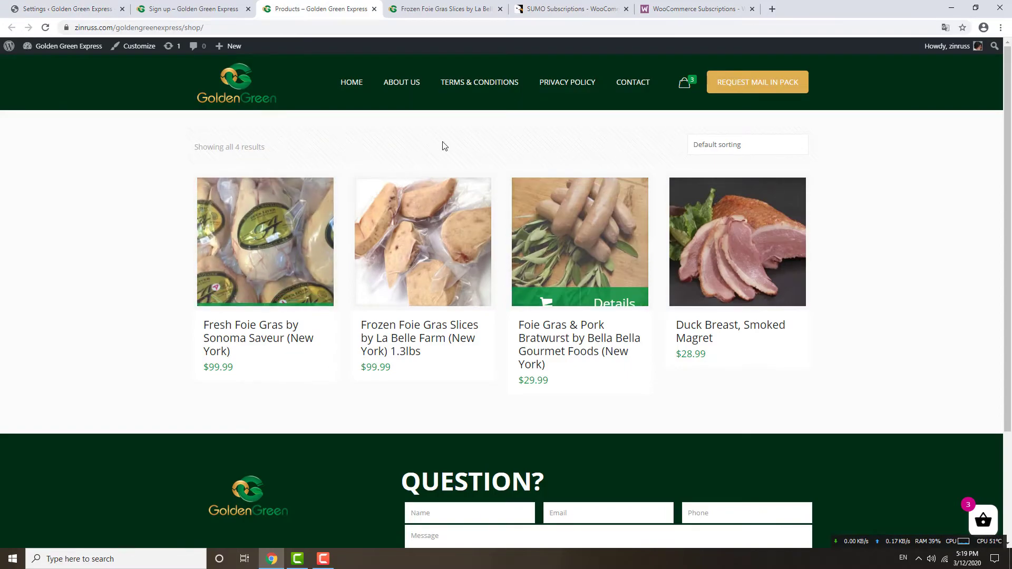
left_click(445, 10)
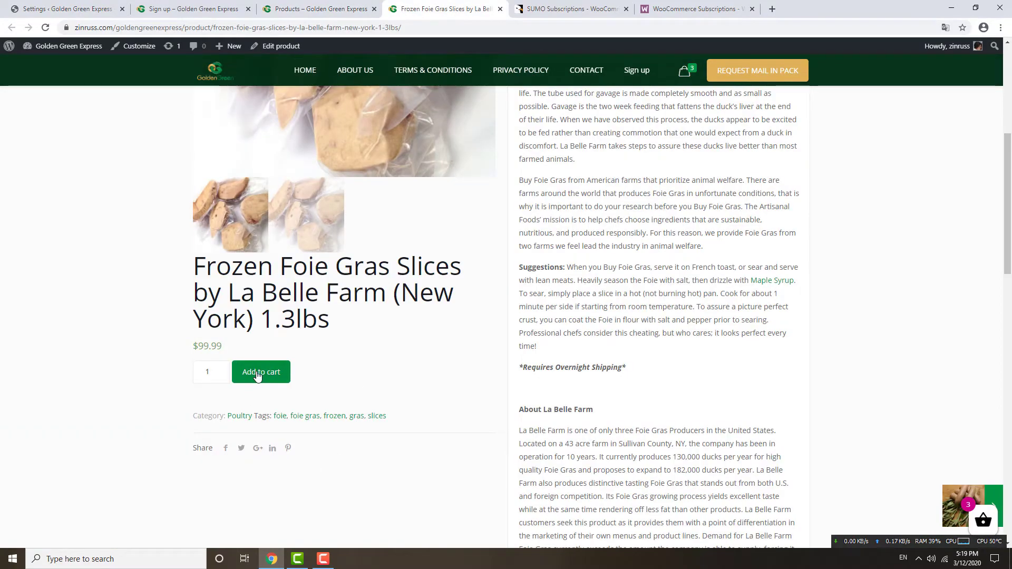
left_click(70, 9)
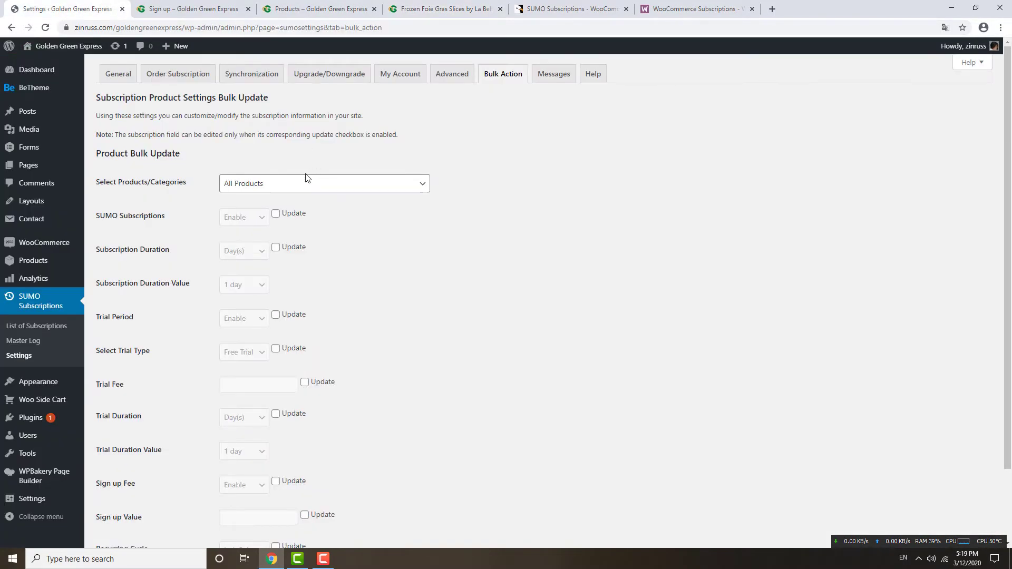
Examine the My Subscriptions shortcode in the general settings and view the Order Subscription settings.
left_click(117, 74)
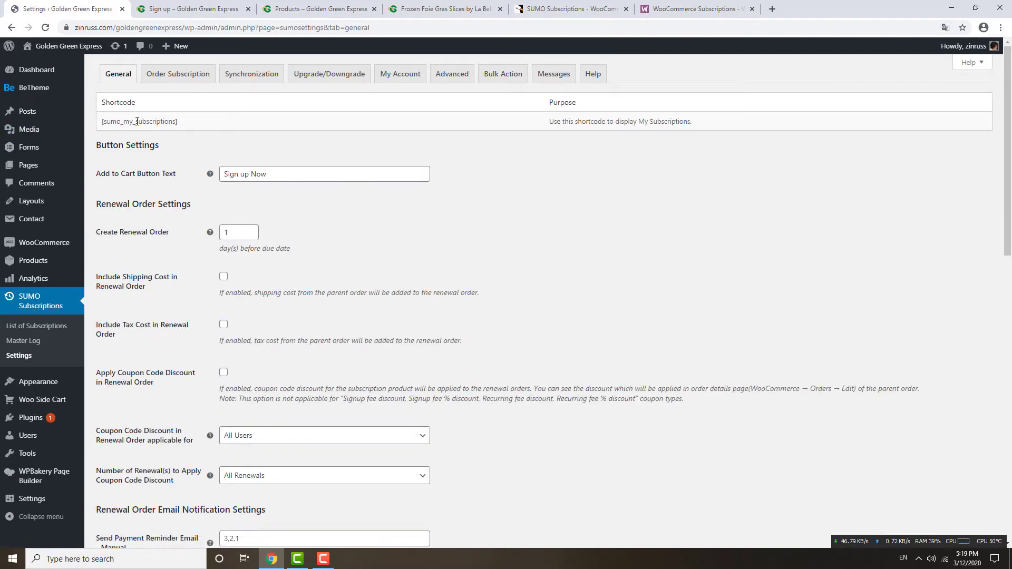
left_click_drag(177, 122, 104, 121)
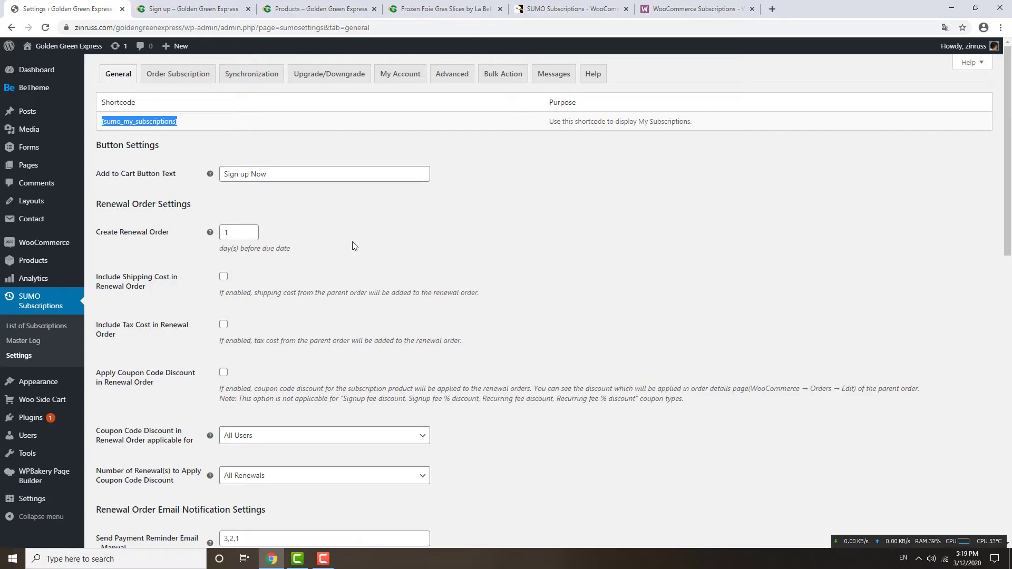
mouse_move(1008, 143)
left_mouse_down()
mouse_move(1008, 411)
mouse_move(1010, 130)
left_mouse_up()
left_click(185, 77)
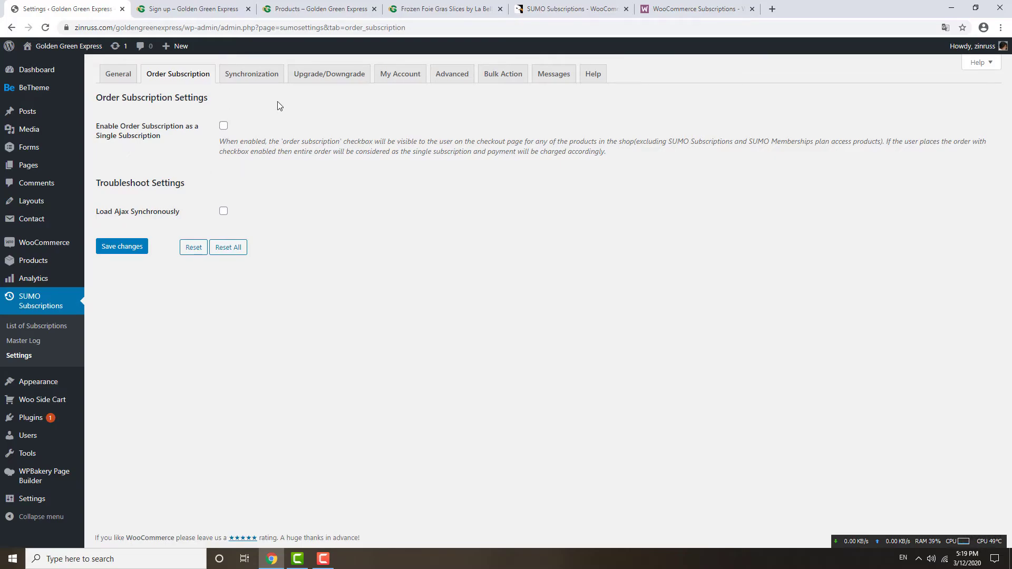
Allow subscribers to pause their subscriptions in the My Account page settings.
left_click(401, 74)
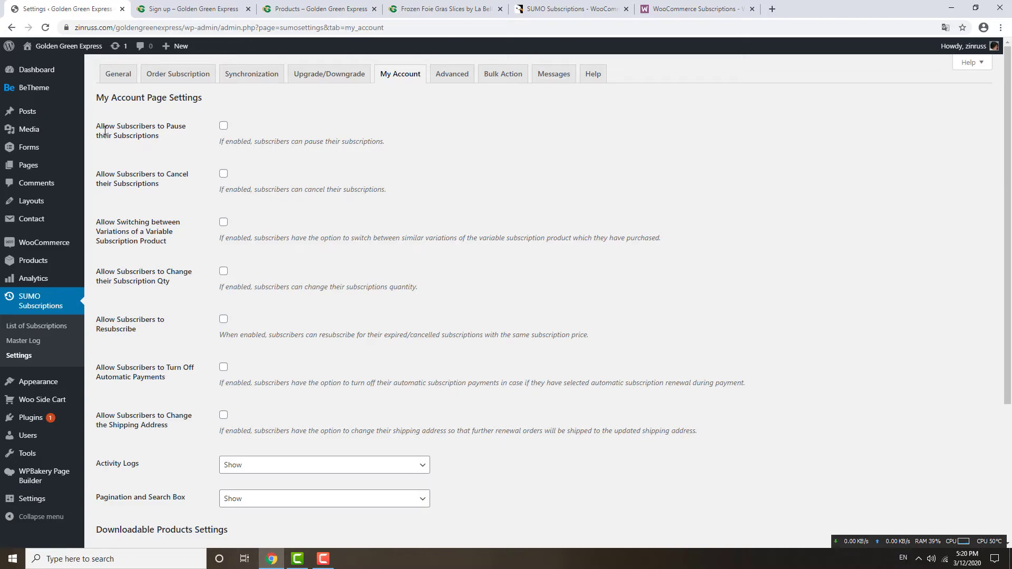
left_click_drag(96, 126, 151, 124)
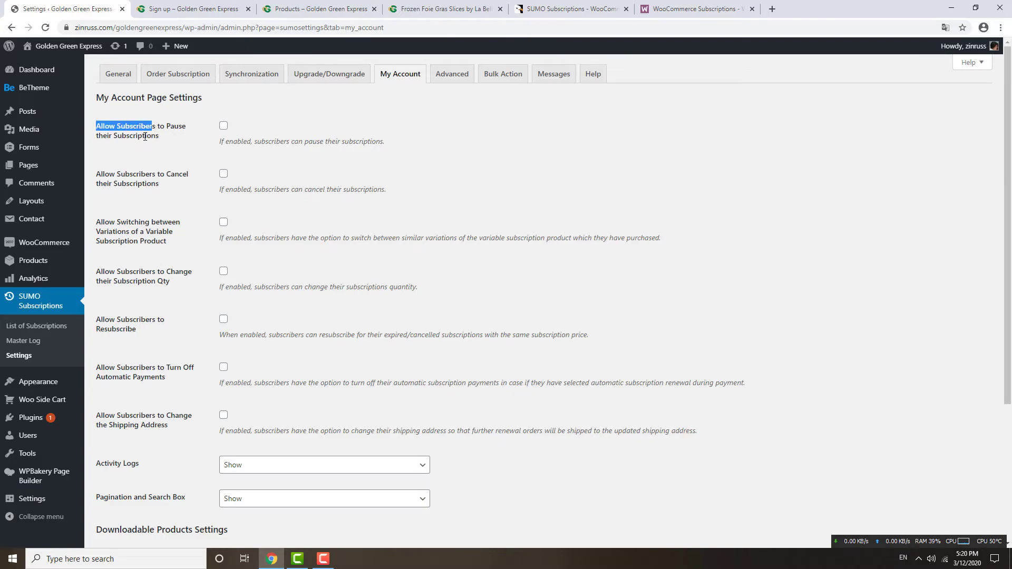
left_click(224, 126)
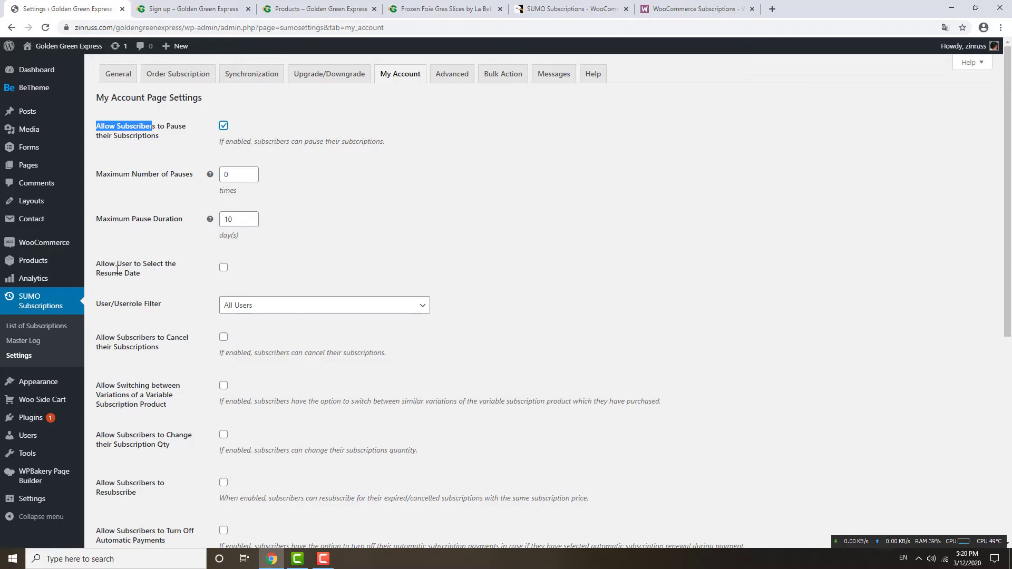
Examine the resume date, cancellation and remaining subscriber options in the My Account page settings.
left_click_drag(124, 264, 153, 279)
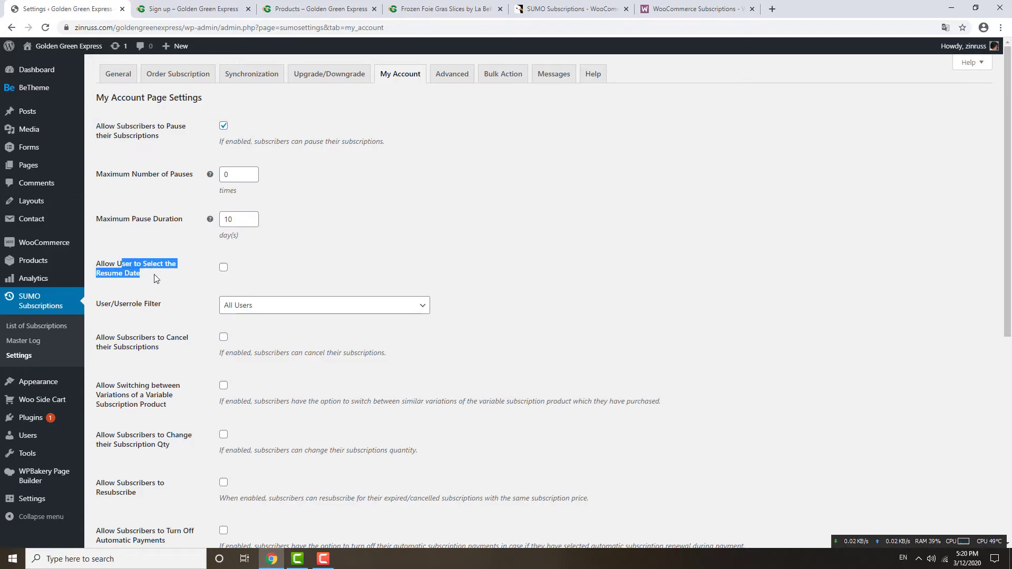
scroll(285, 252, "down", 2)
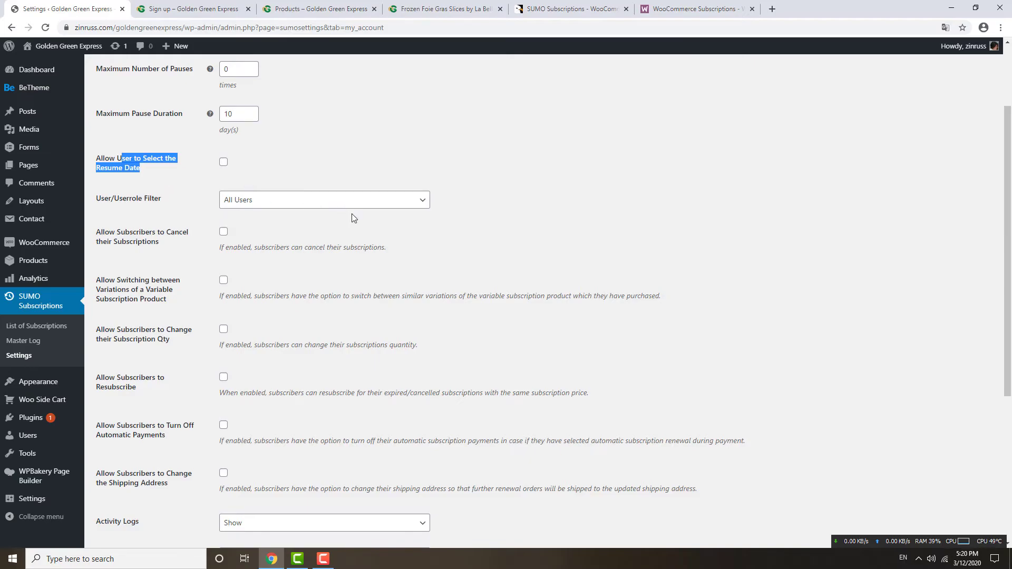
left_click_drag(118, 232, 177, 249)
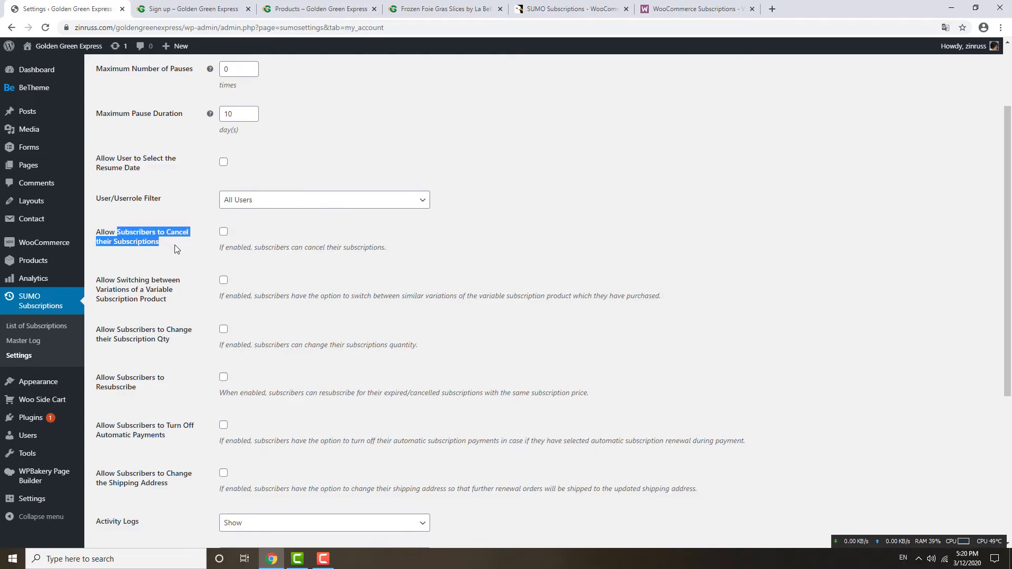
scroll(476, 315, "up", 2)
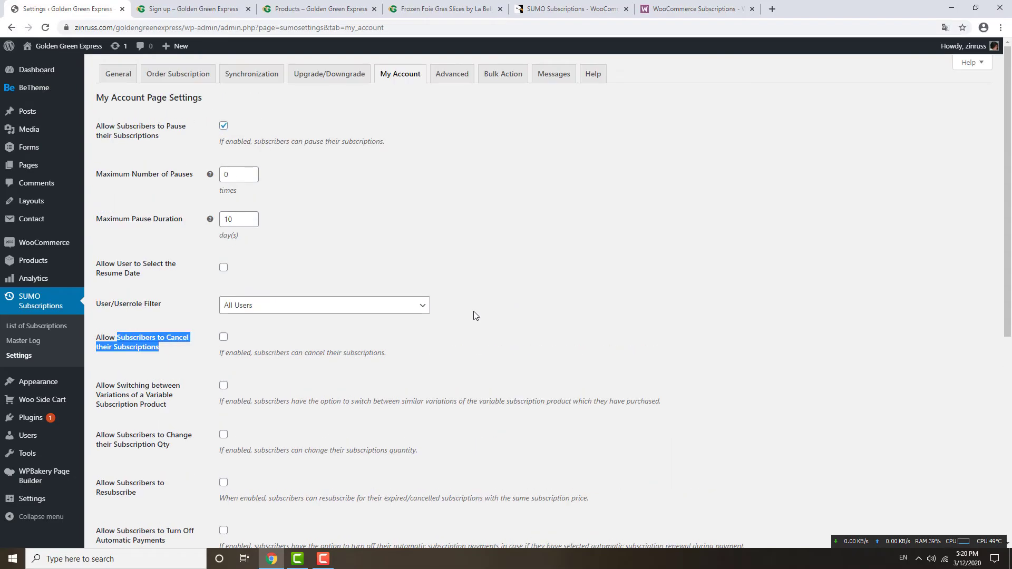
scroll(389, 454, "down", 7)
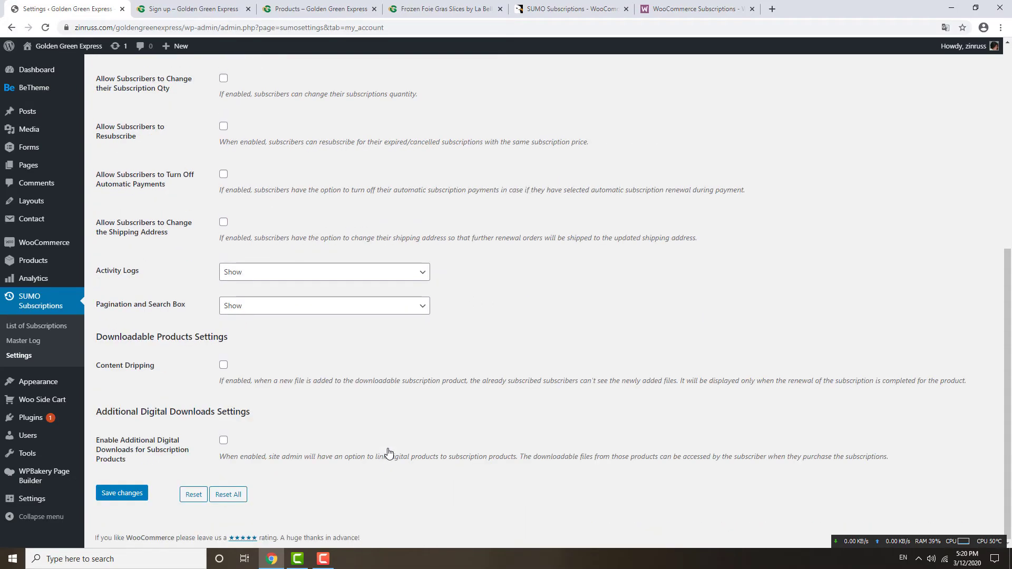
scroll(389, 454, "up", 7)
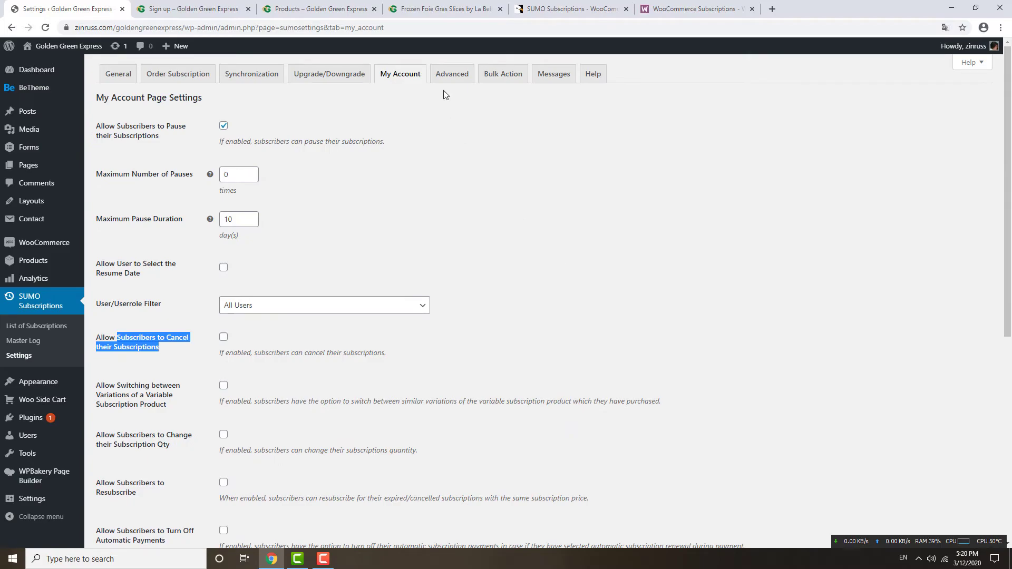
Review the Advanced subscription settings from the subscription fee options through to the subscription background colors.
left_click(449, 75)
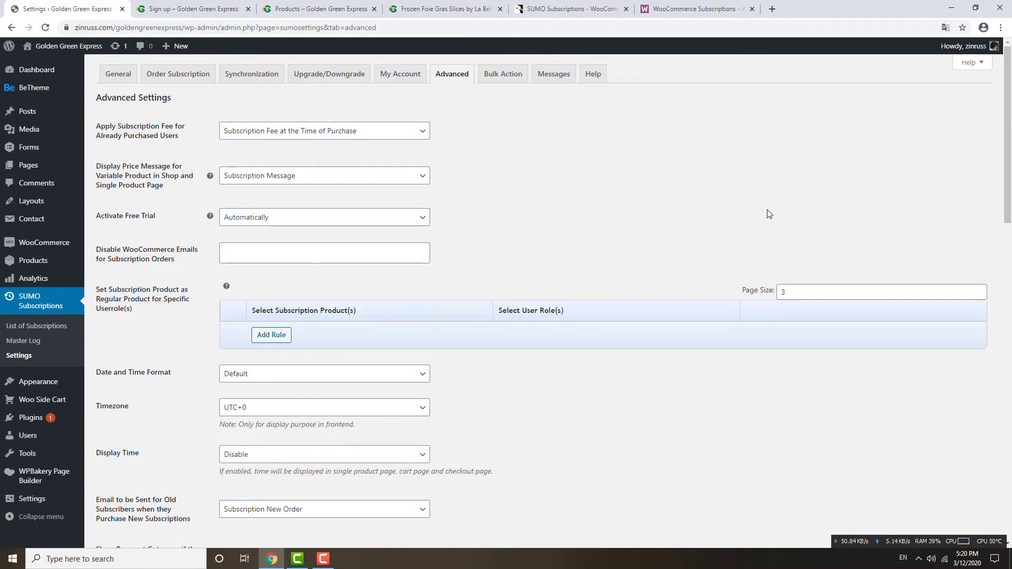
scroll(278, 190, "down", 3)
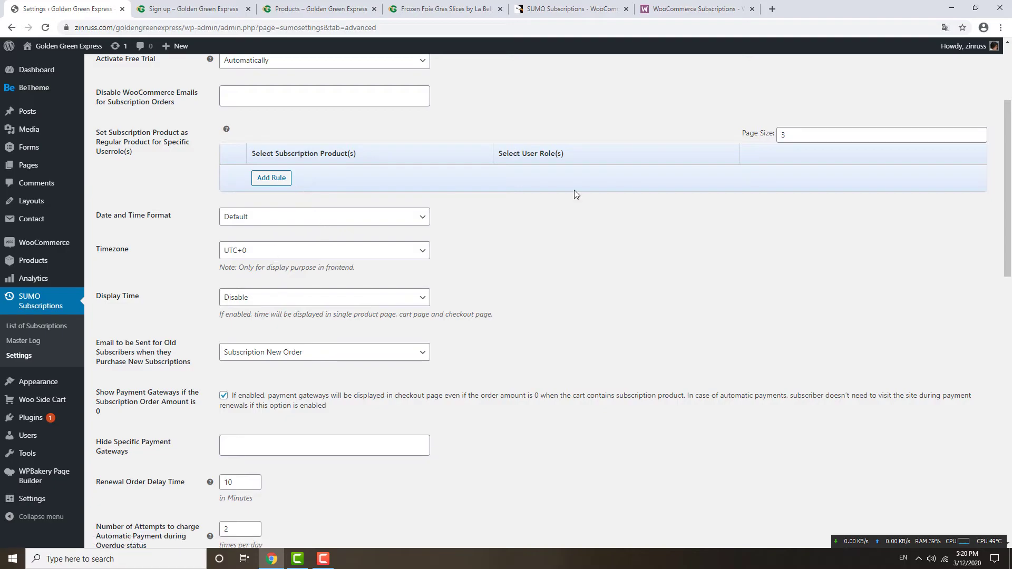
left_click_drag(1009, 176, 1011, 110)
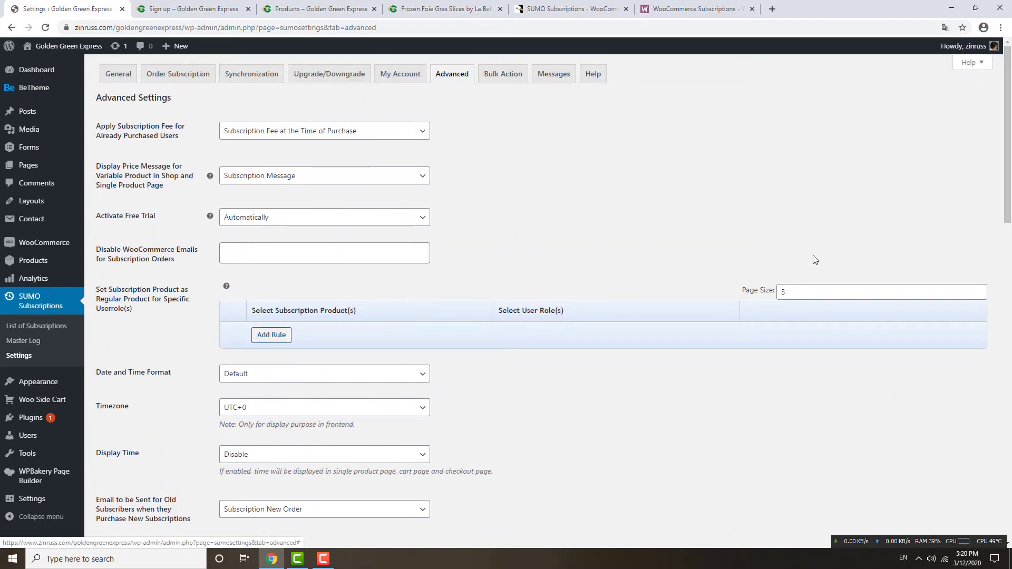
left_click_drag(1008, 248, 1005, 476)
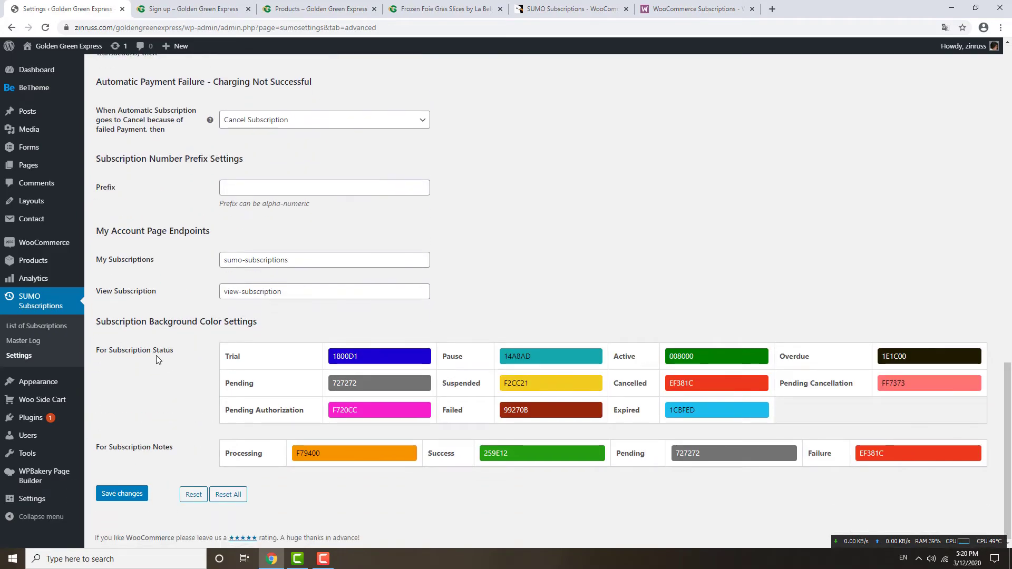
View the color choices for the Trial and Pause subscription statuses and look back over the Advanced settings.
left_click(422, 359)
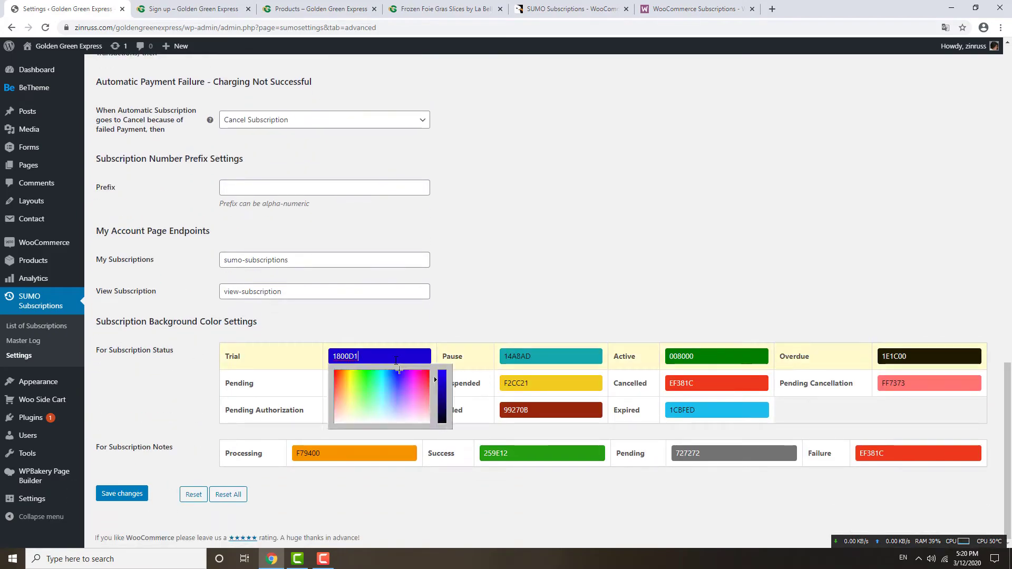
left_click(514, 359)
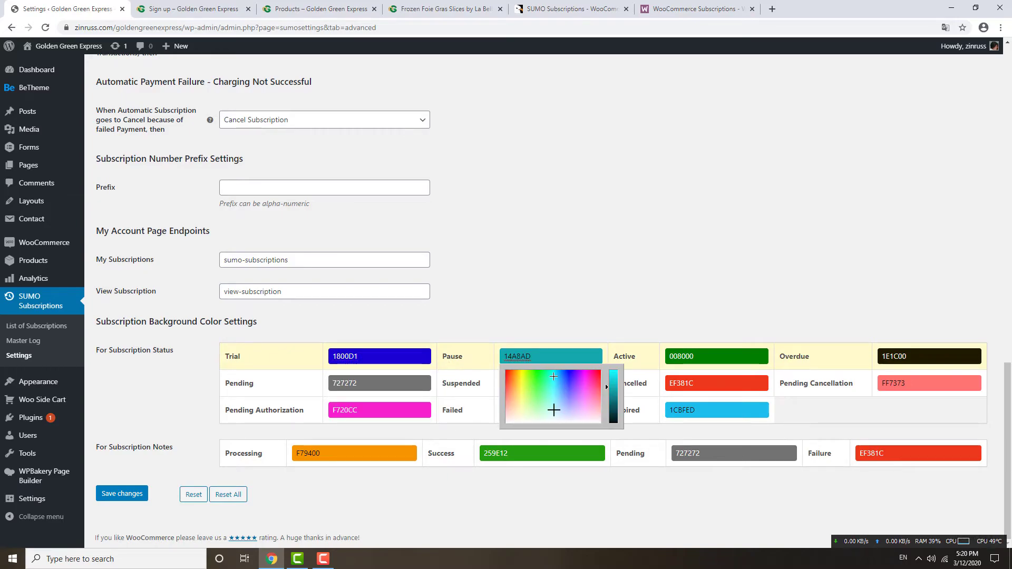
scroll(688, 246, "up", 3)
scroll(688, 248, "up", 10)
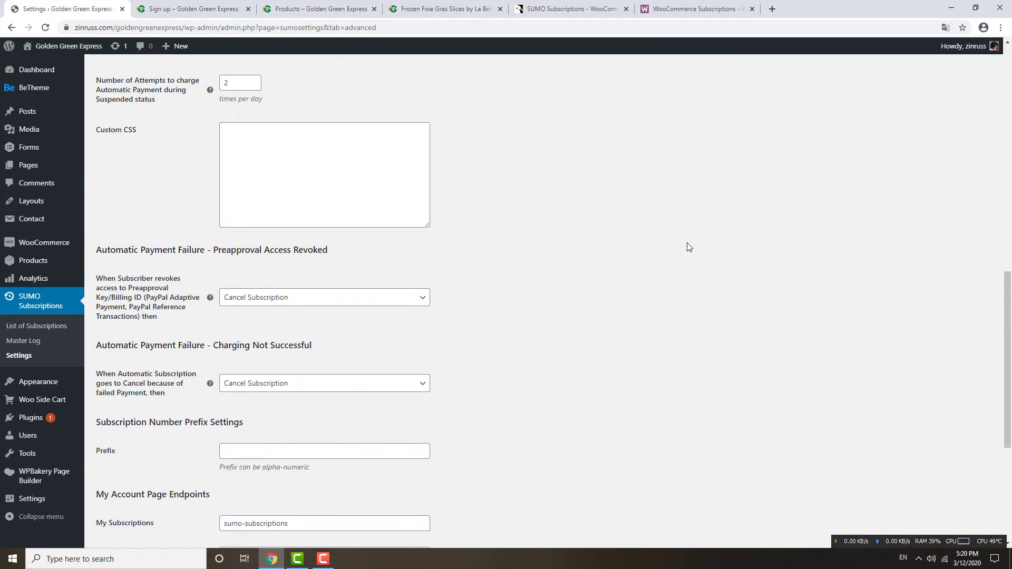
scroll(688, 247, "up", 3)
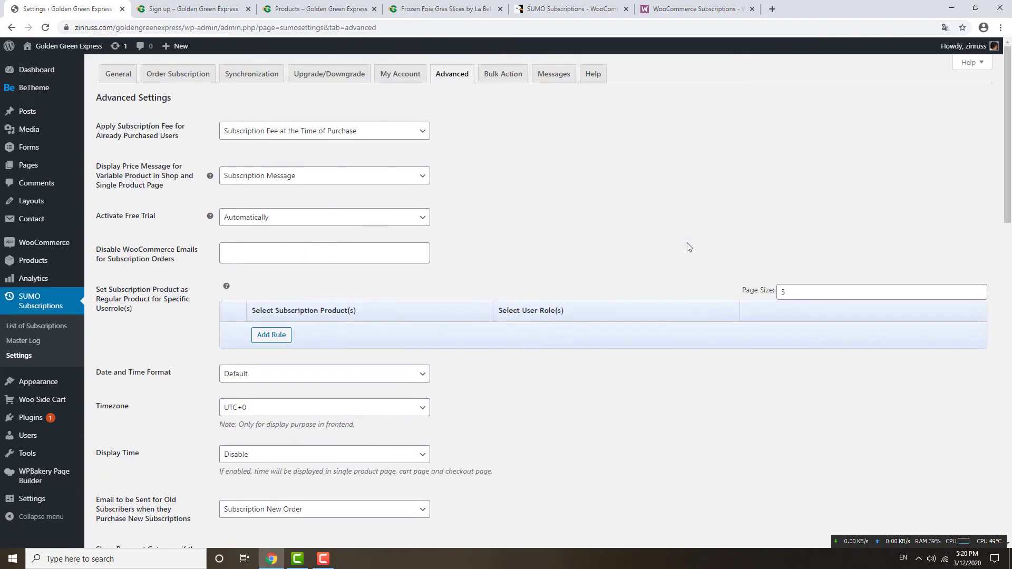
left_click_drag(1007, 159, 1010, 474)
scroll(283, 296, "up", 15)
View the Bulk Action settings, then compare the Frozen Foie Gras Slices product and shop pages with the Premium member sign-up page.
left_click(503, 75)
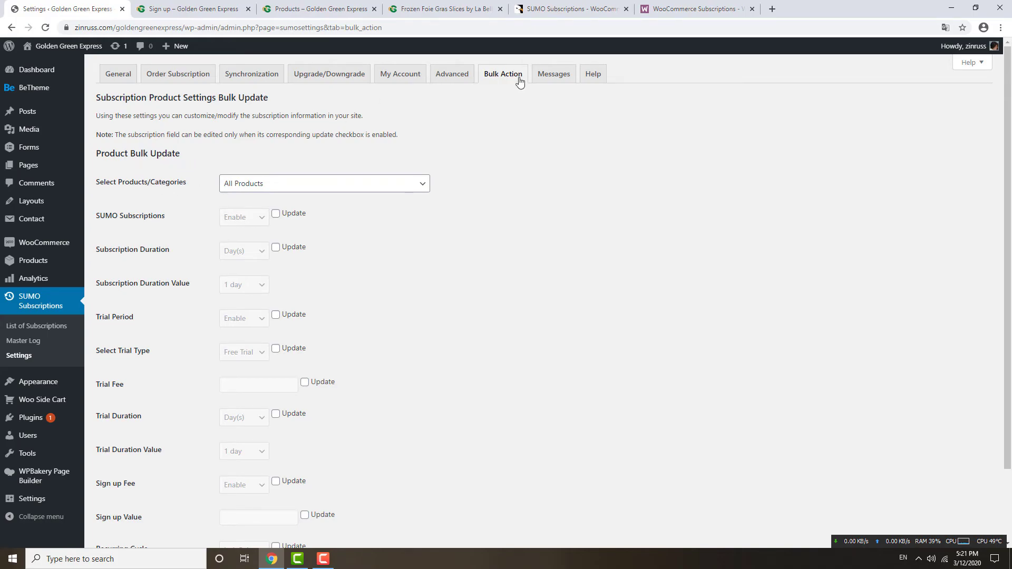
left_click(428, 9)
scroll(469, 327, "up", 5)
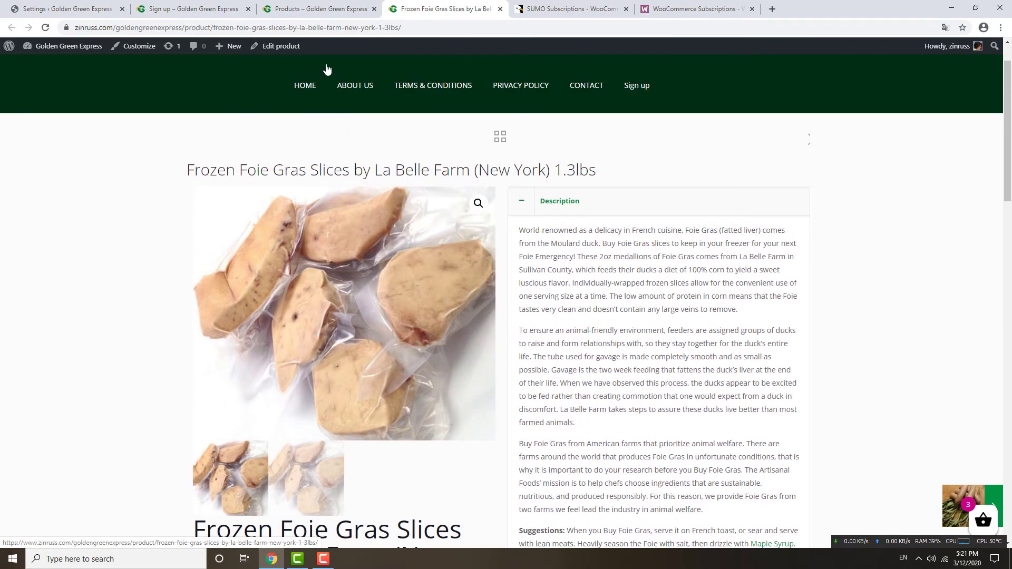
left_click(316, 9)
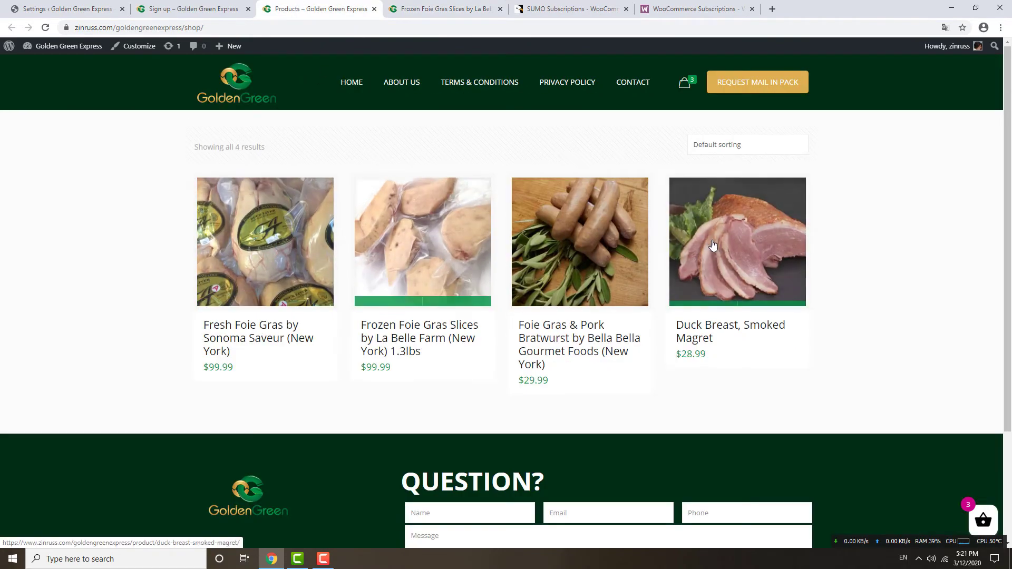
left_click(416, 9)
scroll(252, 432, "down", 4)
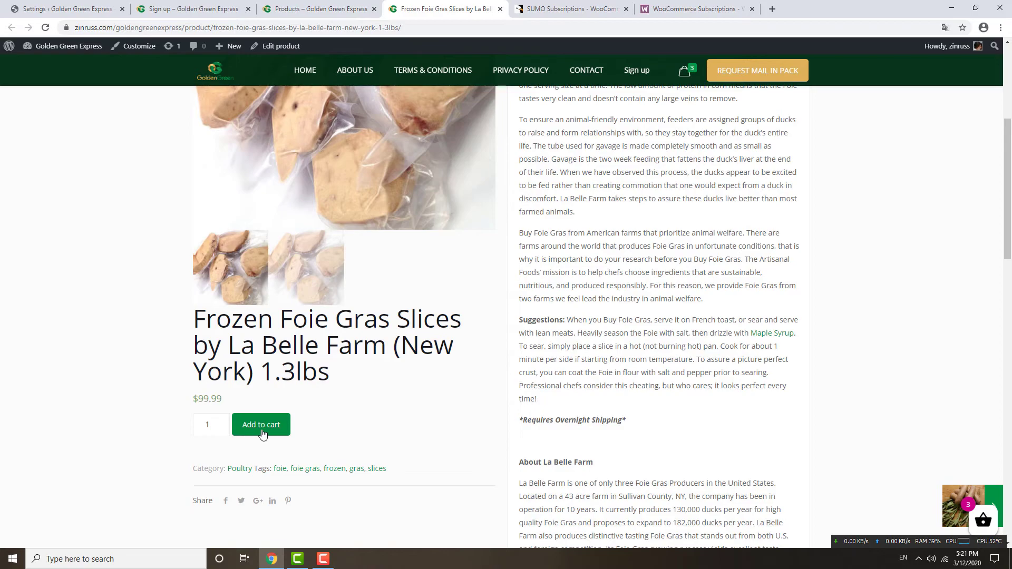
left_click(180, 9)
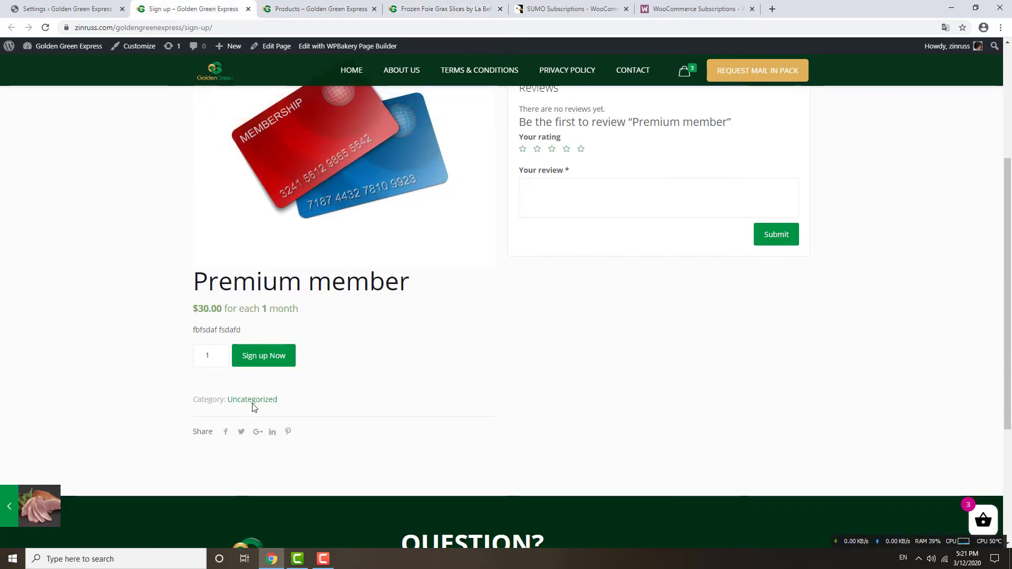
In the product bulk update, turn on updating for the SUMO Subscriptions field with the value Enable.
left_click(83, 10)
left_click(275, 214)
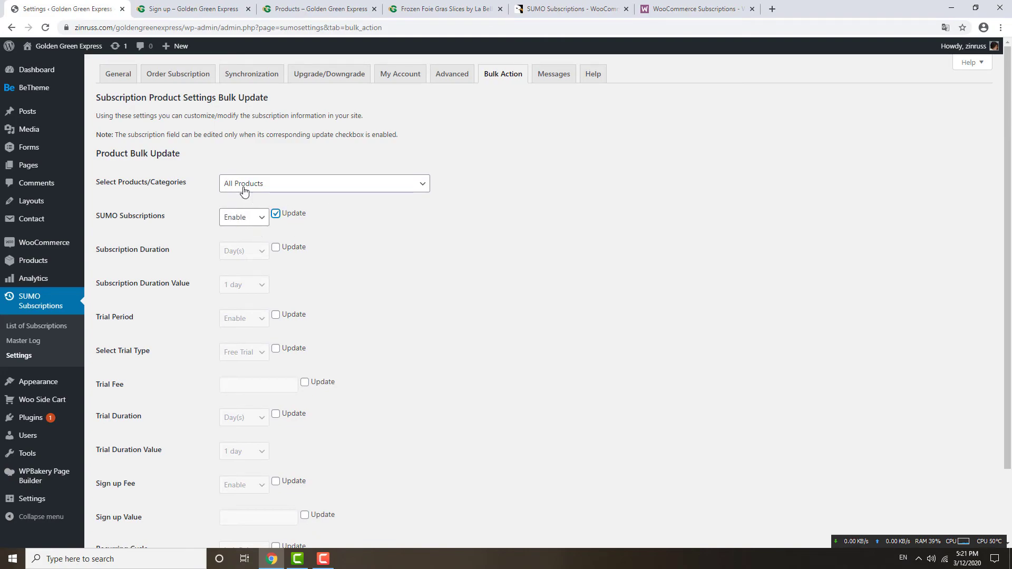
left_click(244, 221)
left_click(243, 228)
scroll(1009, 204, "down", 1)
scroll(466, 357, "up", 1)
Revisit the storefront's Frozen Foie Gras Slices, shop and sign-up pages, and return to the bulk update settings.
left_click(431, 10)
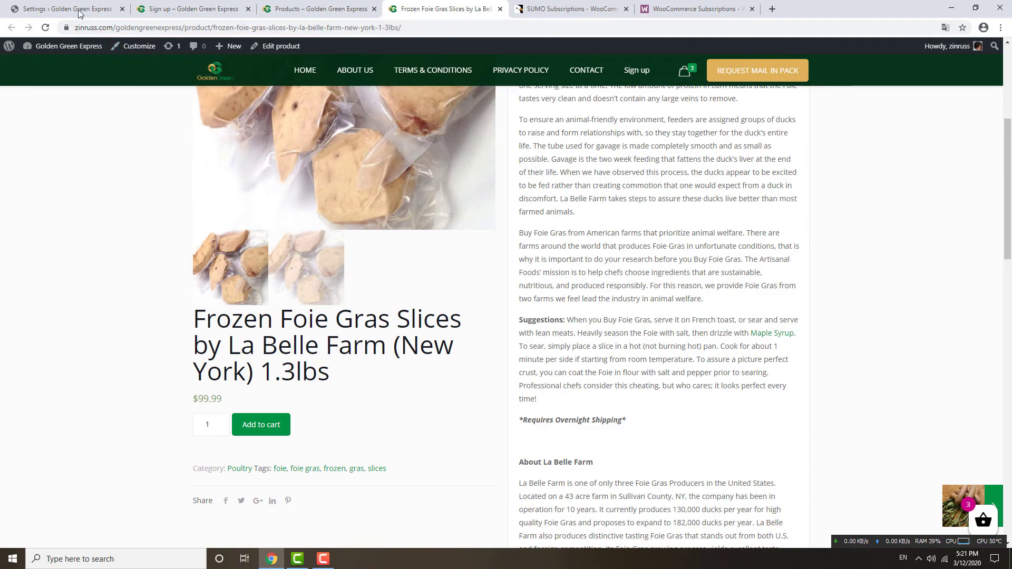
left_click(267, 11)
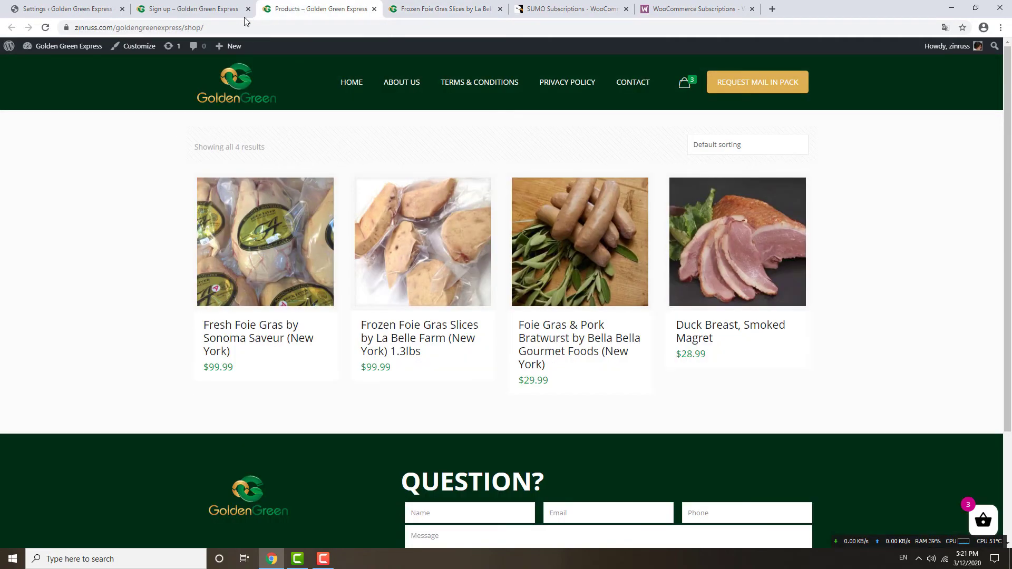
left_click(195, 17)
left_click(305, 11)
left_click(398, 12)
left_click(66, 9)
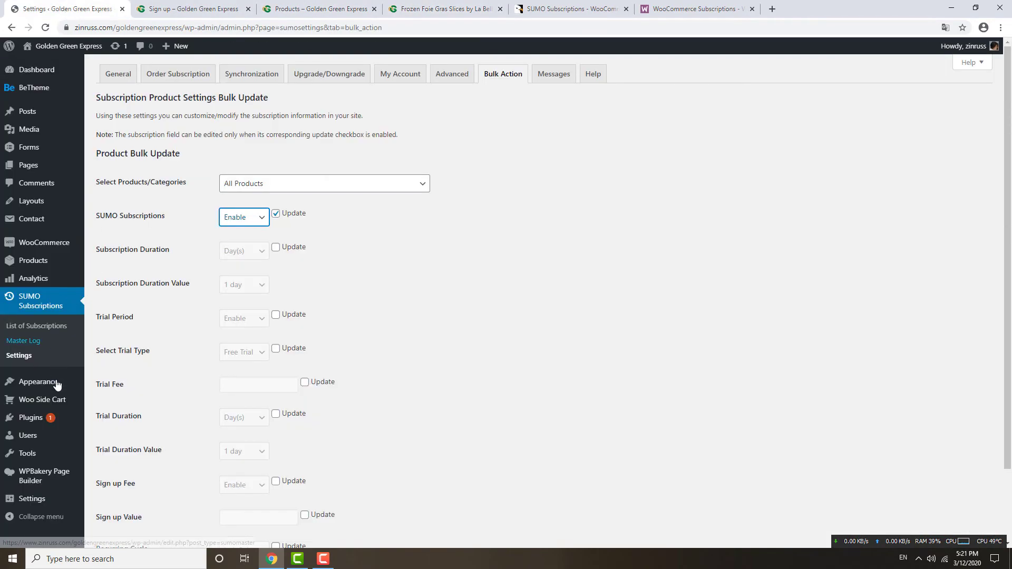
Open the list of all WooCommerce products in a new browser tab and view it.
mouse_move(74, 261)
right_click(112, 269)
left_click(113, 268)
left_click(192, 6)
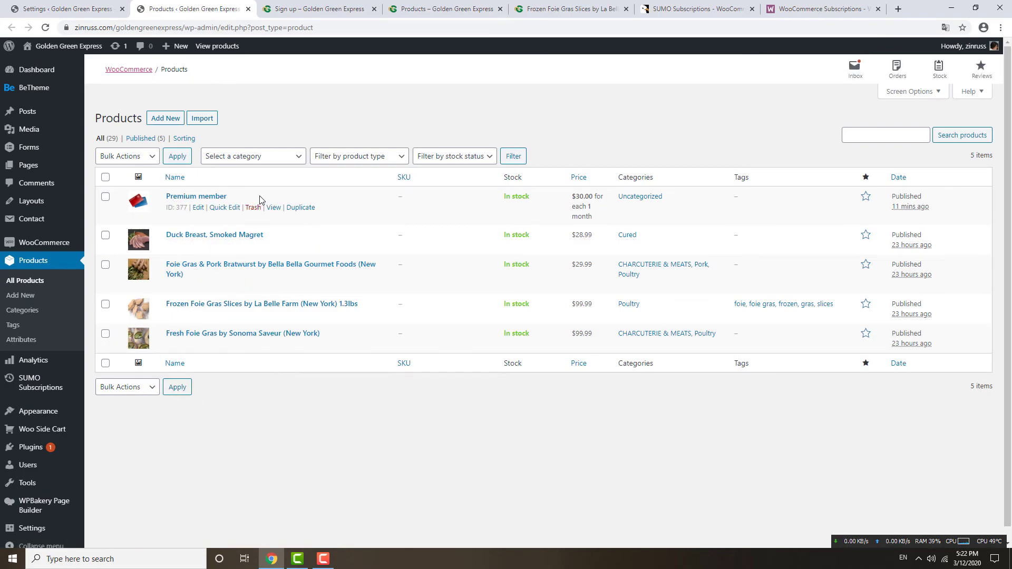
Limit the subscription bulk update to Selected Products.
left_click(83, 10)
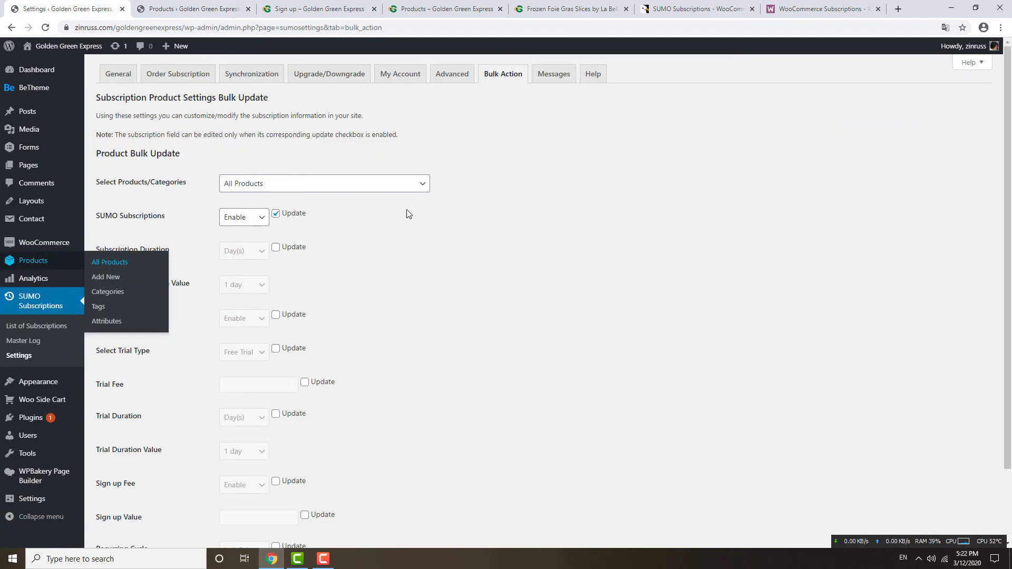
left_click(317, 184)
left_click(289, 208)
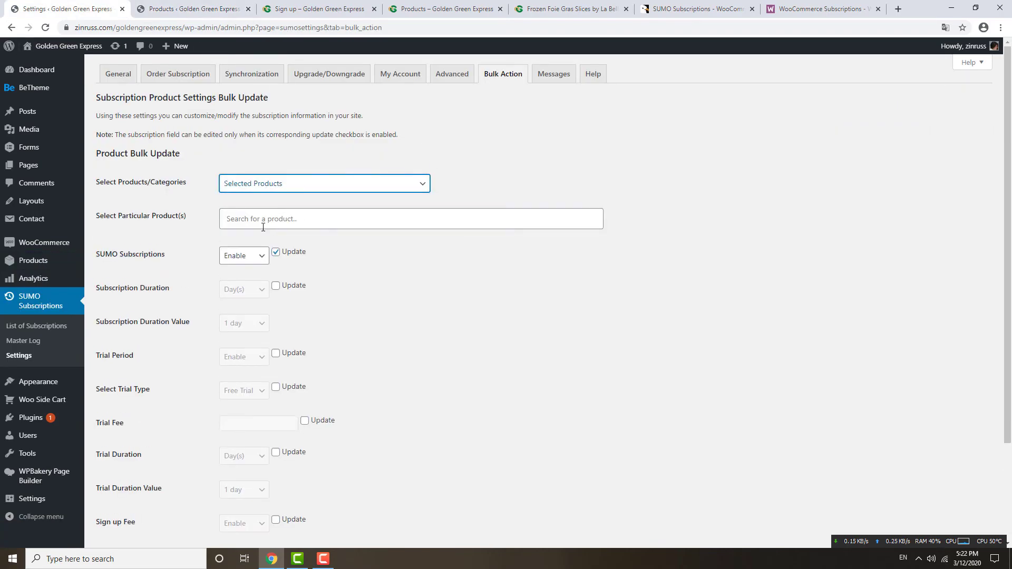
Compare the products in the WooCommerce list with the fields available in the subscription bulk update.
left_click(174, 7)
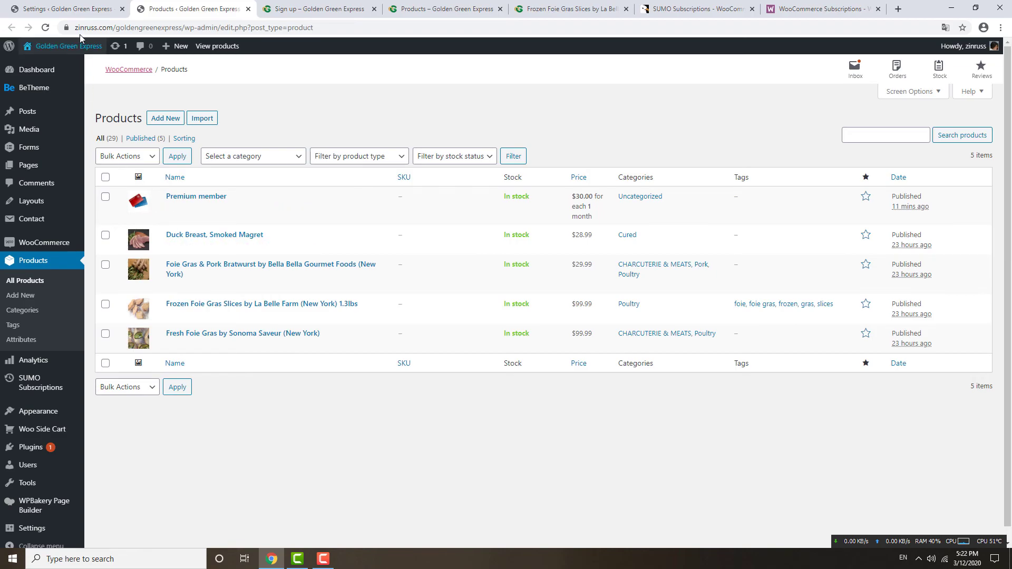
left_click(84, 10)
left_click(276, 254)
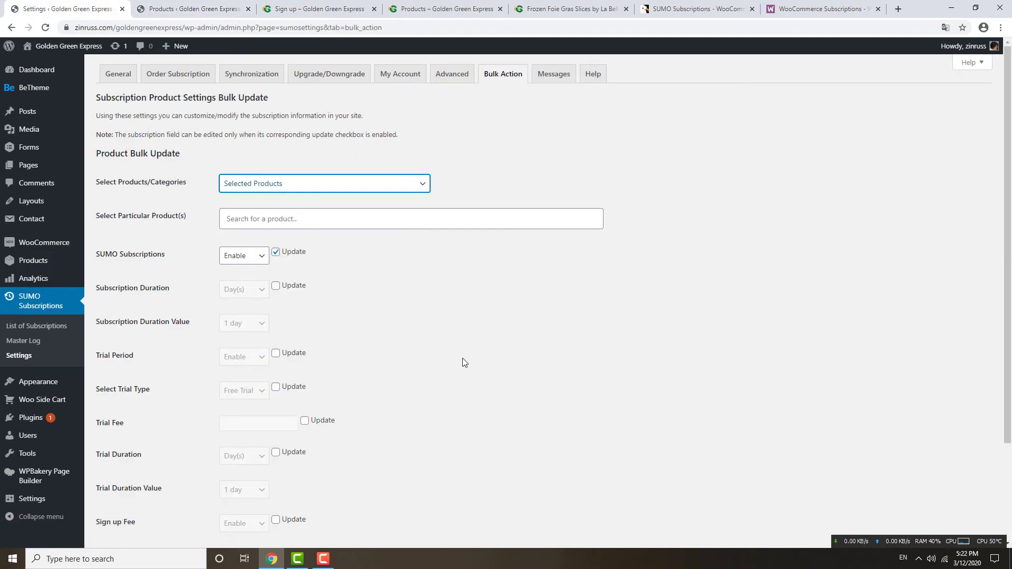
scroll(461, 362, "down", 2)
scroll(350, 356, "up", 3)
left_click(155, 7)
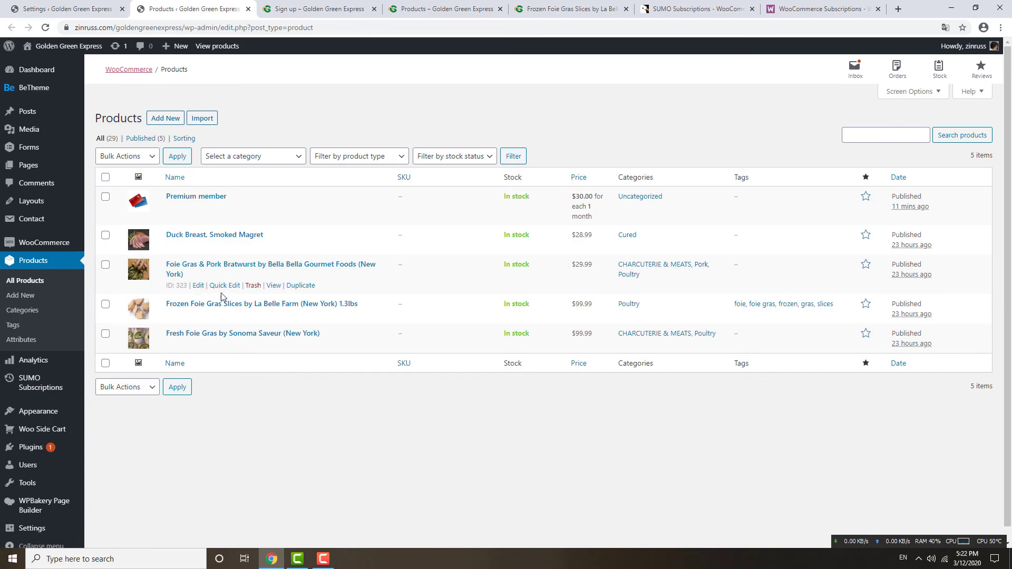
left_click(64, 3)
Examine the Messages settings, from the available subscription shortcodes through to the cancel dialog messages.
left_click(557, 74)
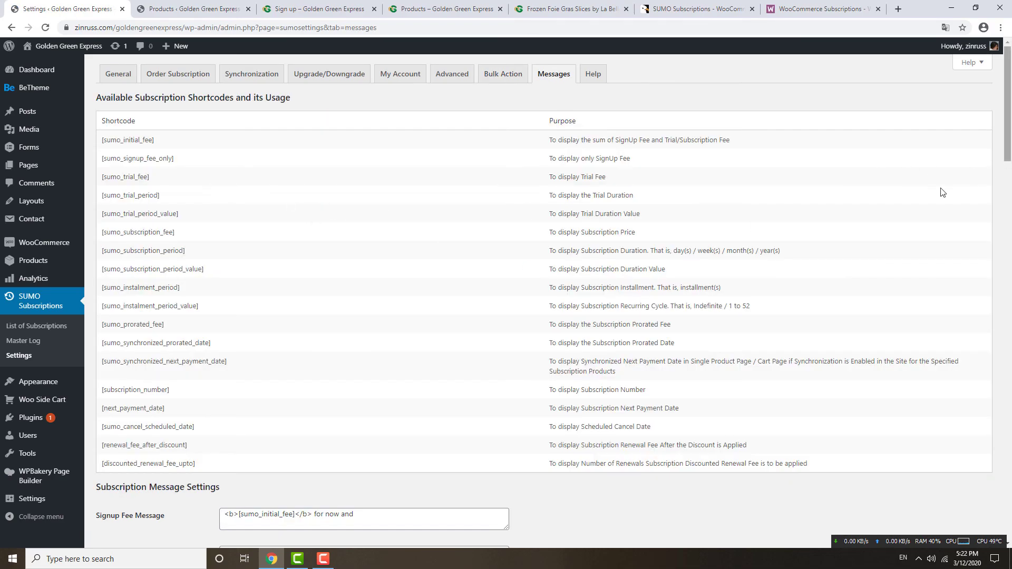
scroll(298, 287, "down", 2)
scroll(307, 281, "up", 2)
scroll(307, 281, "down", 15)
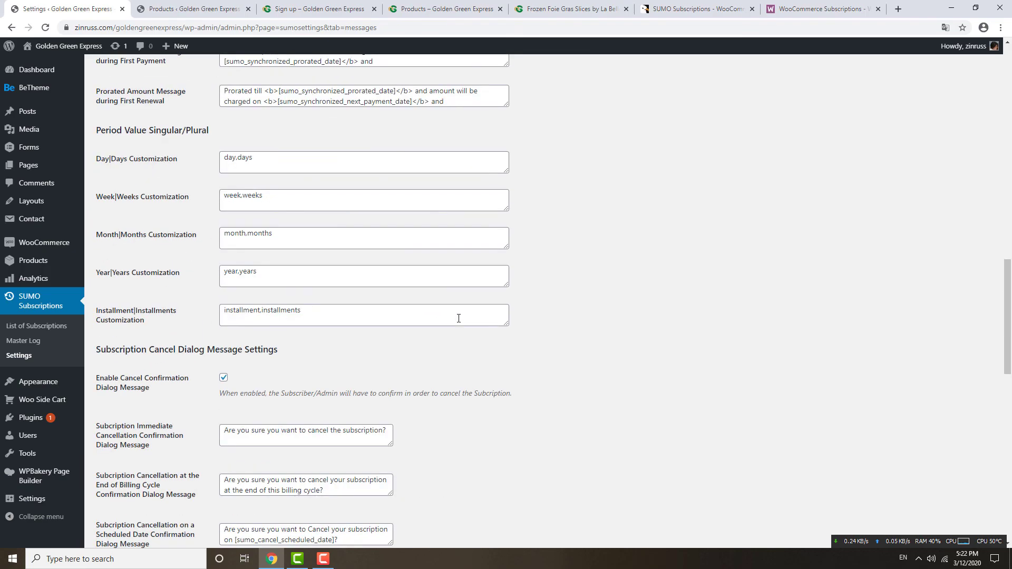
scroll(458, 318, "up", 15)
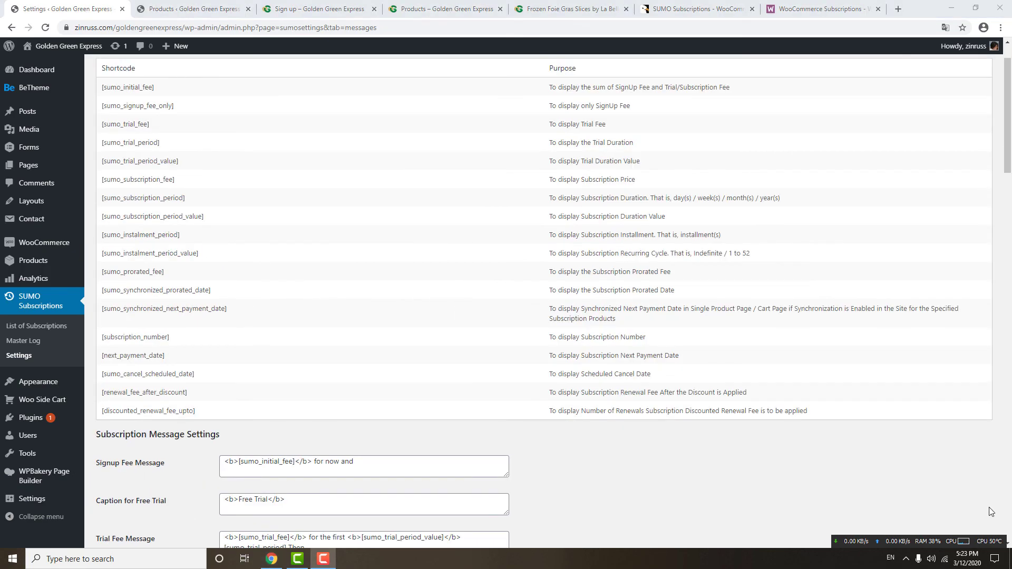
scroll(759, 336, "up", 1)
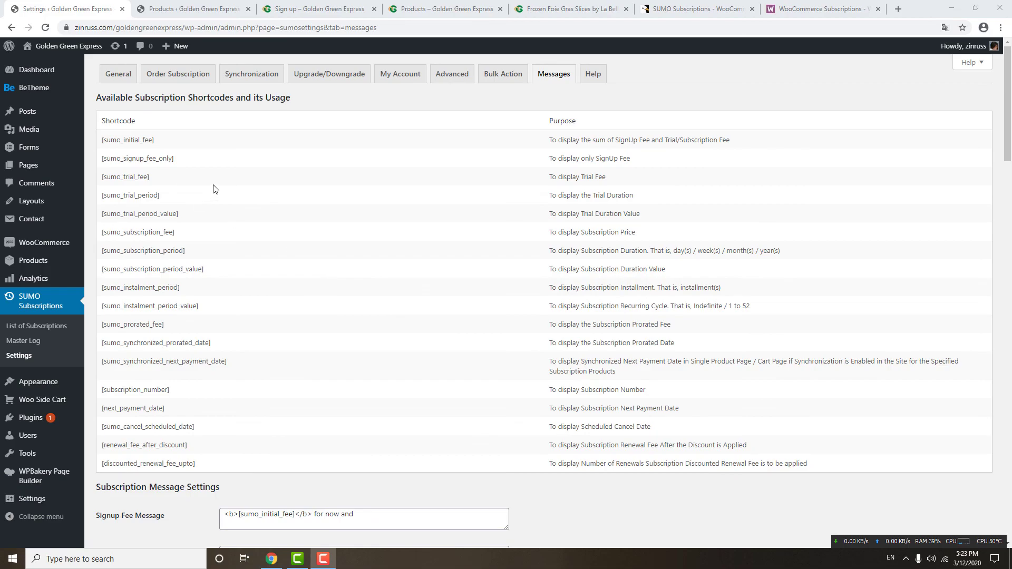